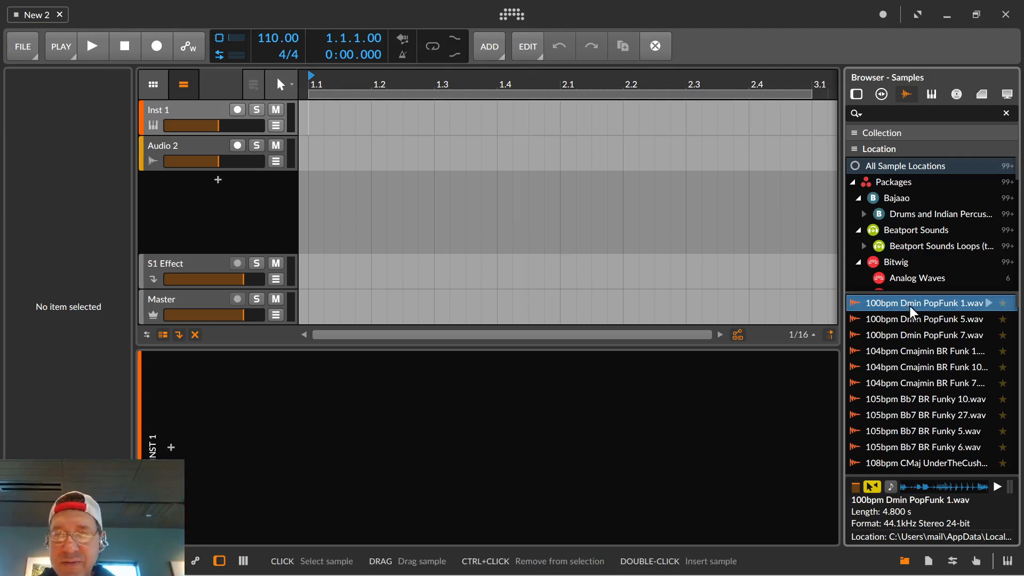
# Find the Drum Machine among the devices and add it to the project as a new instrument track below Audio 2.
pyautogui.click(855, 93)
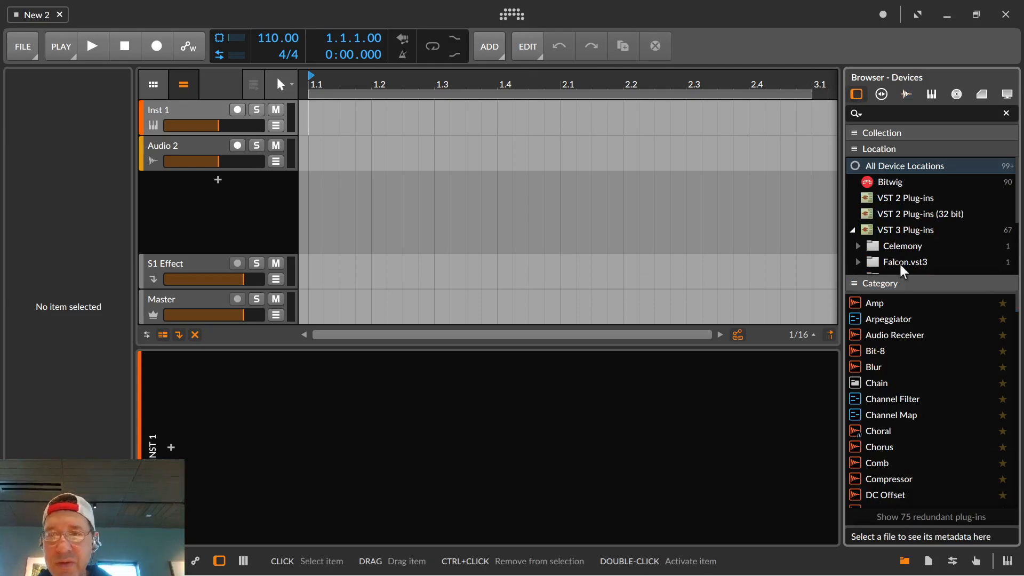
pyautogui.scroll(-3, 879, 405)
pyautogui.scroll(-1, 877, 480)
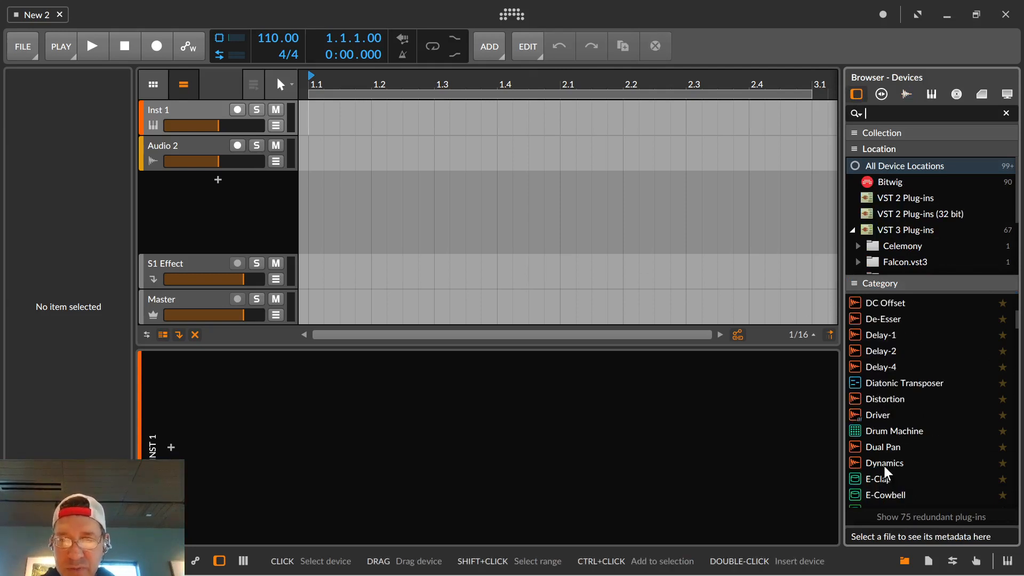
pyautogui.moveTo(869, 430); pyautogui.dragTo(270, 207)
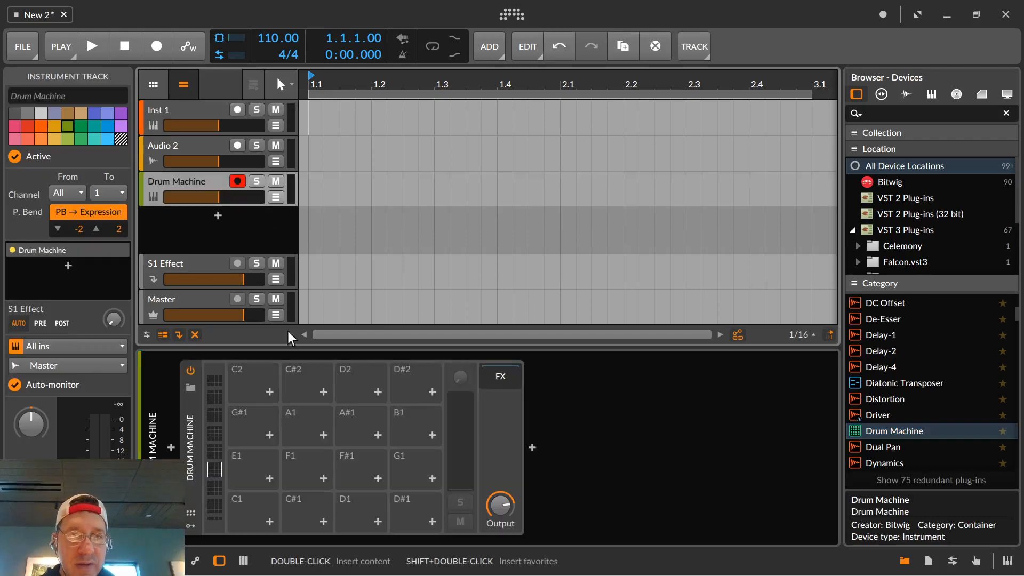
# Load the Aquario preset into the Drum Machine.
pyautogui.click(191, 388)
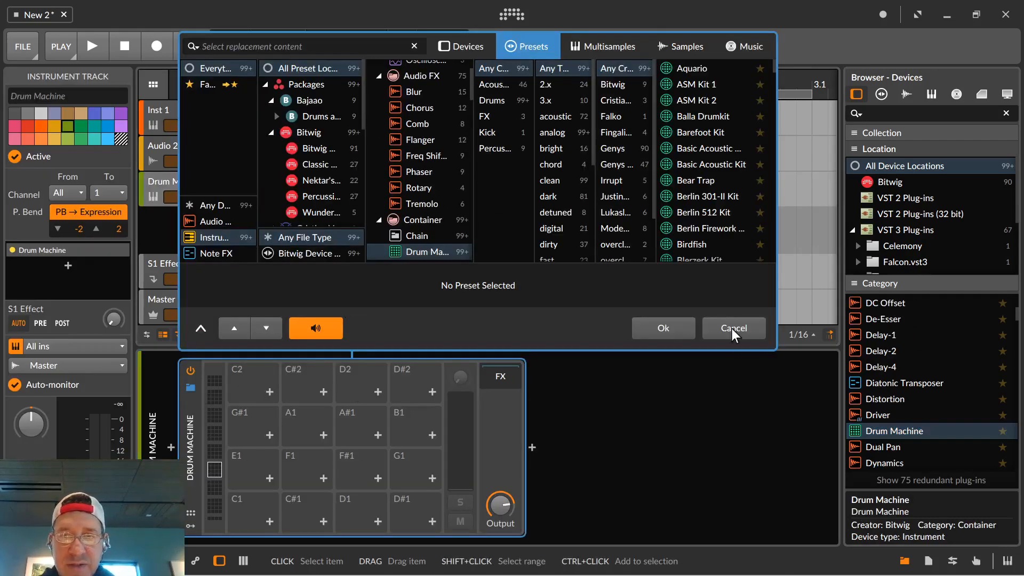
pyautogui.moveTo(776, 273); pyautogui.dragTo(827, 273)
pyautogui.click(724, 69)
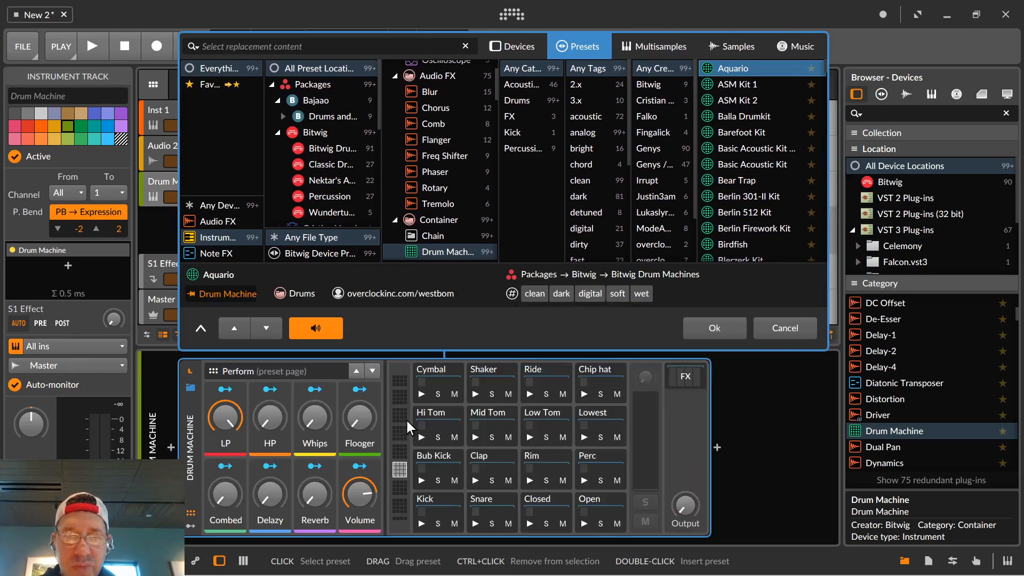
# Audition the Kick, Snare, Closed, Open, Bub Kick and Clap pads of the Aquario kit and raise the system volume.
pyautogui.click(420, 525)
pyautogui.click(421, 522)
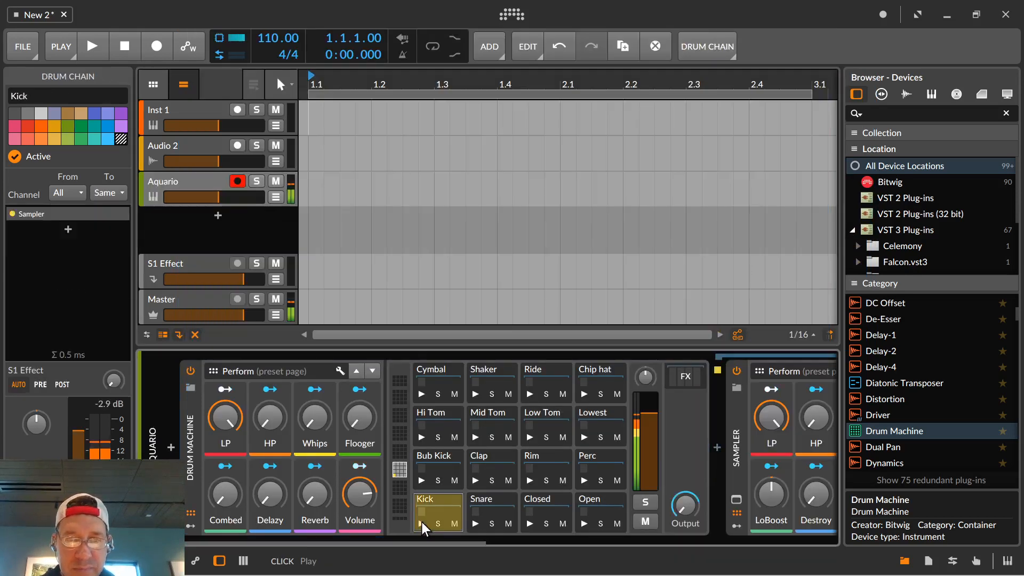
pyautogui.click(475, 523)
pyautogui.click(529, 523)
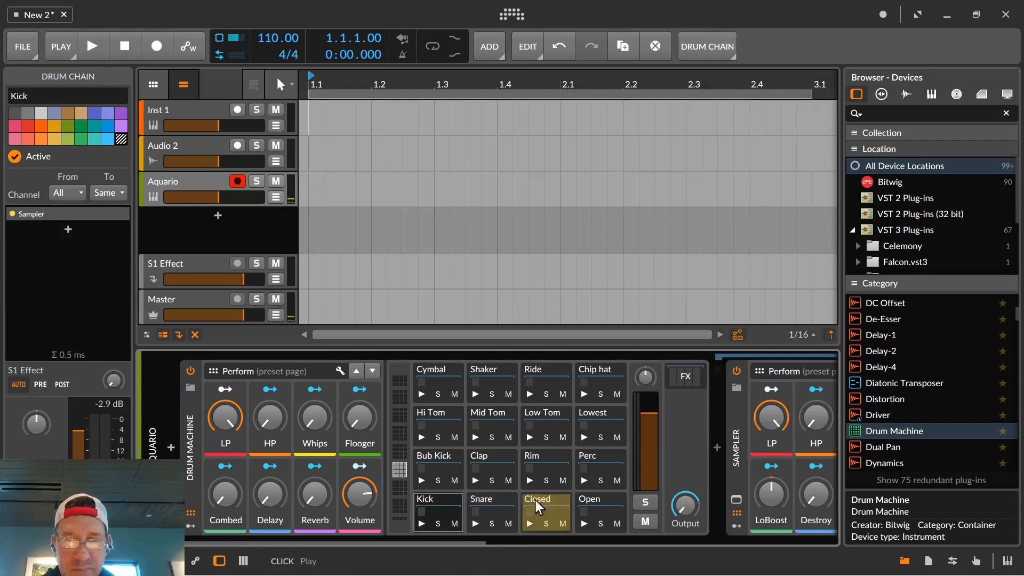
pyautogui.click(583, 523)
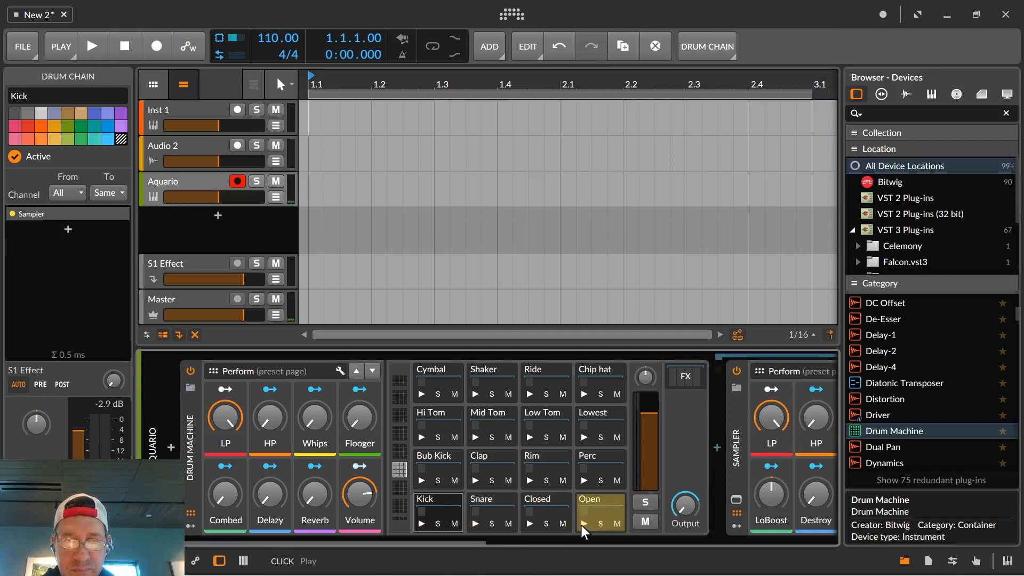
pyautogui.click(420, 479)
pyautogui.click(474, 481)
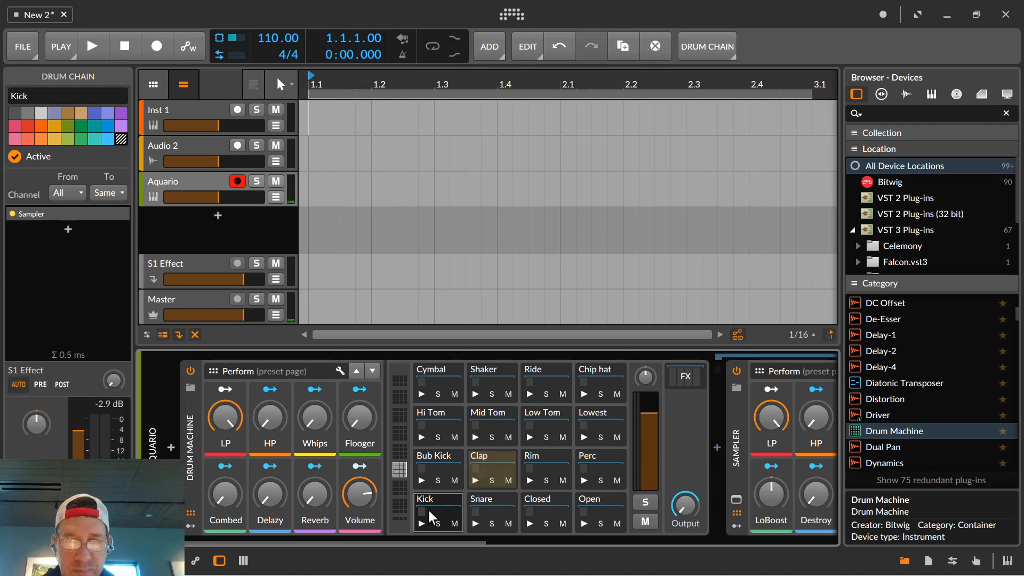
pyautogui.click(420, 523)
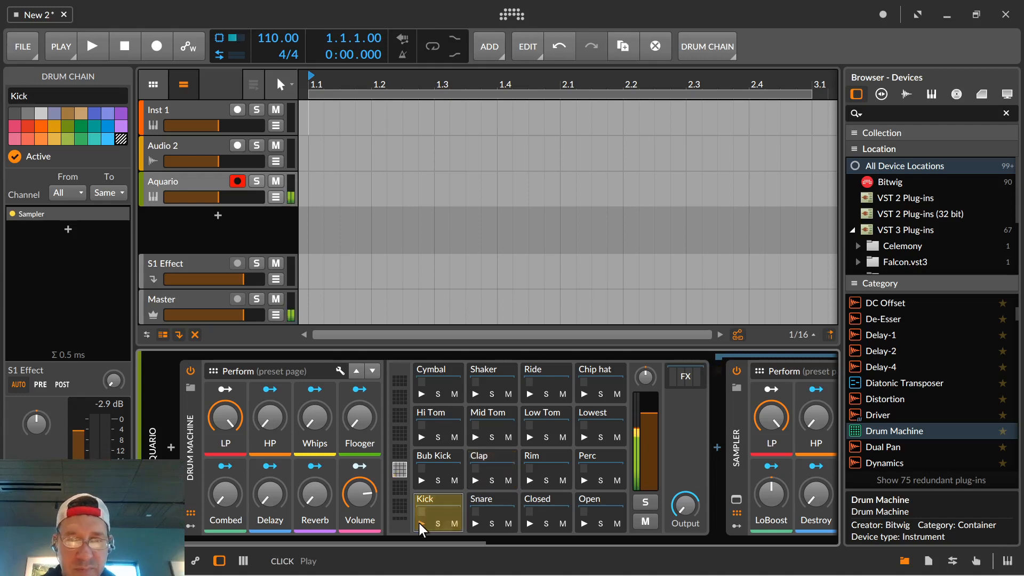
pyautogui.press('XF86AudioRaiseVolume')
pyautogui.press('XF86AudioRaiseVolume')
pyautogui.press('XF86AudioRaiseVolume')
pyautogui.press('XF86AudioRaiseVolume')
pyautogui.press('XF86AudioRaiseVolume')
pyautogui.press('XF86AudioRaiseVolume')
pyautogui.press('XF86AudioRaiseVolume')
pyautogui.press('XF86AudioRaiseVolume')
pyautogui.press('XF86AudioRaiseVolume')
pyautogui.press('XF86AudioRaiseVolume')
pyautogui.press('XF86AudioRaiseVolume')
pyautogui.press('XF86AudioRaiseVolume')
pyautogui.press('XF86AudioRaiseVolume')
pyautogui.press('XF86AudioRaiseVolume')
pyautogui.press('XF86AudioRaiseVolume')
pyautogui.press('XF86AudioRaiseVolume')
pyautogui.press('XF86AudioRaiseVolume')
pyautogui.press('XF86AudioRaiseVolume')
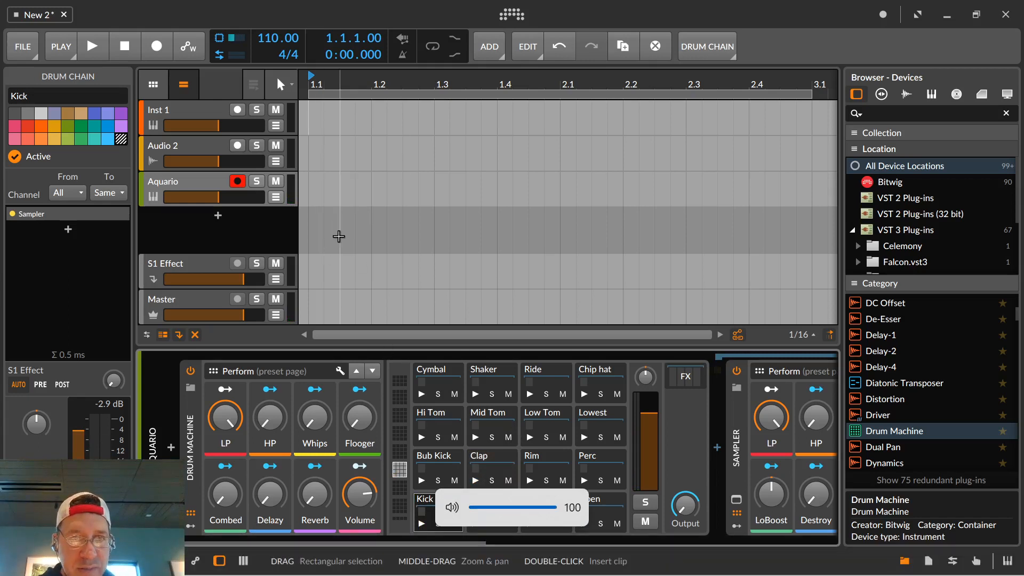
# Insert a one-bar clip at the start of the Aquario track and open it for note editing.
pyautogui.doubleClick(319, 199)
pyautogui.click(380, 180)
pyautogui.doubleClick(380, 180)
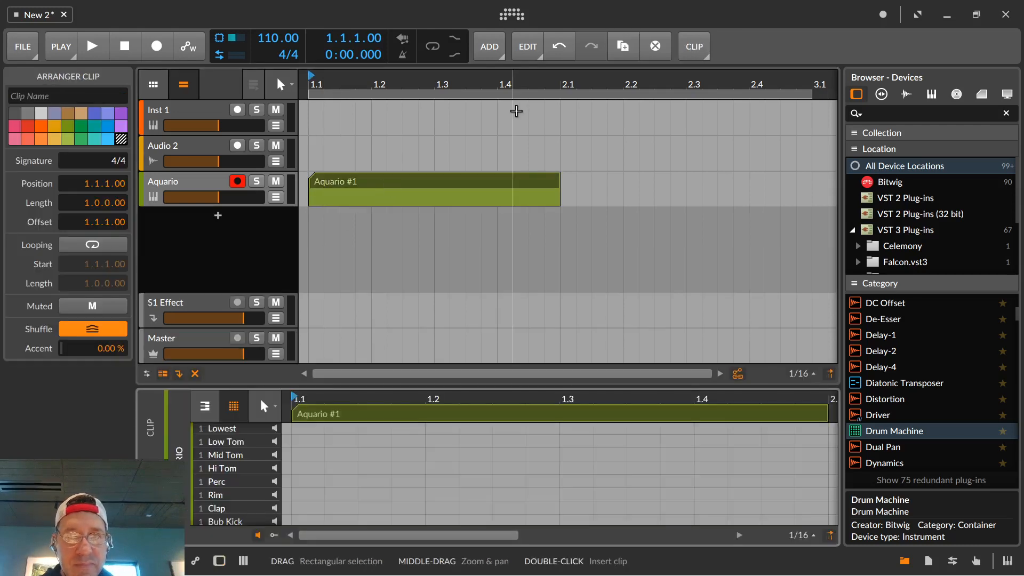
# Enable arranger looping and shorten the loop region to one bar, matching the Aquario clip.
pyautogui.click(437, 52)
pyautogui.click(793, 96)
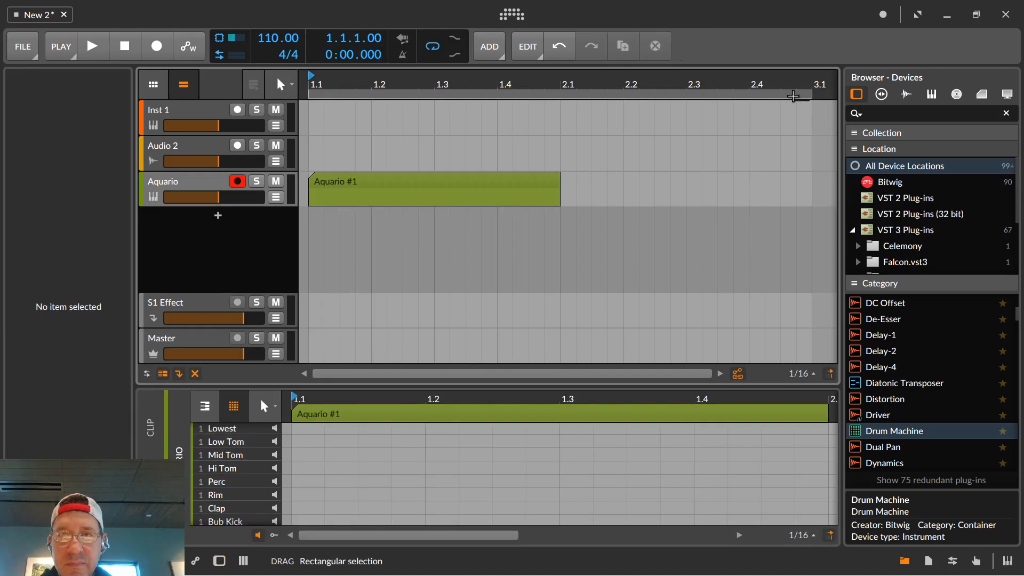
pyautogui.moveTo(792, 96); pyautogui.dragTo(559, 96)
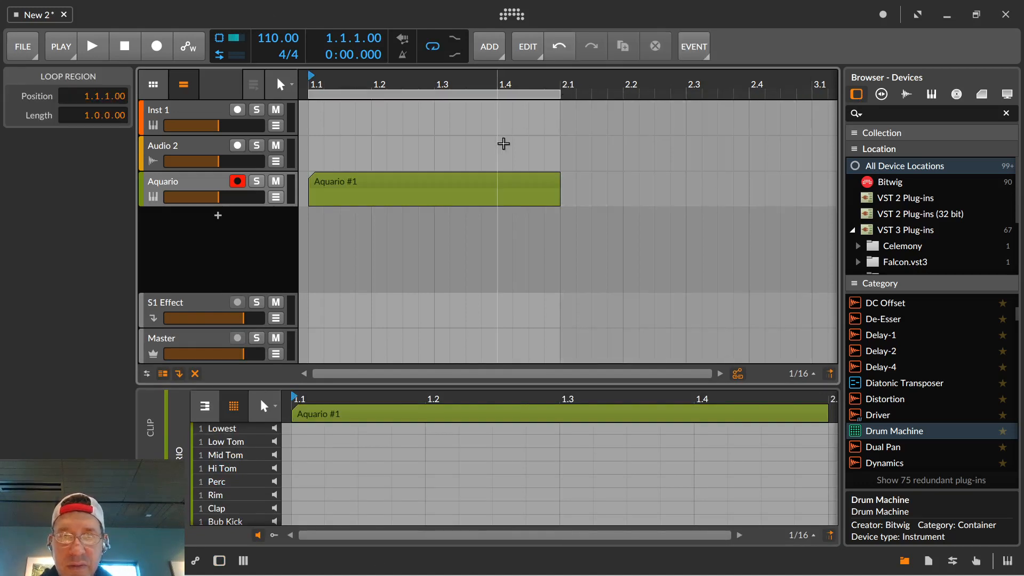
# Enlarge the note editor and add 1/16 Kick notes on all four beats of the clip.
pyautogui.click(459, 187)
pyautogui.moveTo(428, 385); pyautogui.dragTo(409, 249)
pyautogui.click(260, 516)
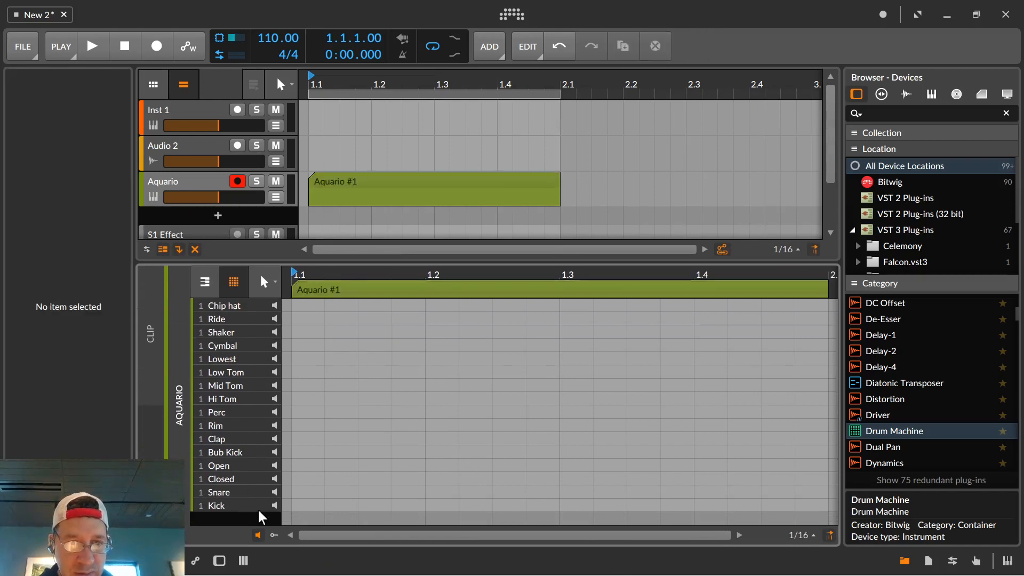
pyautogui.doubleClick(306, 505)
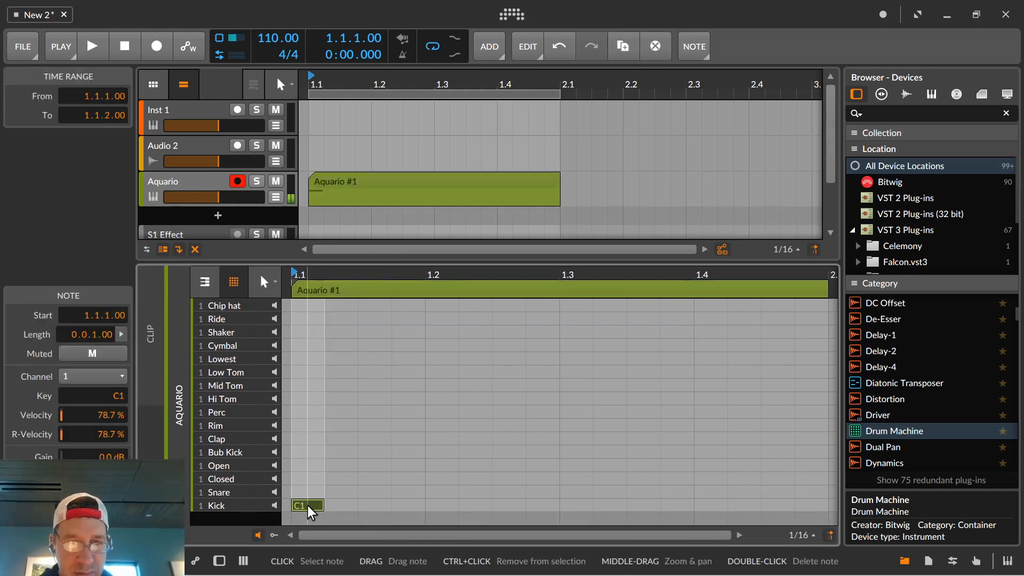
pyautogui.doubleClick(441, 504)
pyautogui.doubleClick(573, 505)
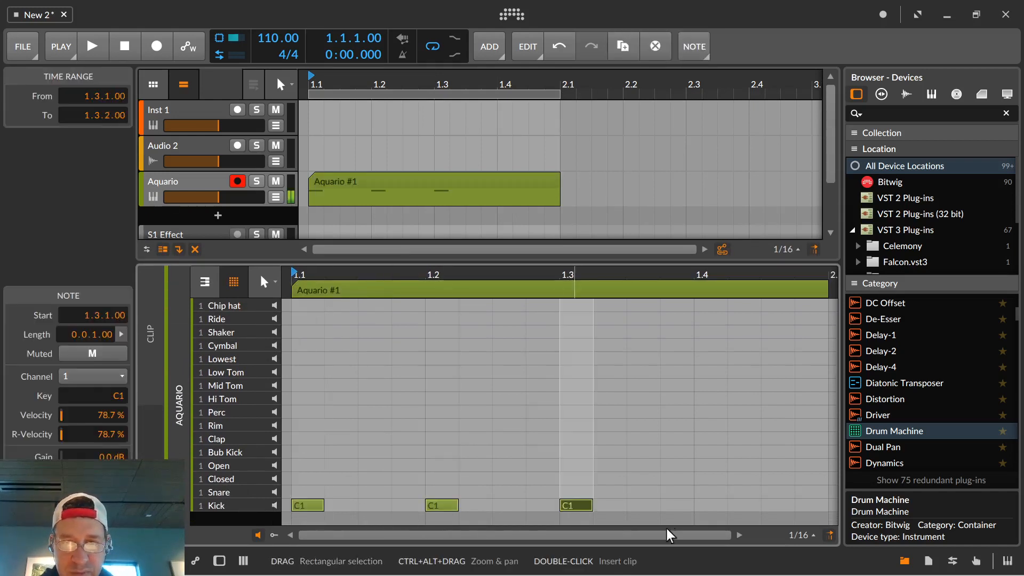
pyautogui.doubleClick(706, 505)
# Show the note expressions and raise the velocity of all four Kick notes to 100 %.
pyautogui.click(270, 534)
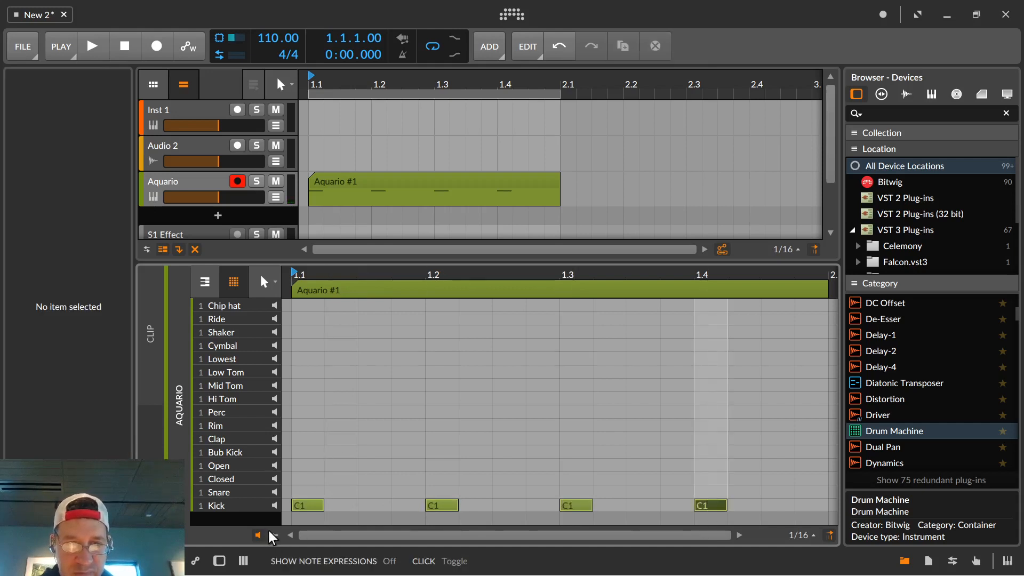
pyautogui.moveTo(789, 517); pyautogui.dragTo(366, 386)
# Start looped playback and set the project tempo to 125 BPM.
pyautogui.press('space')
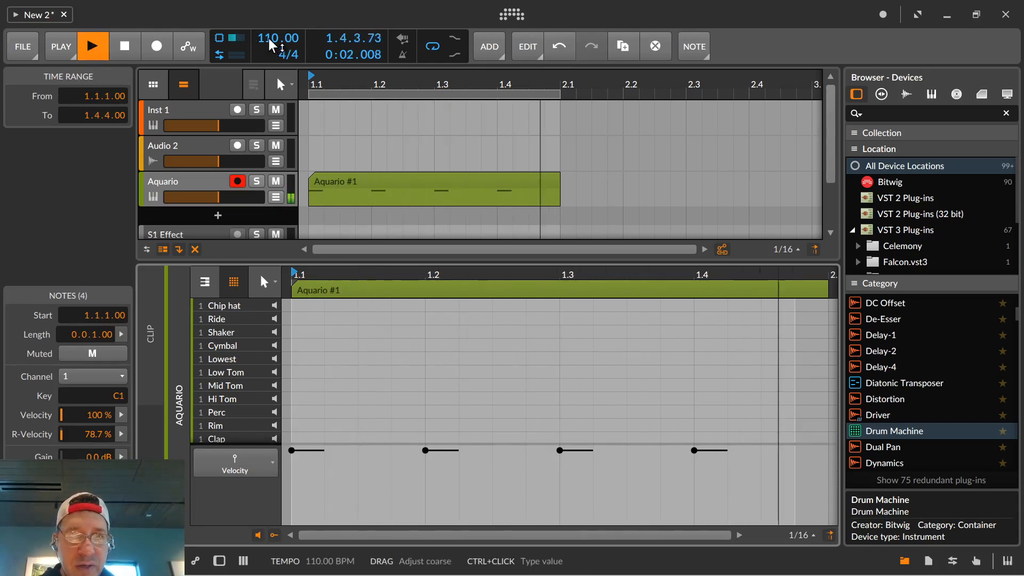
pyautogui.moveTo(278, 38); pyautogui.dragTo(278, 9)
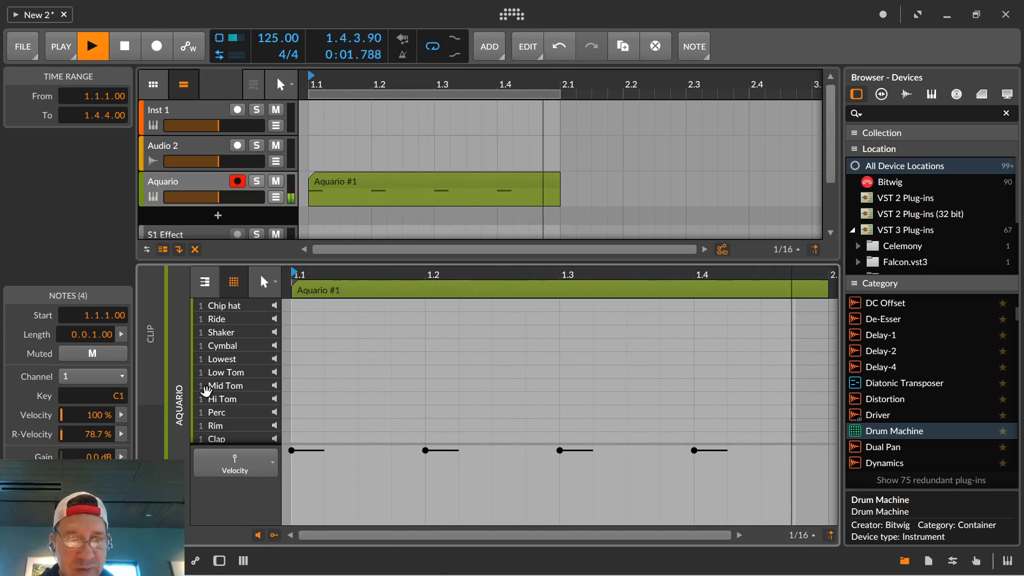
# Add Clap and Snare notes on beats 1.2 and 1.4 of the clip.
pyautogui.click(274, 409)
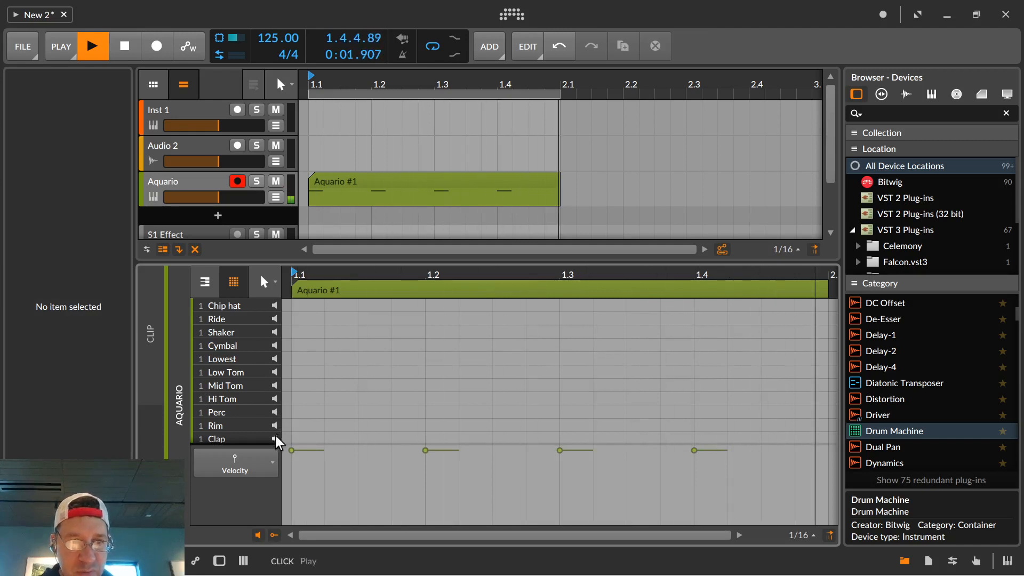
pyautogui.scroll(-3, 272, 426)
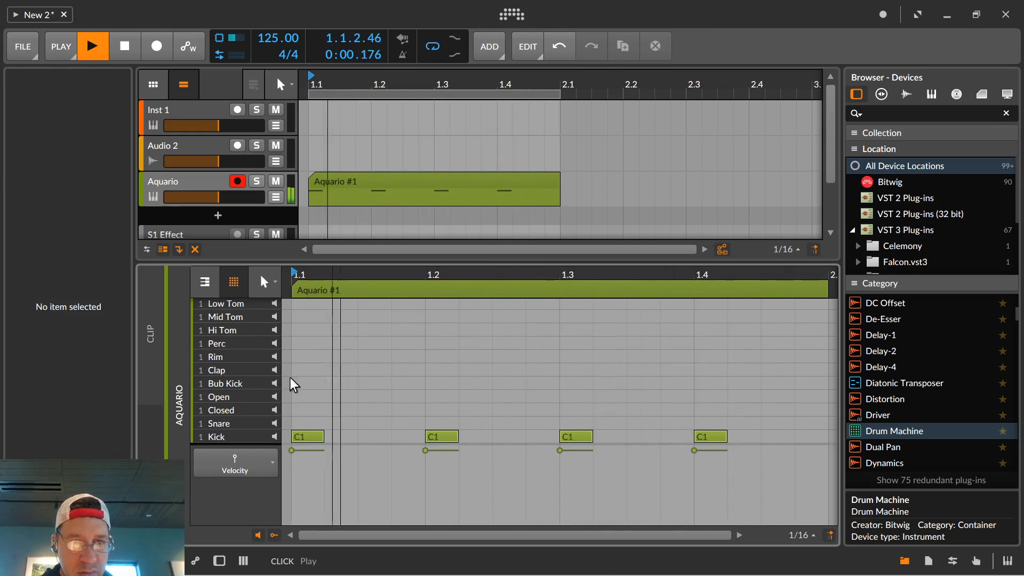
pyautogui.doubleClick(450, 370)
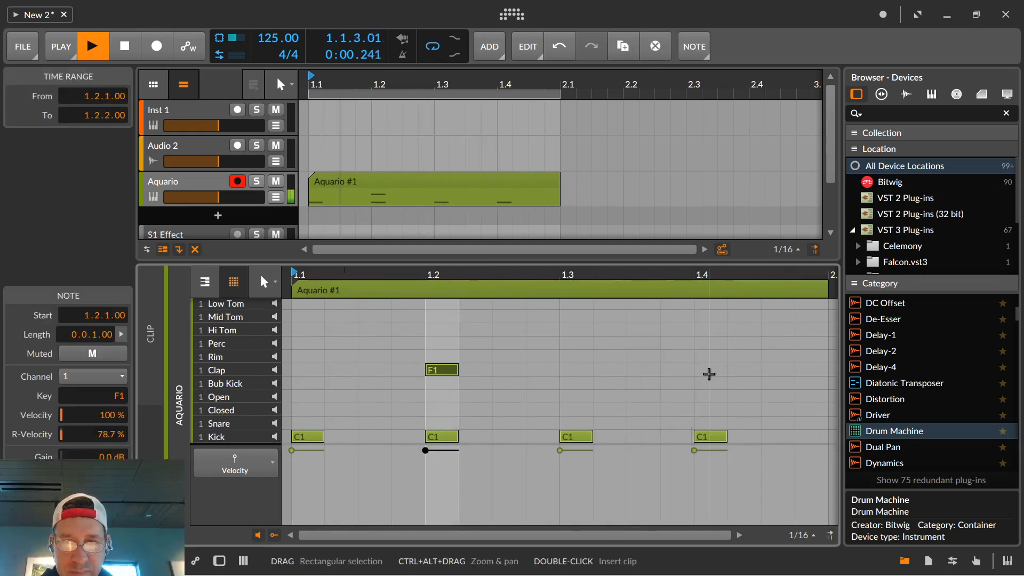
pyautogui.doubleClick(708, 370)
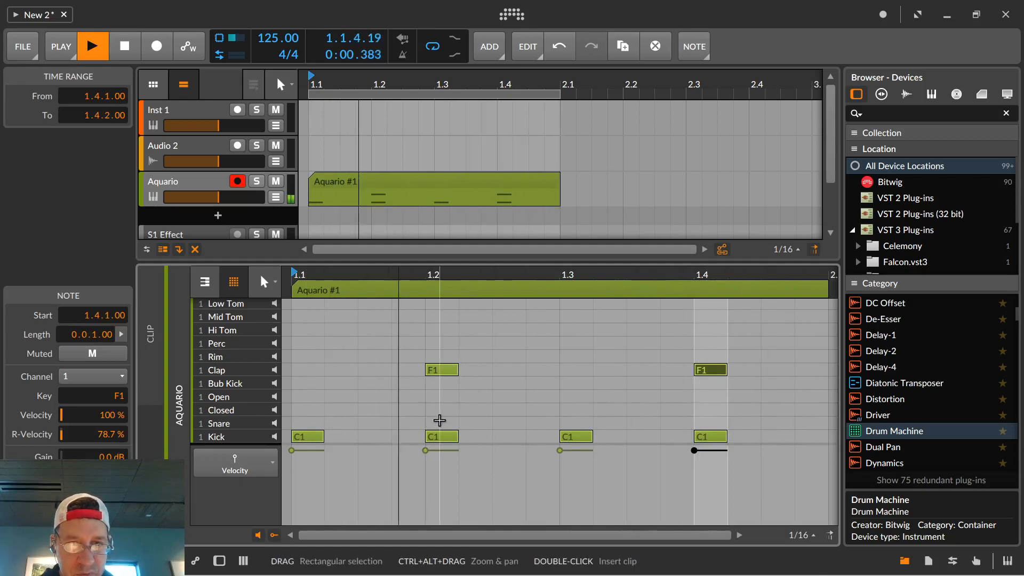
pyautogui.doubleClick(440, 423)
pyautogui.doubleClick(711, 423)
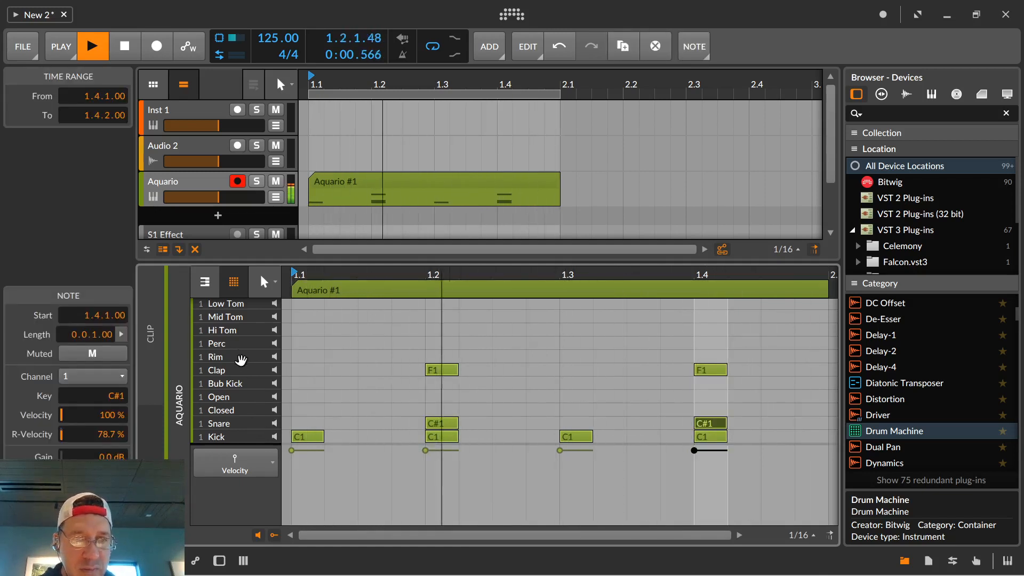
# Enlarge the note editor and add Perc and Hi Tom notes at 1.1.3 and a Mid Tom note at 1.2.3.
pyautogui.click(256, 334)
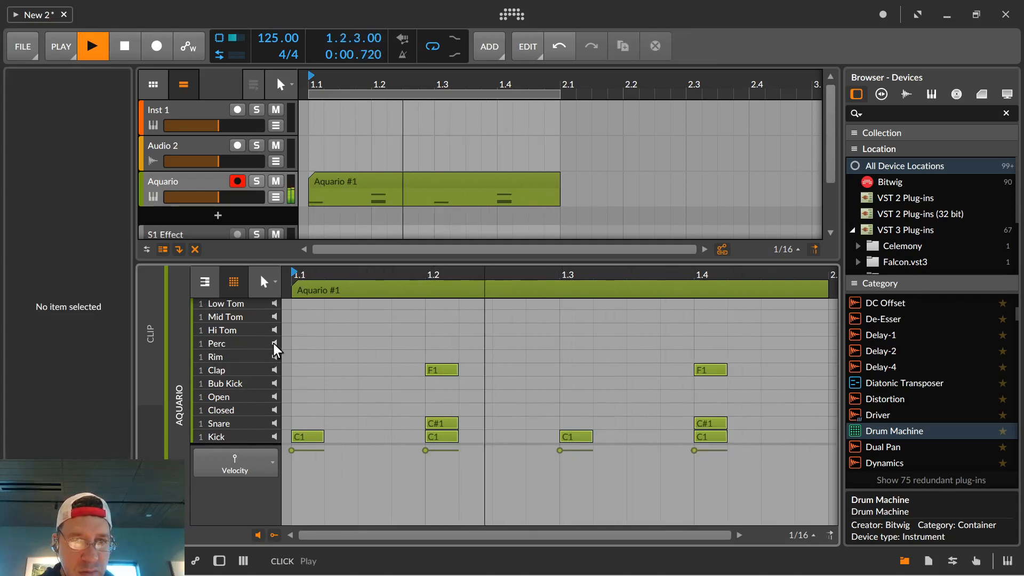
pyautogui.scroll(5, 365, 347)
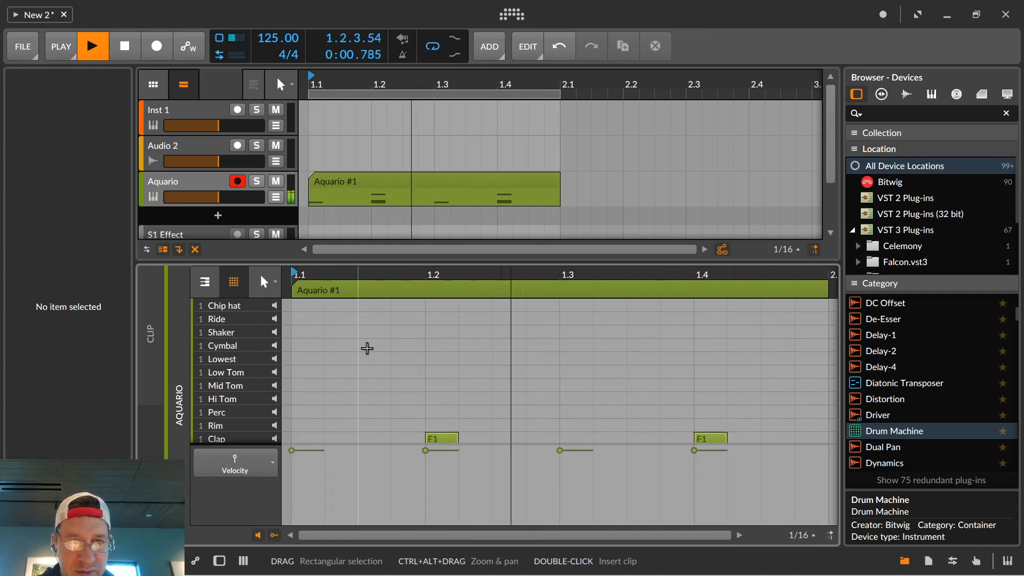
pyautogui.scroll(-4, 364, 348)
pyautogui.moveTo(414, 262); pyautogui.dragTo(423, 179)
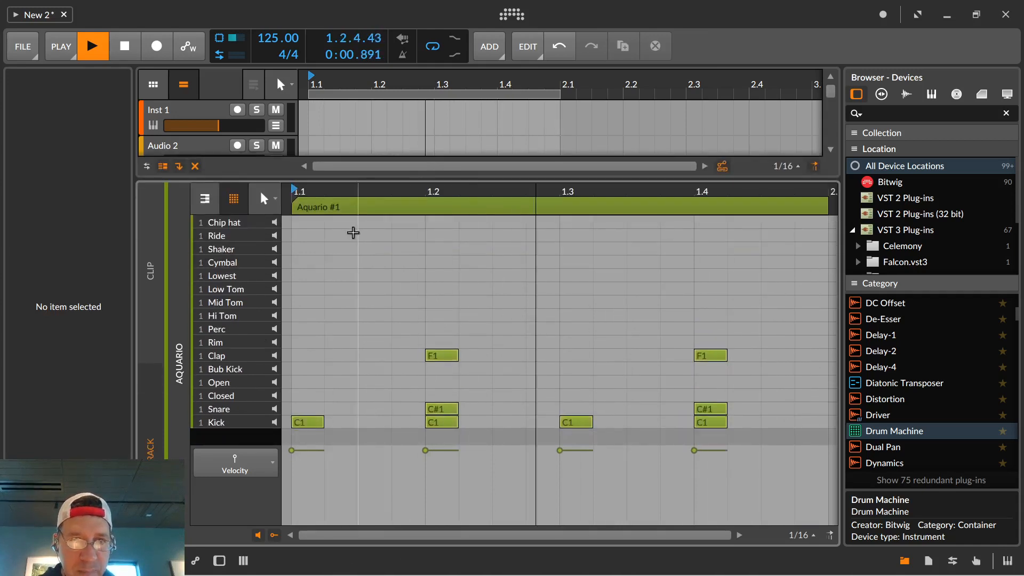
pyautogui.doubleClick(360, 327)
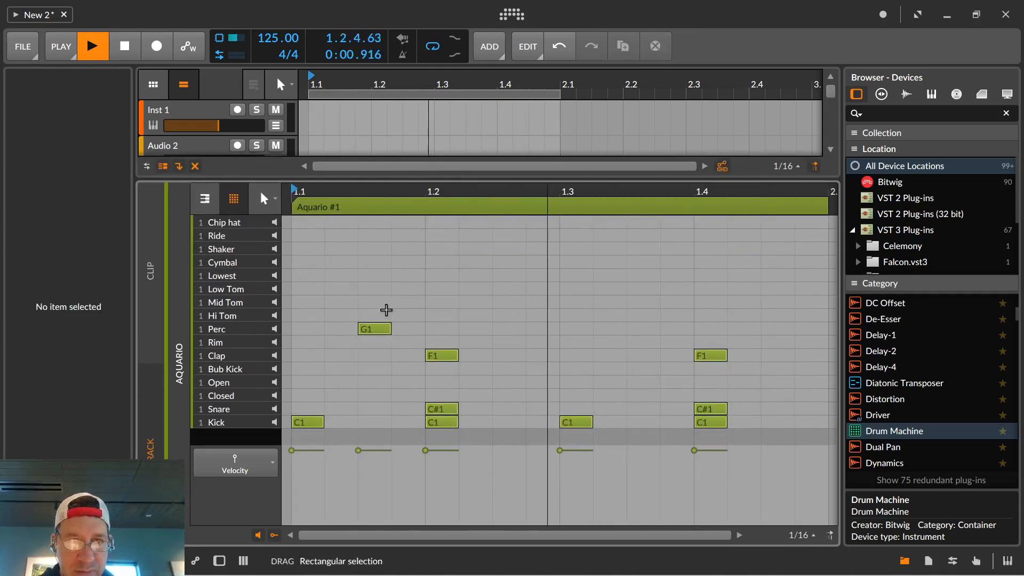
pyautogui.doubleClick(368, 316)
pyautogui.doubleClick(507, 302)
pyautogui.click(544, 270)
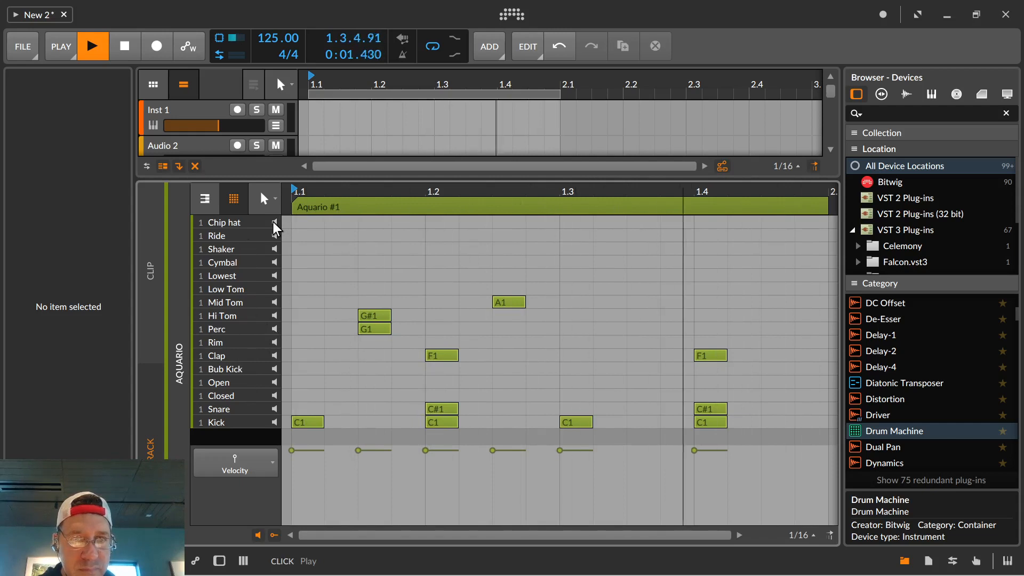
# Add Chip hat notes at 1.1.1, 1.2.4, 1.3.2, 1.4.2, 1.4.3 and 1.4.4.
pyautogui.doubleClick(310, 223)
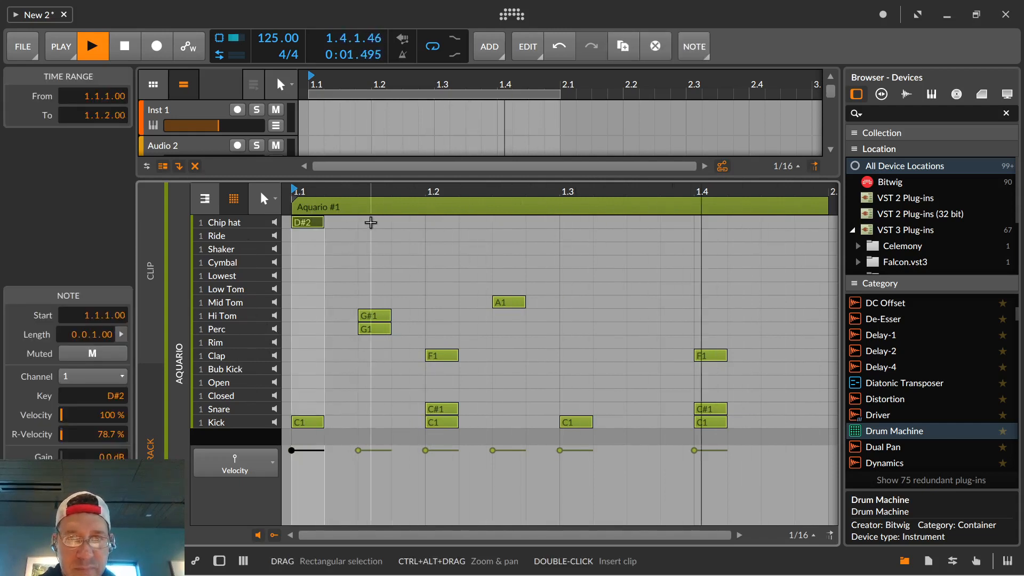
pyautogui.doubleClick(528, 222)
pyautogui.doubleClick(605, 223)
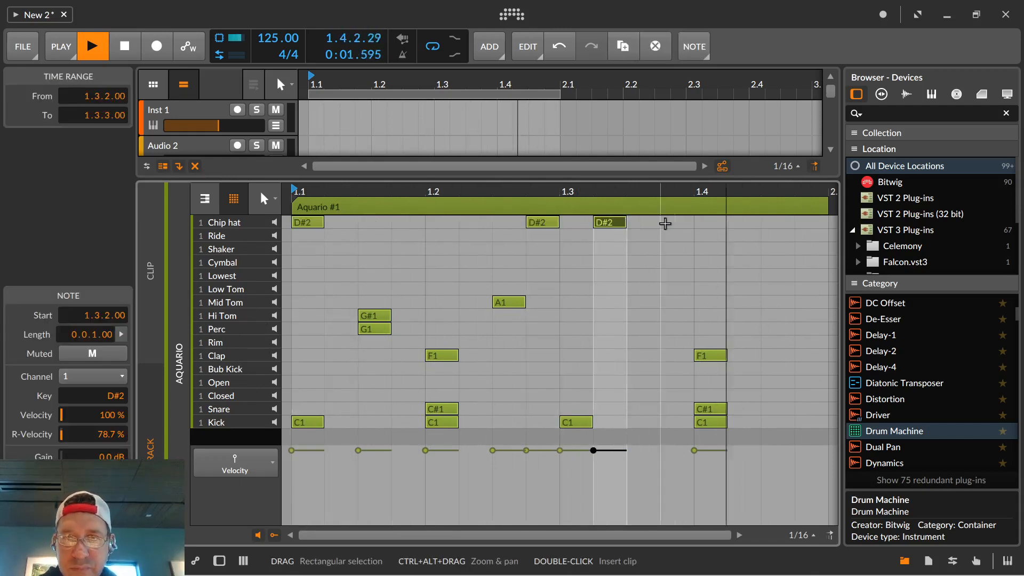
pyautogui.click(752, 224)
pyautogui.doubleClick(744, 223)
pyautogui.doubleClick(777, 223)
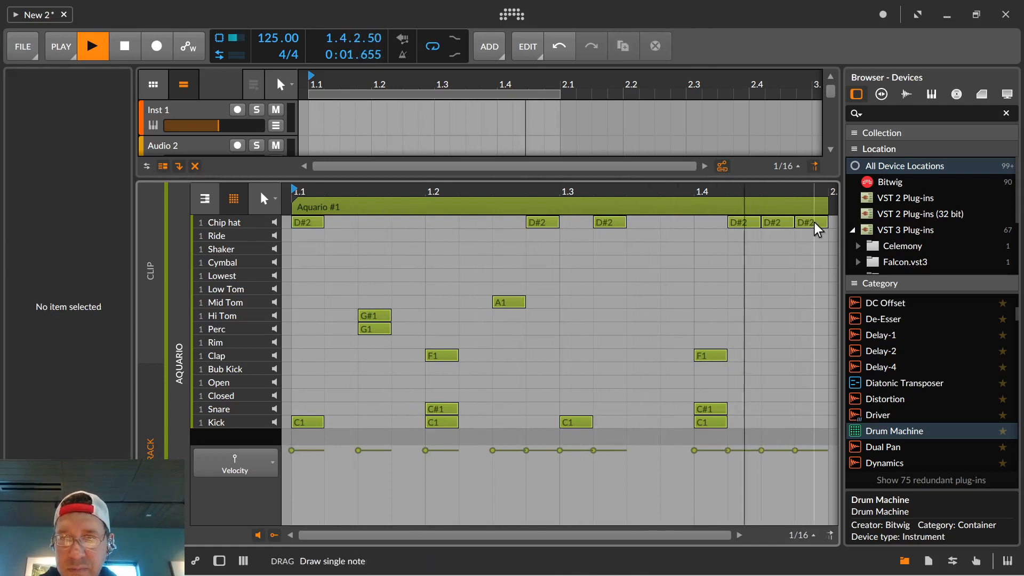
pyautogui.doubleClick(811, 223)
# Lower the velocities of the Chip hat notes at 1.4.2 and 1.4.3 so the last three hats rise in volume, and stop playback.
pyautogui.moveTo(713, 213); pyautogui.dragTo(832, 443)
pyautogui.moveTo(724, 451); pyautogui.dragTo(796, 452)
pyautogui.click(759, 467)
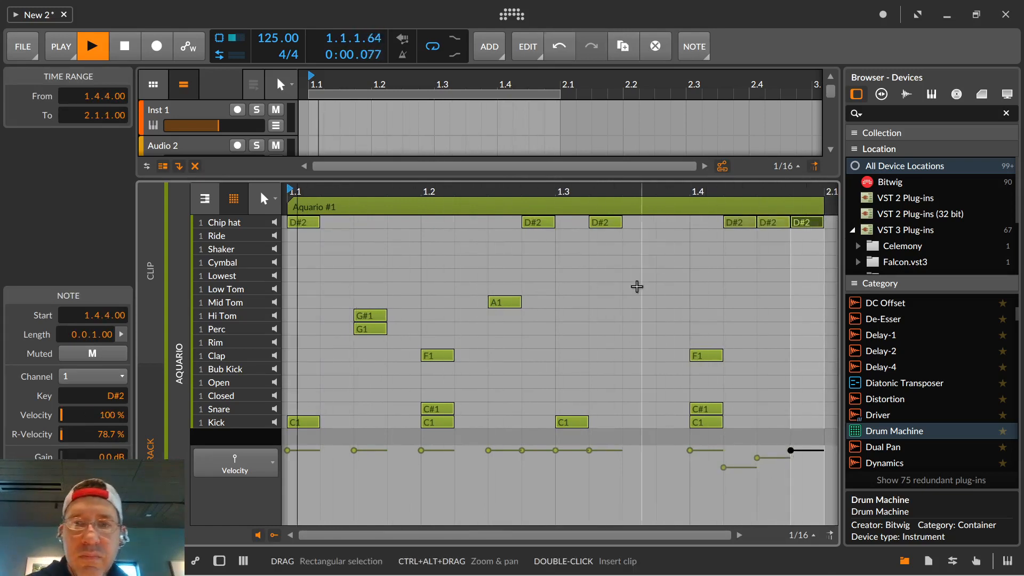
pyautogui.press('space')
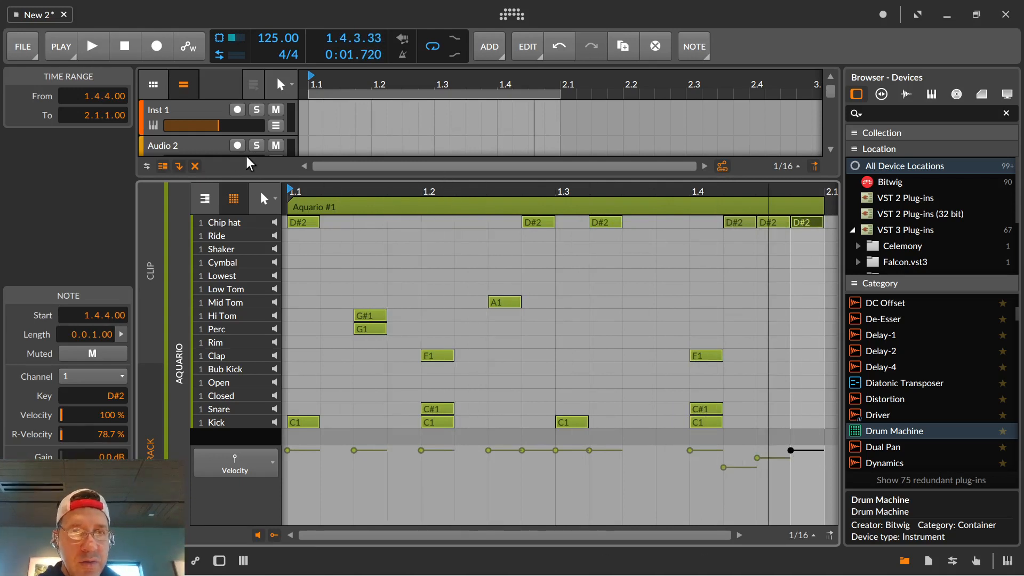
# Shrink the note editor to show more of the arranger and add Bitwig's Polysynth as a new track below Aquario.
pyautogui.moveTo(254, 182); pyautogui.dragTo(254, 283)
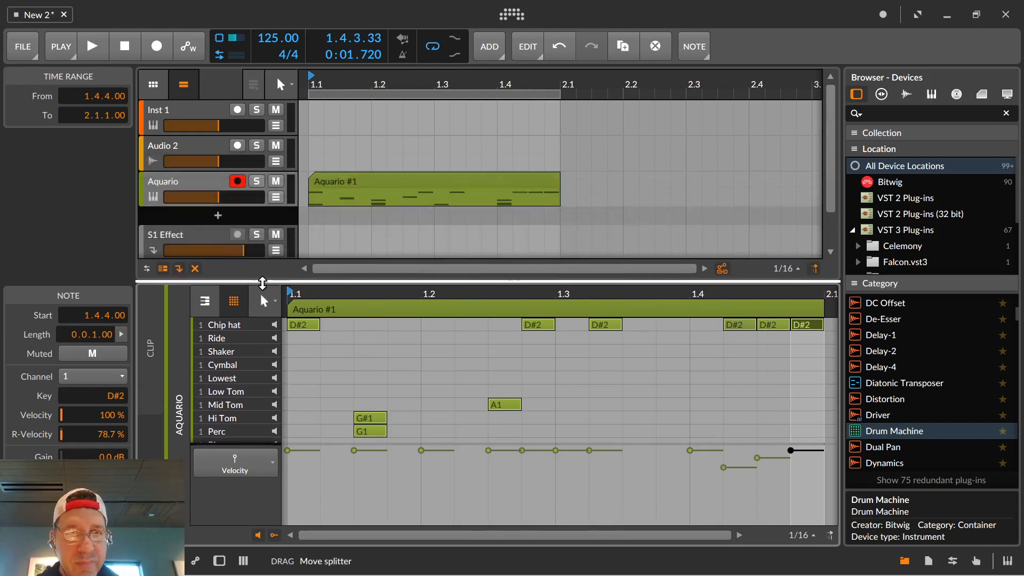
pyautogui.press('XF86AudioRaiseVolume')
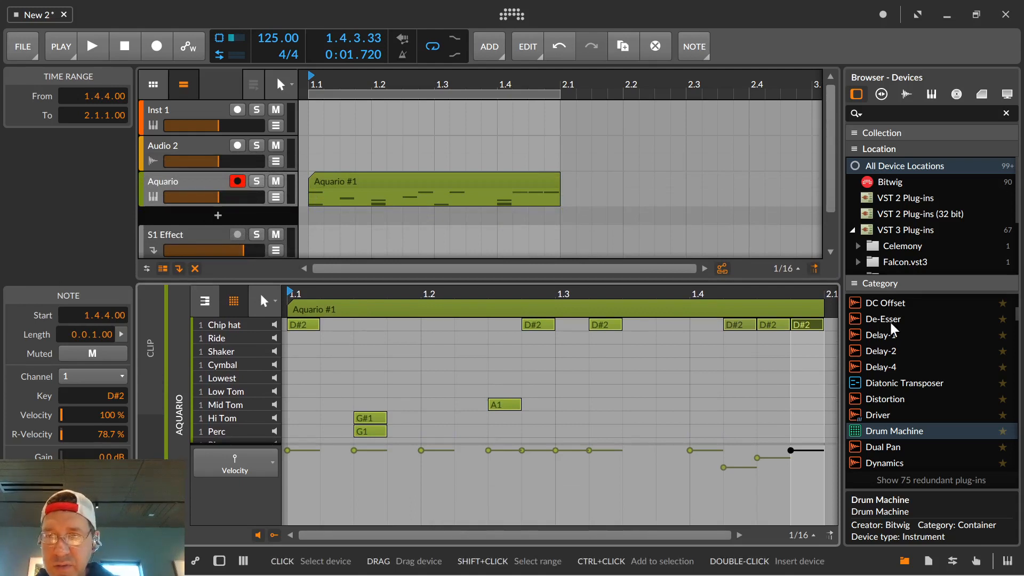
pyautogui.scroll(-10, 917, 373)
pyautogui.scroll(-8, 934, 404)
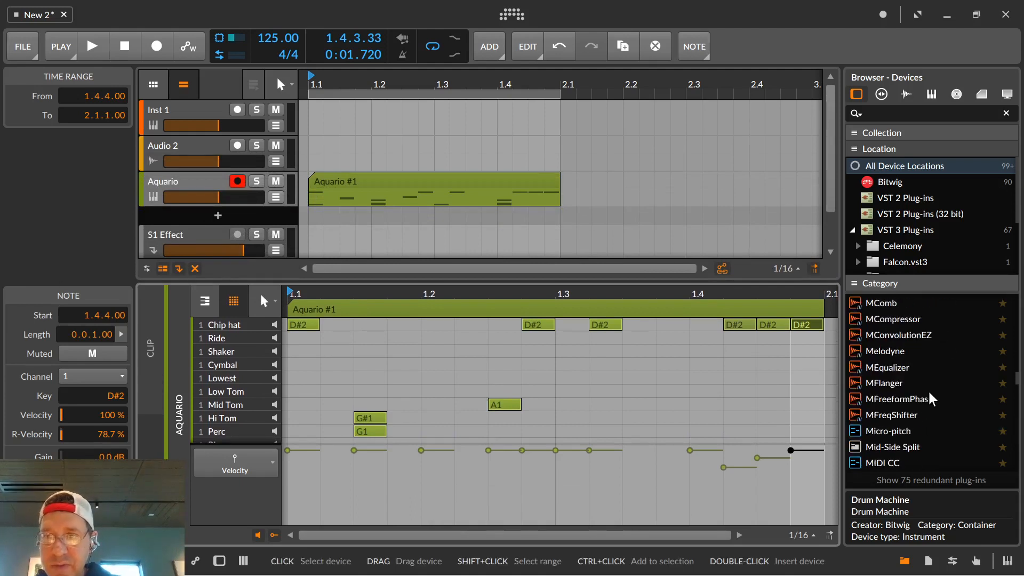
pyautogui.scroll(15, 917, 373)
pyautogui.click(889, 182)
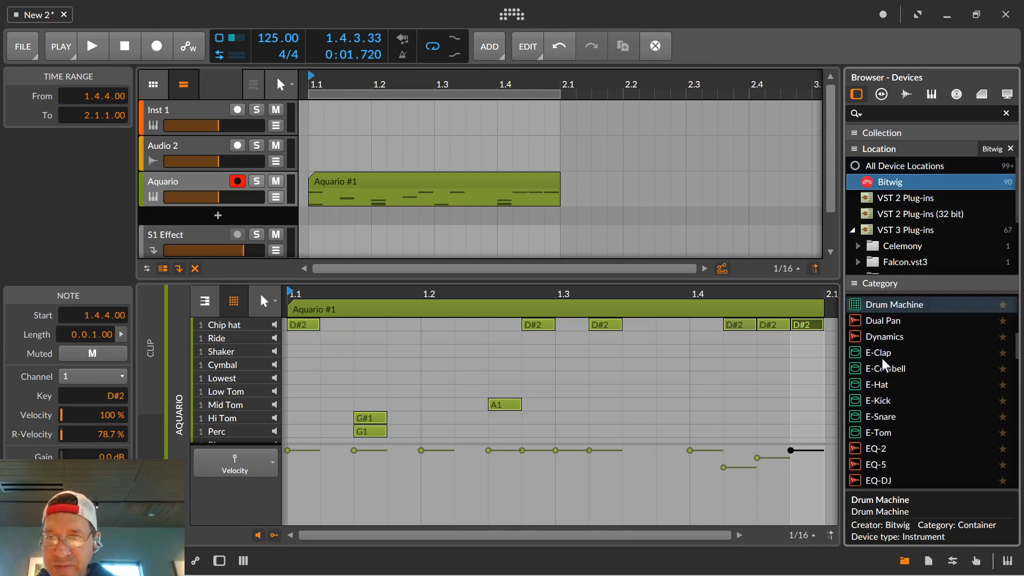
pyautogui.scroll(-10, 885, 373)
pyautogui.scroll(-7, 889, 376)
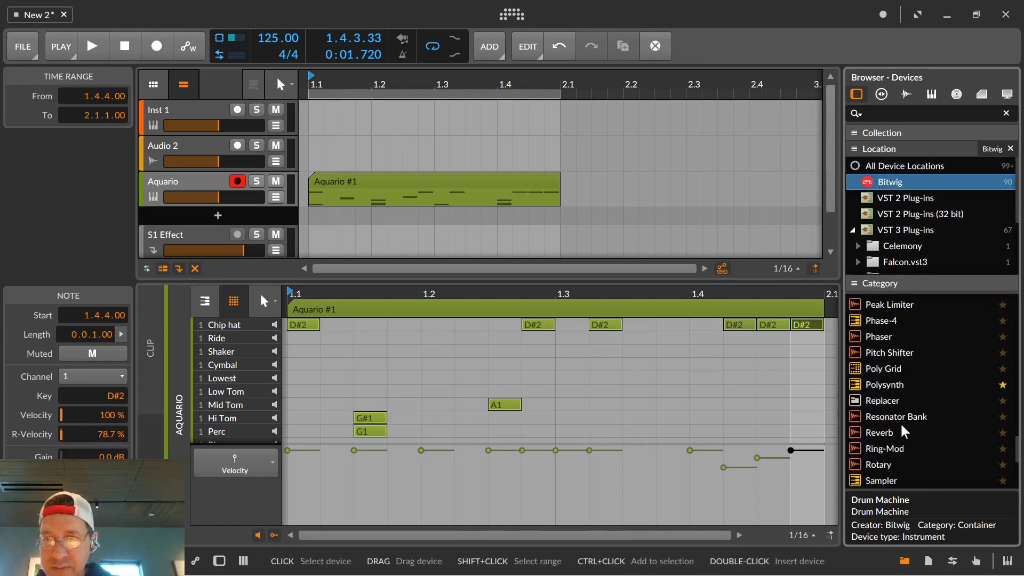
pyautogui.moveTo(869, 384); pyautogui.dragTo(366, 215)
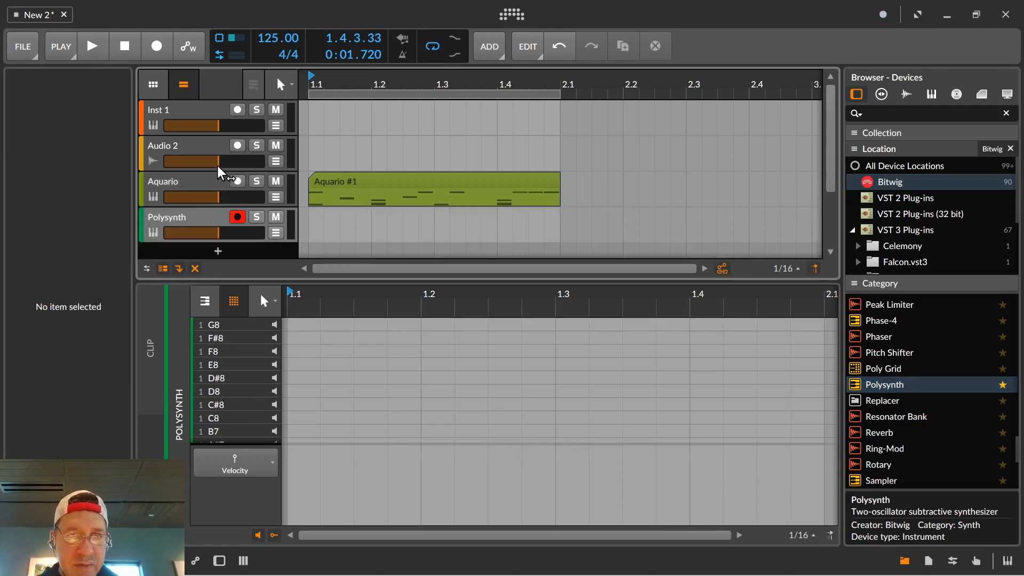
# Delete the empty Audio 2 and Inst 1 tracks.
pyautogui.click(206, 147)
pyautogui.rightClick(206, 146)
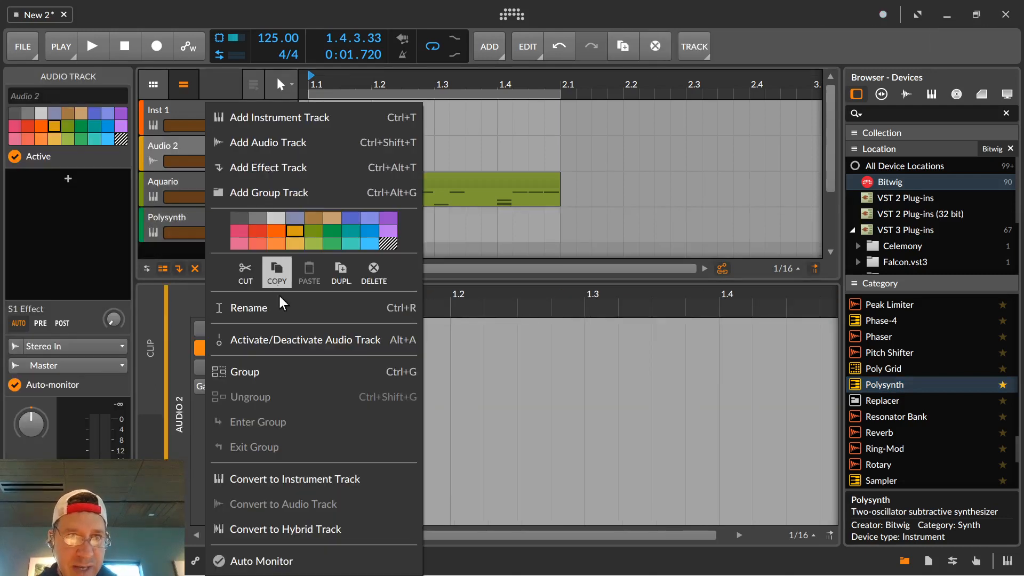
pyautogui.click(374, 272)
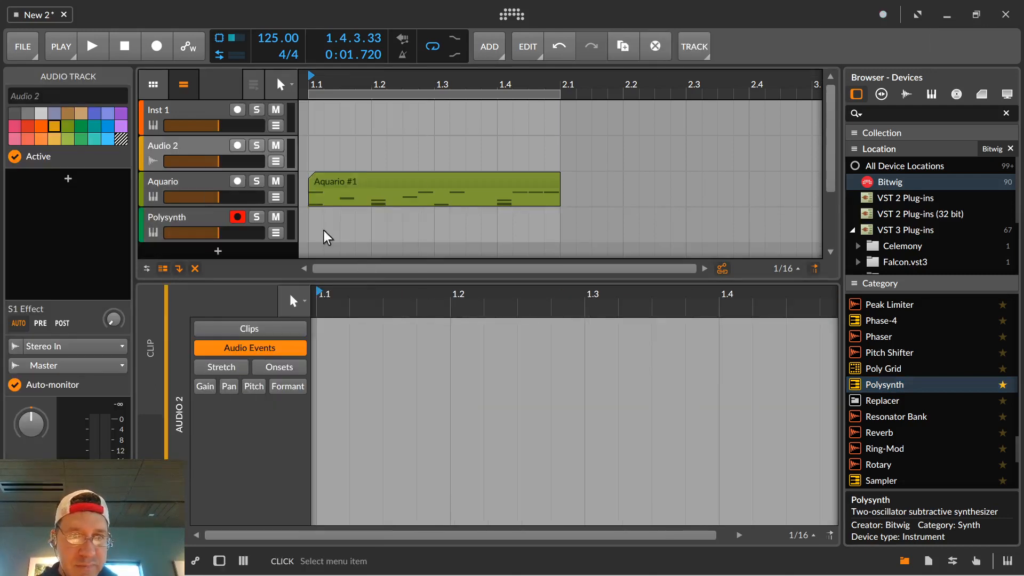
pyautogui.rightClick(196, 110)
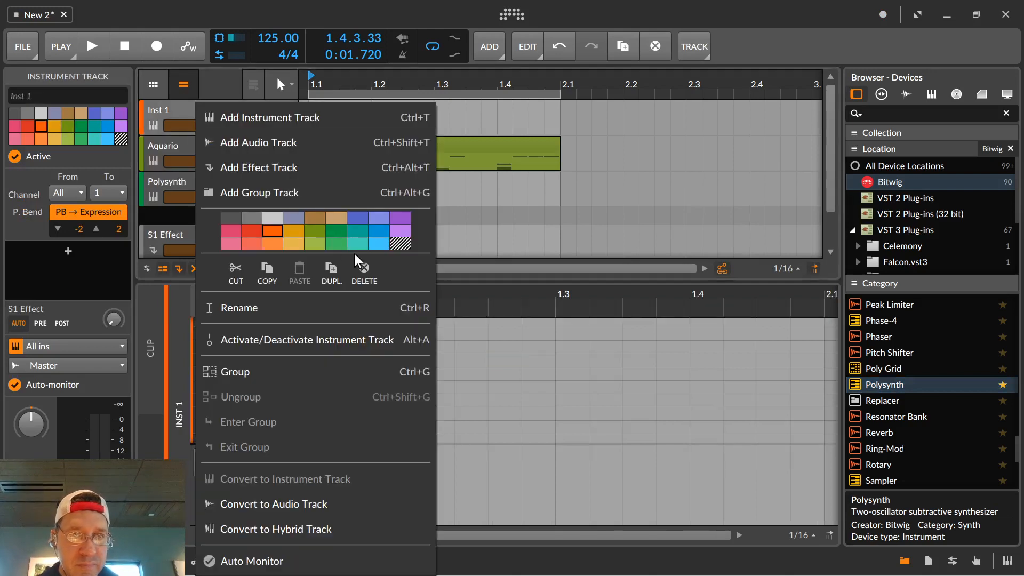
pyautogui.click(370, 270)
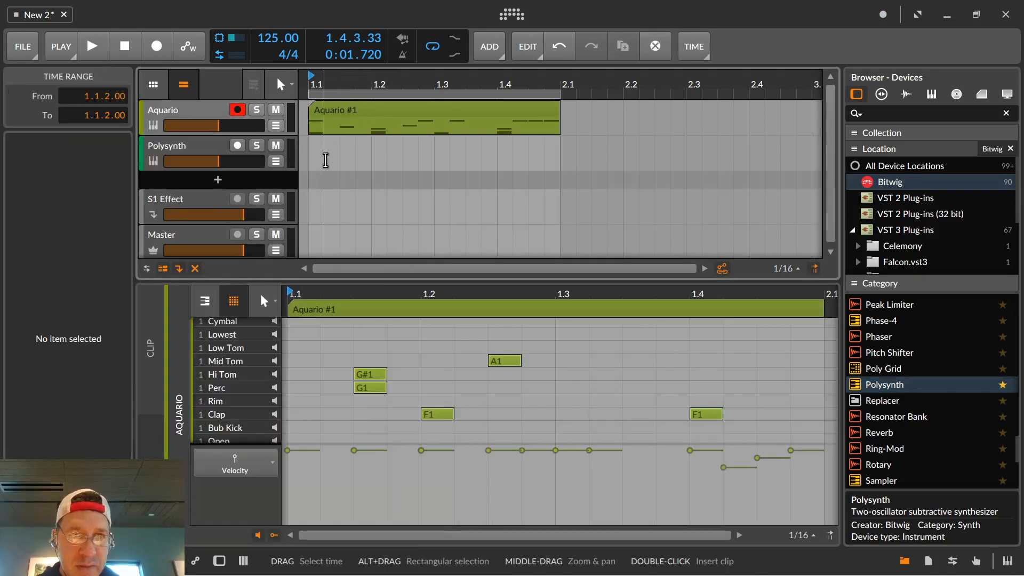
# Insert a one-bar clip at 1.1 on the Polysynth track and audition low keys around A1 in the piano-roll view.
pyautogui.doubleClick(342, 162)
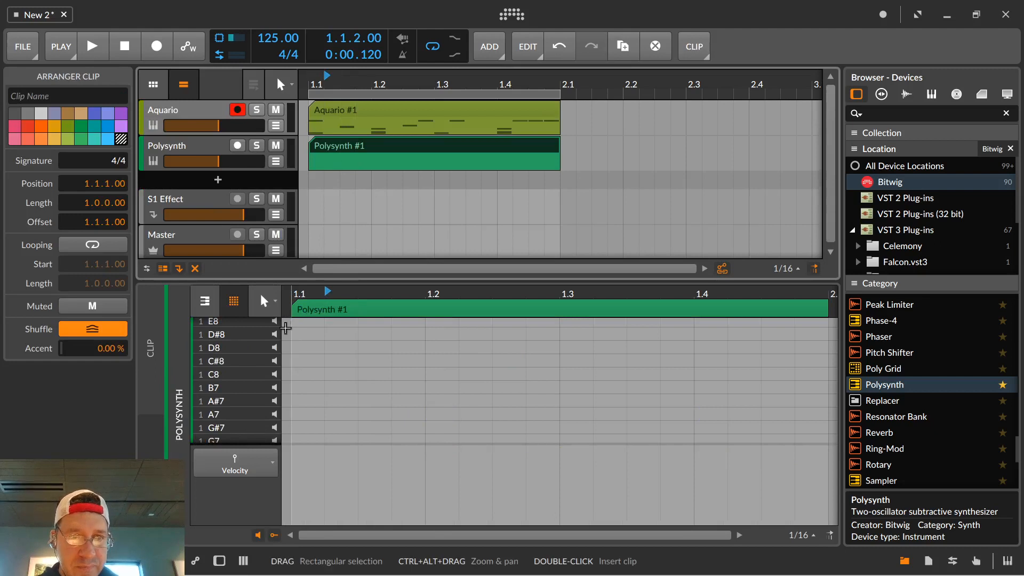
pyautogui.click(231, 306)
pyautogui.click(274, 400)
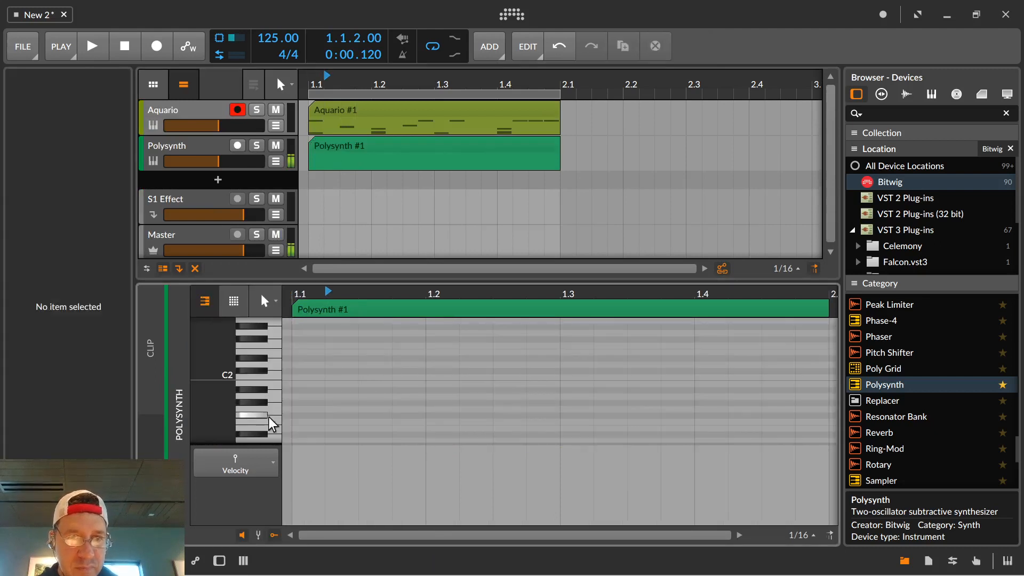
pyautogui.moveTo(265, 410)
pyautogui.mouseDown()
pyautogui.moveTo(268, 356)
pyautogui.moveTo(278, 417)
pyautogui.moveTo(274, 394)
pyautogui.mouseUp()
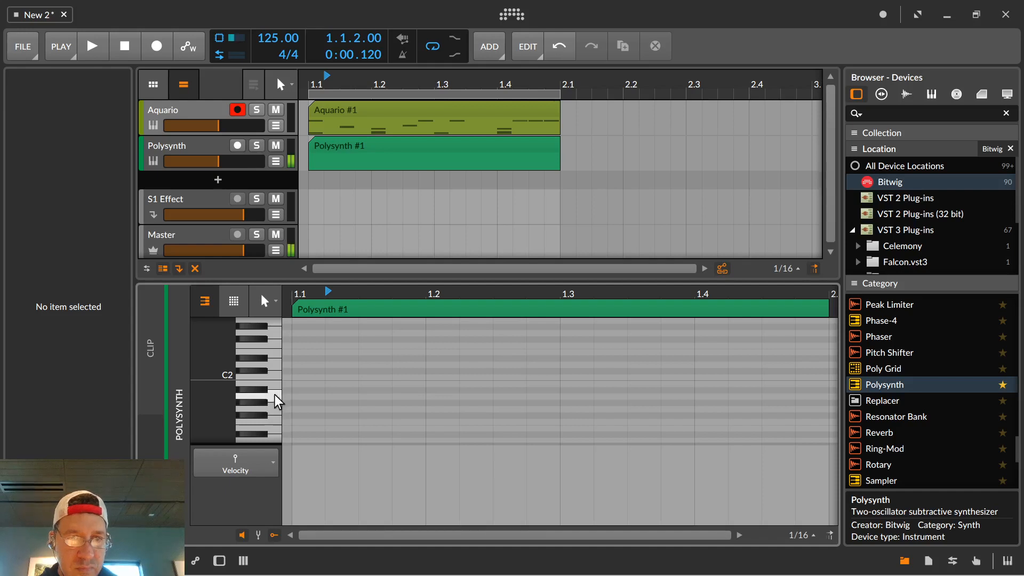
pyautogui.click(275, 394)
pyautogui.press('XF86AudioRaiseVolume')
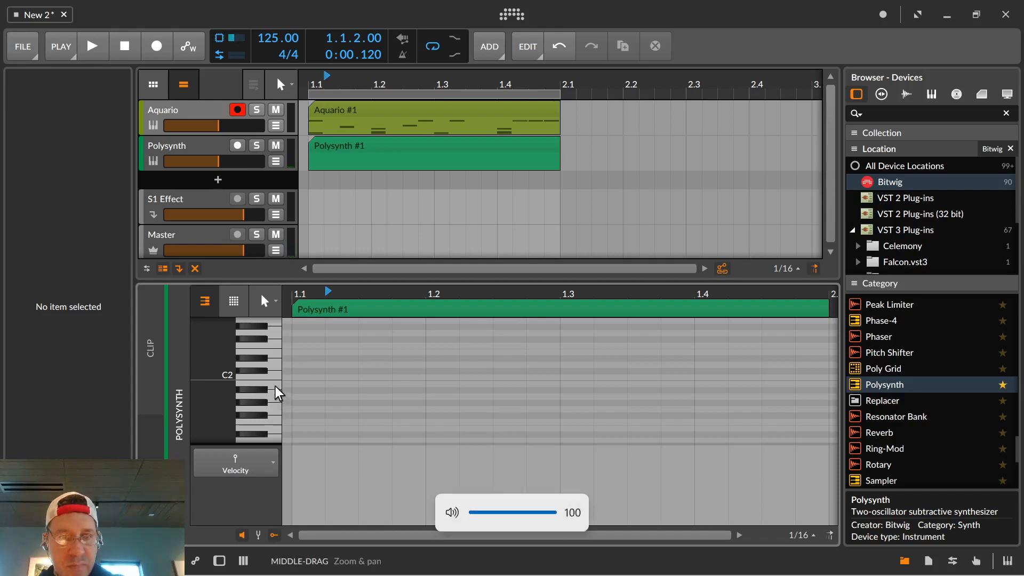
# Add a sixteenth-length A1 note at 1.1.1 of the Polysynth clip and enlarge the note editor and its key rows.
pyautogui.doubleClick(303, 378)
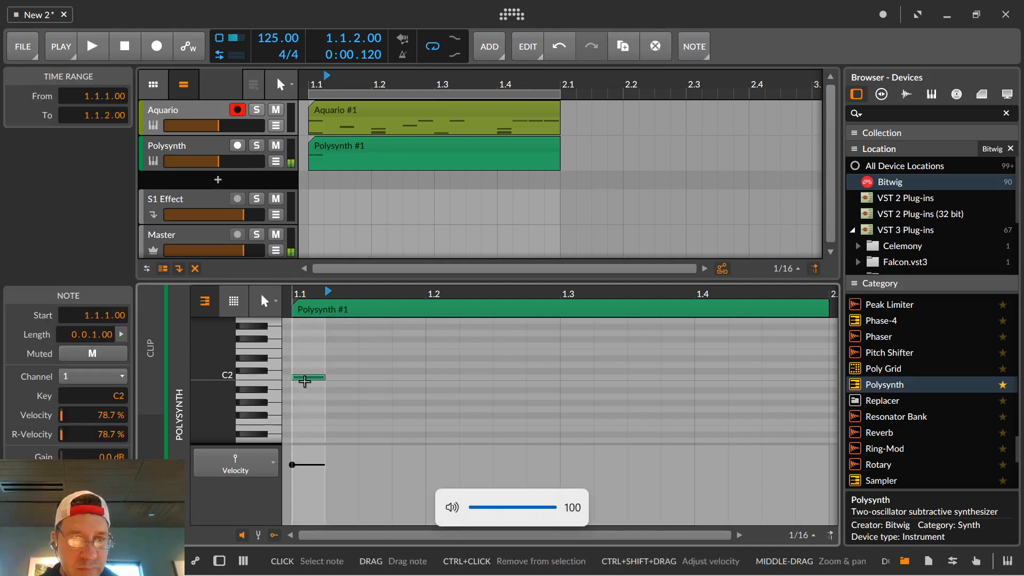
pyautogui.moveTo(304, 381); pyautogui.dragTo(306, 398)
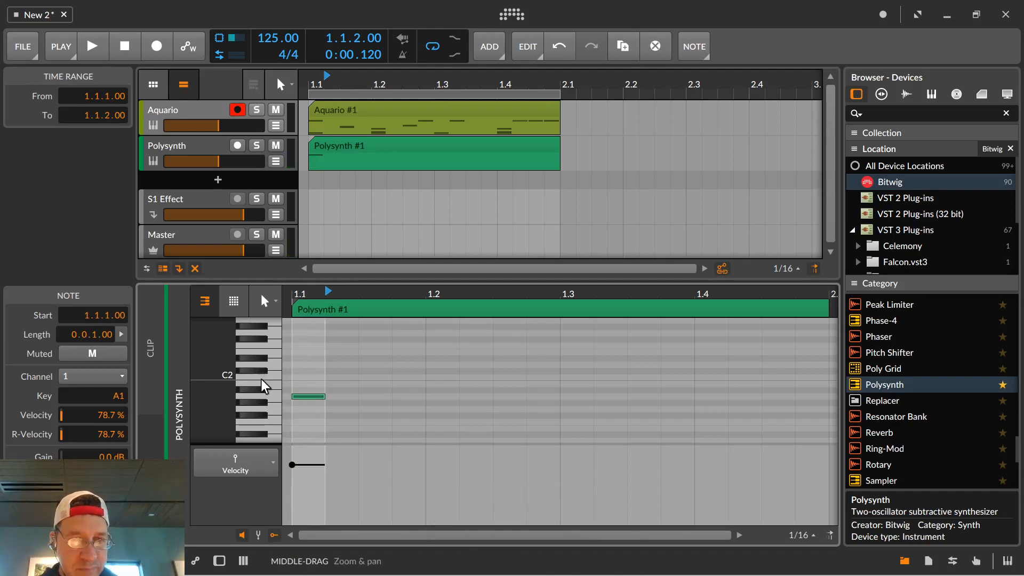
pyautogui.moveTo(224, 371); pyautogui.dragTo(263, 331)
pyautogui.moveTo(362, 281); pyautogui.dragTo(361, 181)
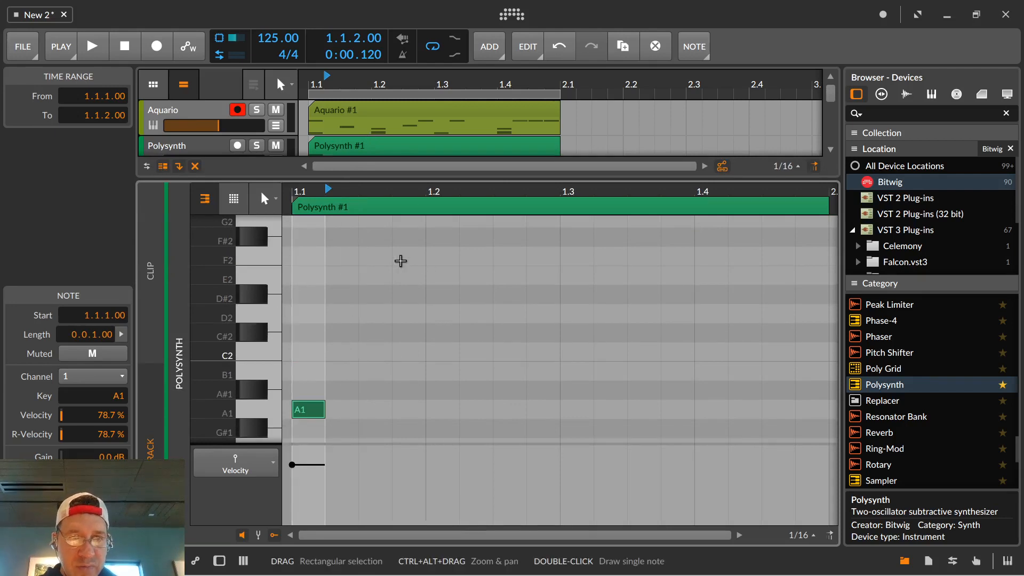
# Add an E2 note at 1.2.1 and an A2 note at 1.2.3 in the Polysynth clip.
pyautogui.scroll(2, 443, 263)
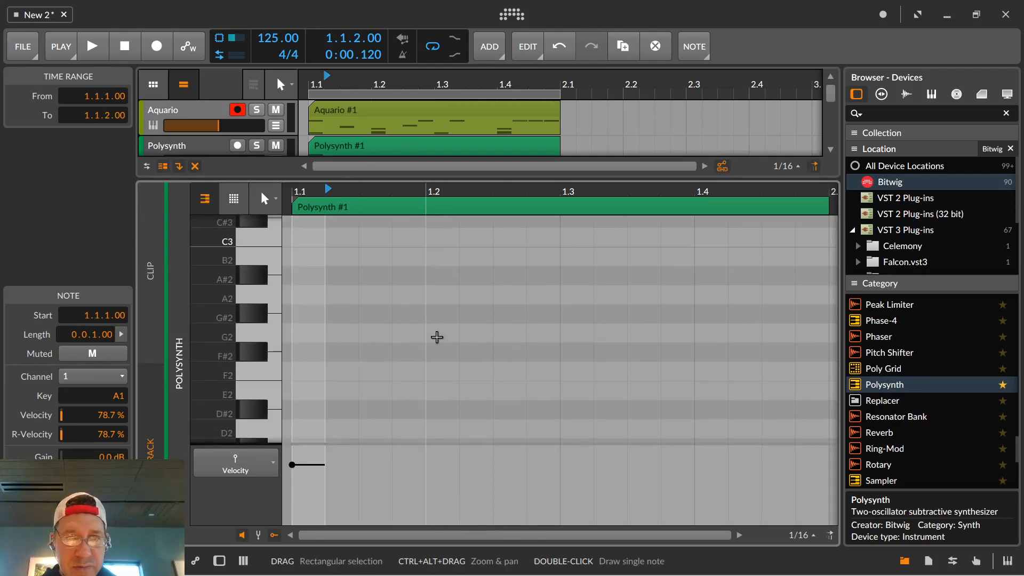
pyautogui.scroll(-2, 436, 337)
pyautogui.doubleClick(448, 279)
pyautogui.scroll(2, 539, 280)
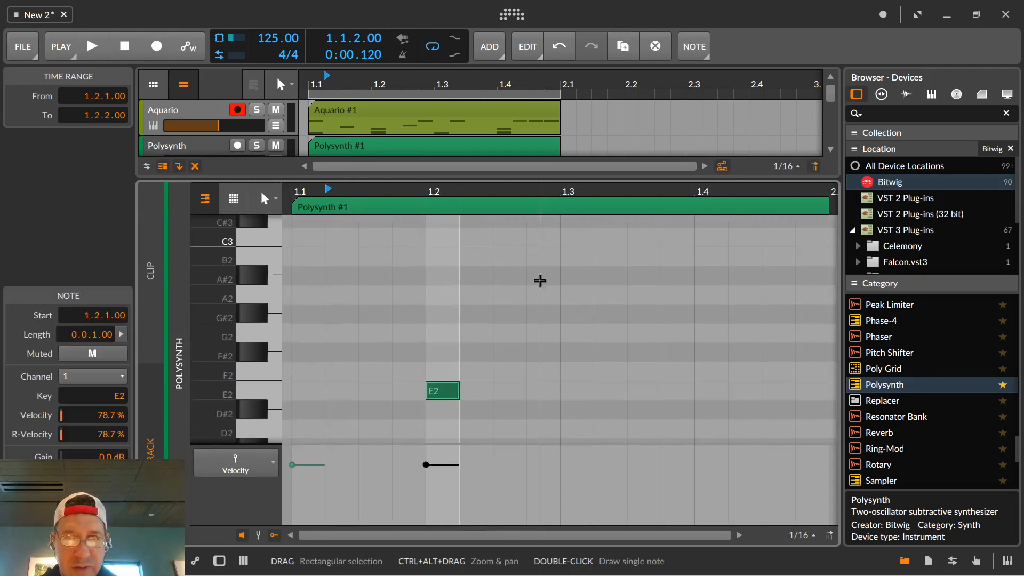
pyautogui.doubleClick(522, 292)
pyautogui.scroll(-4, 584, 342)
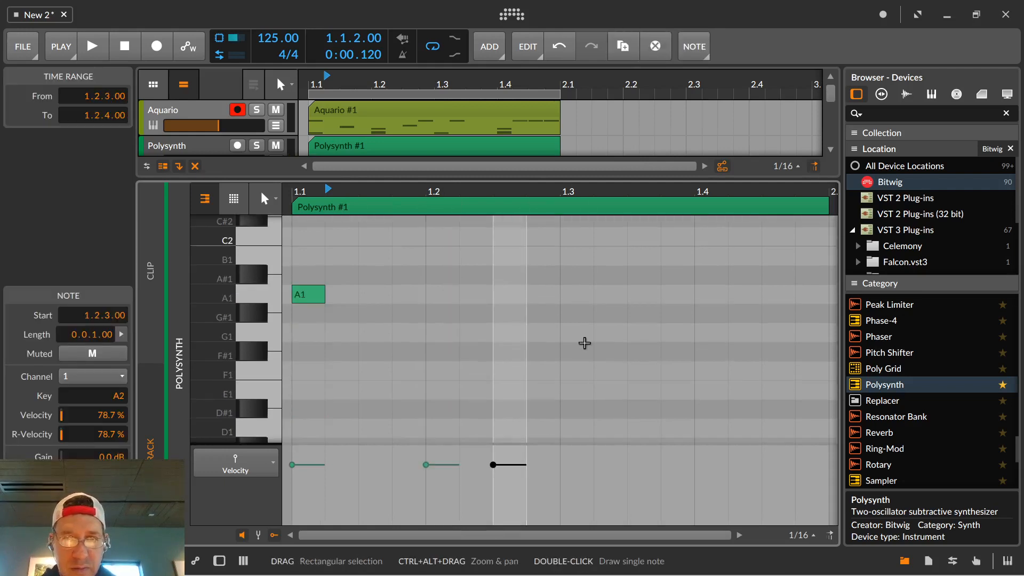
# Add A1 notes at 1.3.1 and 1.3.4 and G1 notes at 1.4.2 and 1.4.3 in the Polysynth clip.
pyautogui.doubleClick(573, 294)
pyautogui.doubleClick(664, 293)
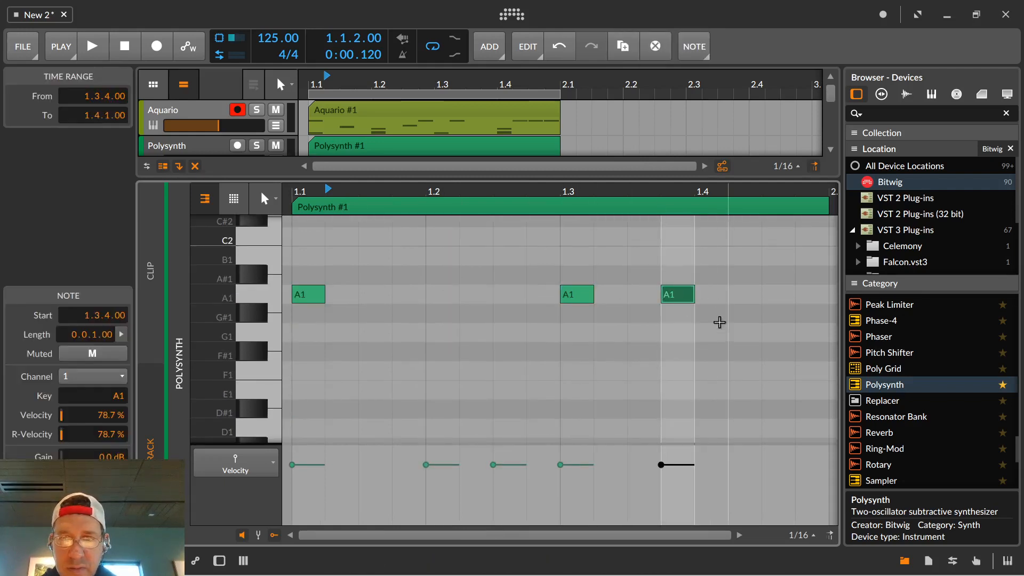
pyautogui.click(730, 340)
pyautogui.doubleClick(730, 340)
pyautogui.doubleClick(774, 340)
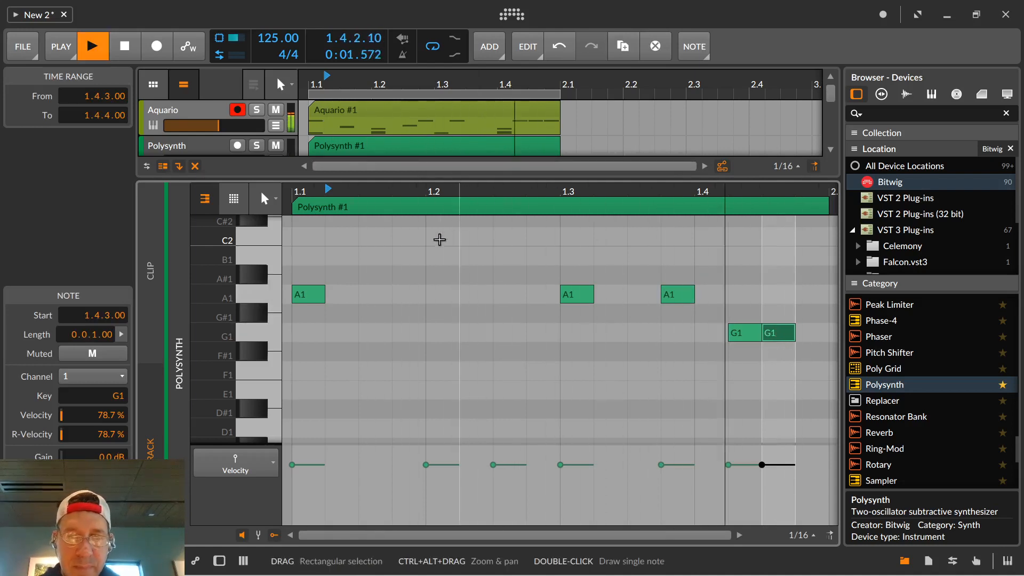
# Add an E2 note at 1.1.2 of the Polysynth clip.
pyautogui.scroll(3, 442, 250)
pyautogui.doubleClick(441, 276)
pyautogui.scroll(3, 459, 287)
pyautogui.scroll(-4, 427, 329)
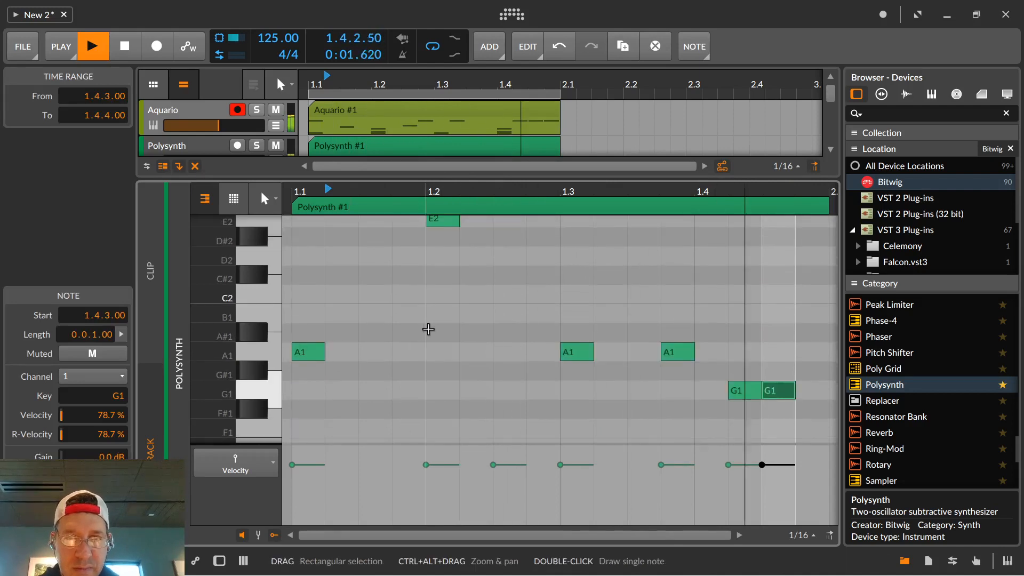
pyautogui.scroll(3, 432, 323)
pyautogui.scroll(-3, 360, 320)
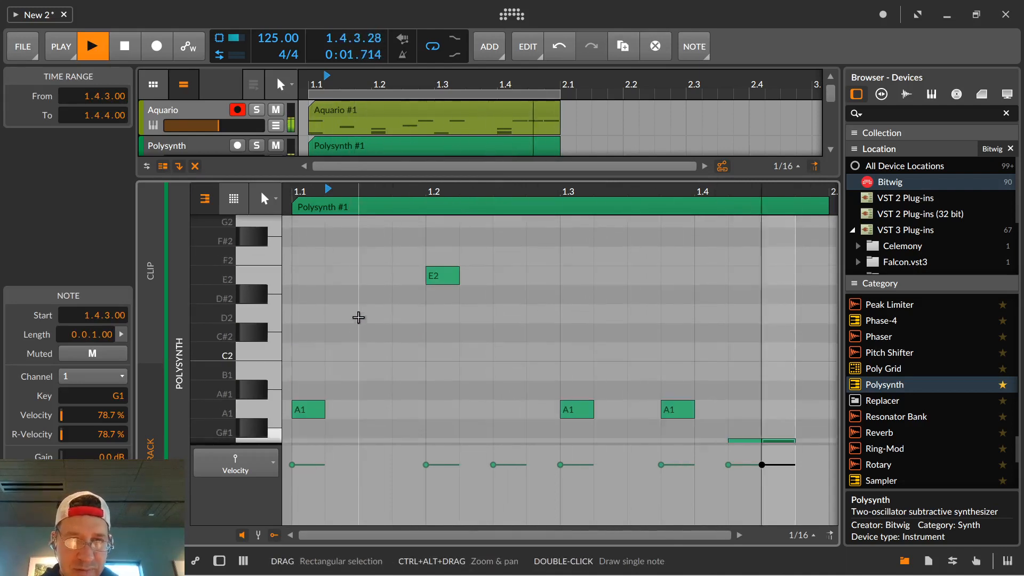
pyautogui.doubleClick(336, 275)
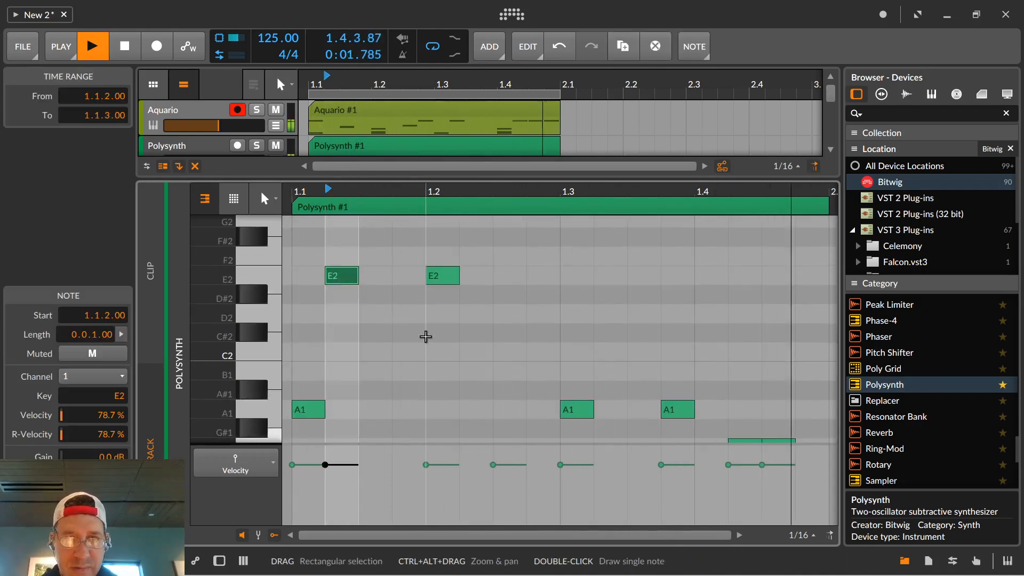
# Move the E2 note at 1.2.1 to A1 at 1.1.4.
pyautogui.scroll(3, 436, 283)
pyautogui.scroll(-3, 437, 293)
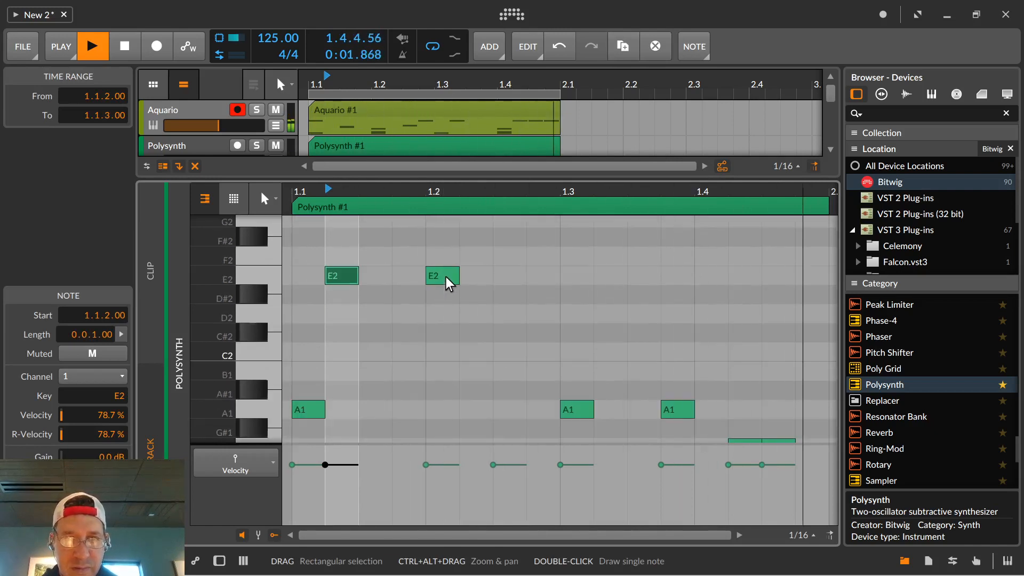
pyautogui.moveTo(446, 277); pyautogui.dragTo(415, 409)
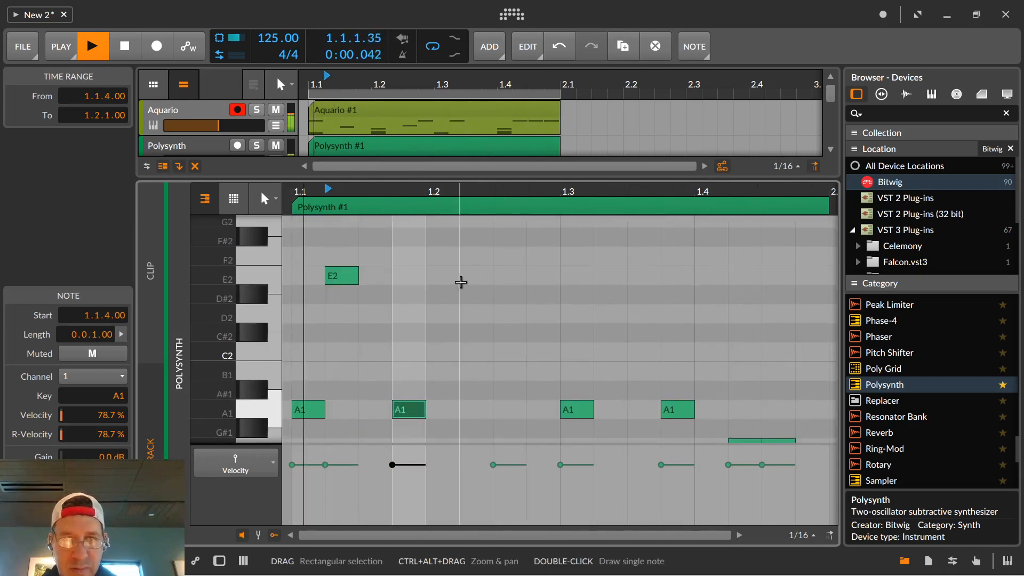
pyautogui.scroll(6, 511, 340)
pyautogui.scroll(-9, 478, 320)
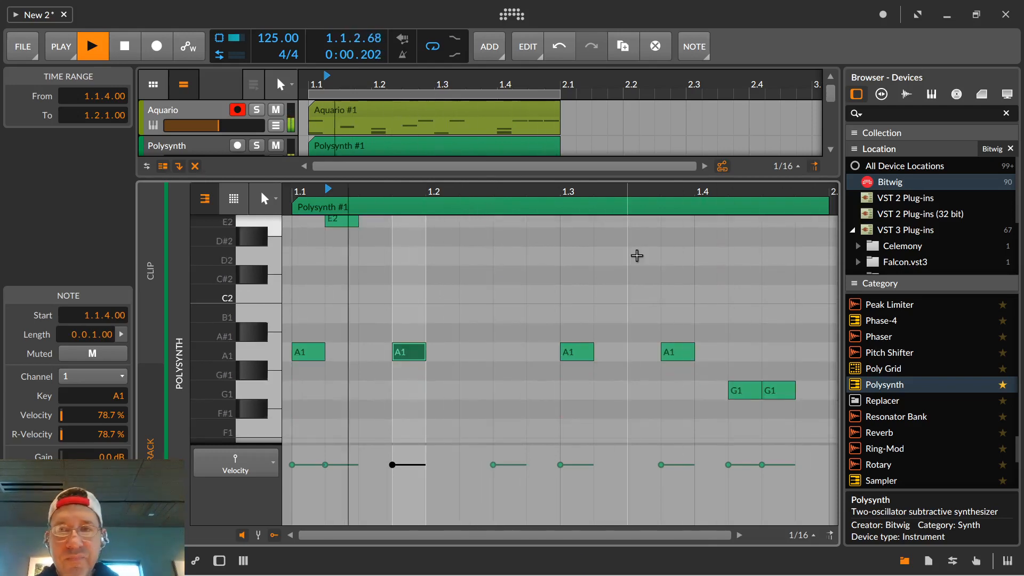
# Open the Polysynth track's device and load the Bass category preset Acido.
pyautogui.doubleClick(206, 142)
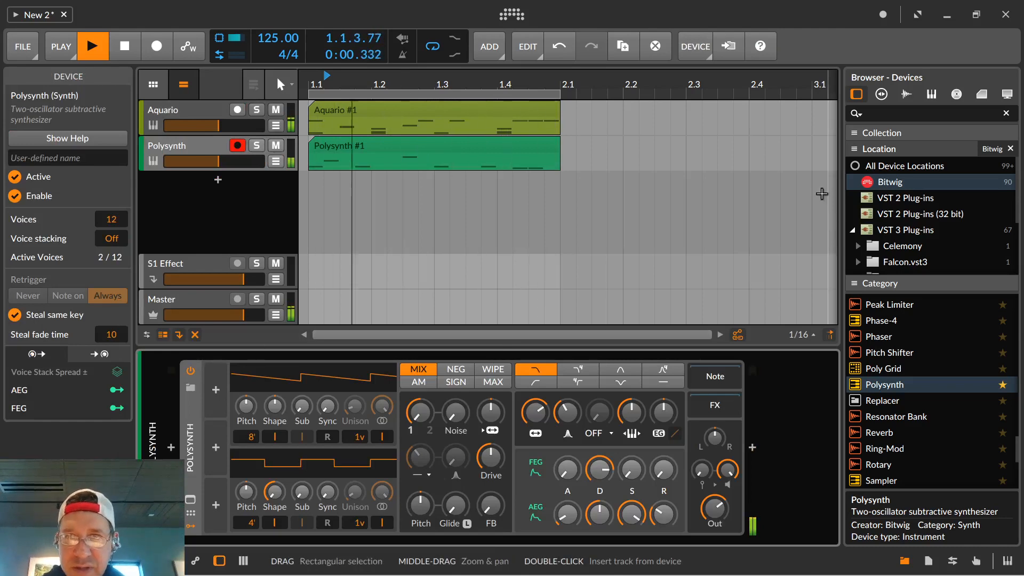
pyautogui.click(190, 386)
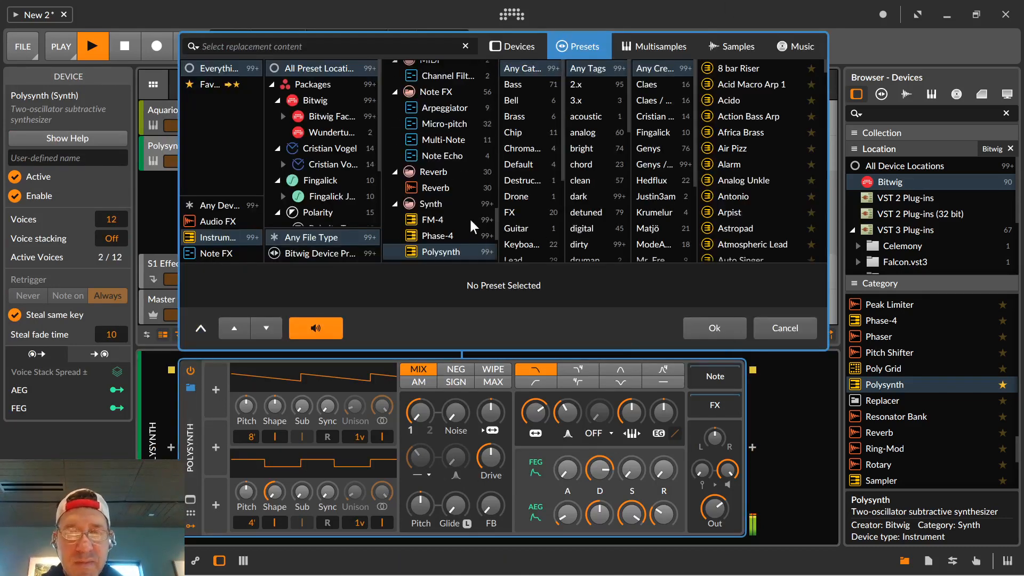
pyautogui.click(512, 85)
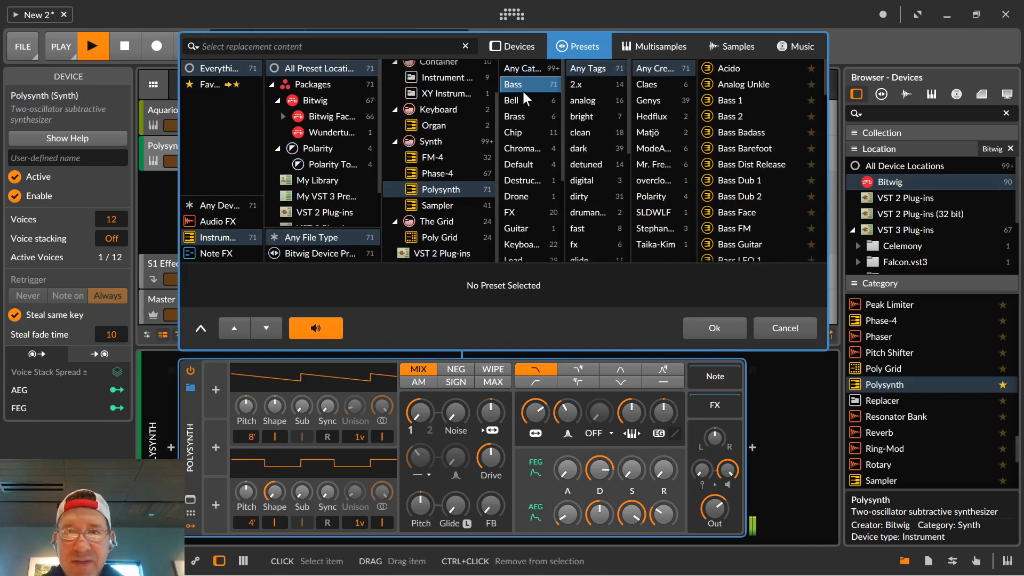
pyautogui.click(725, 69)
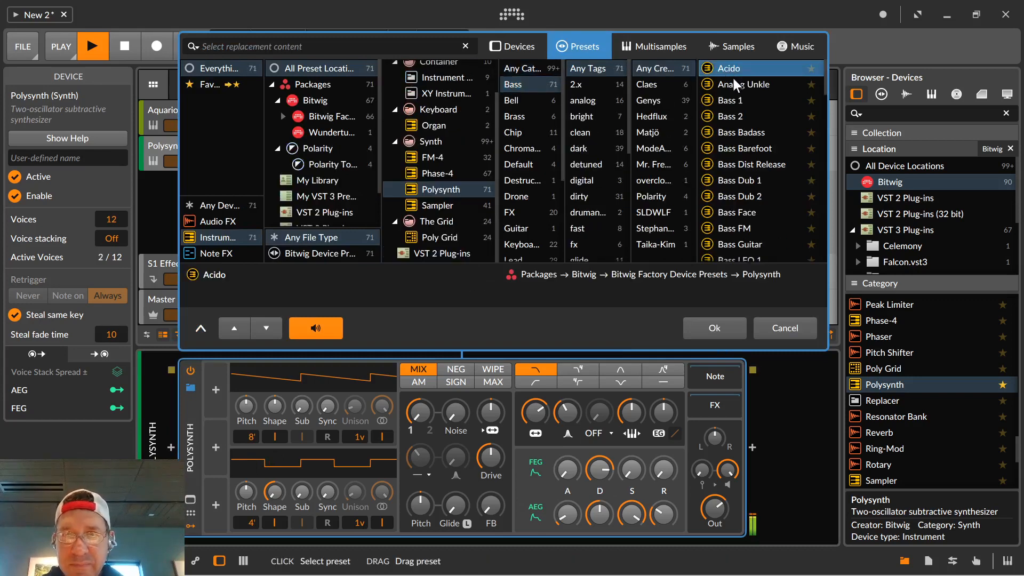
pyautogui.press('Return')
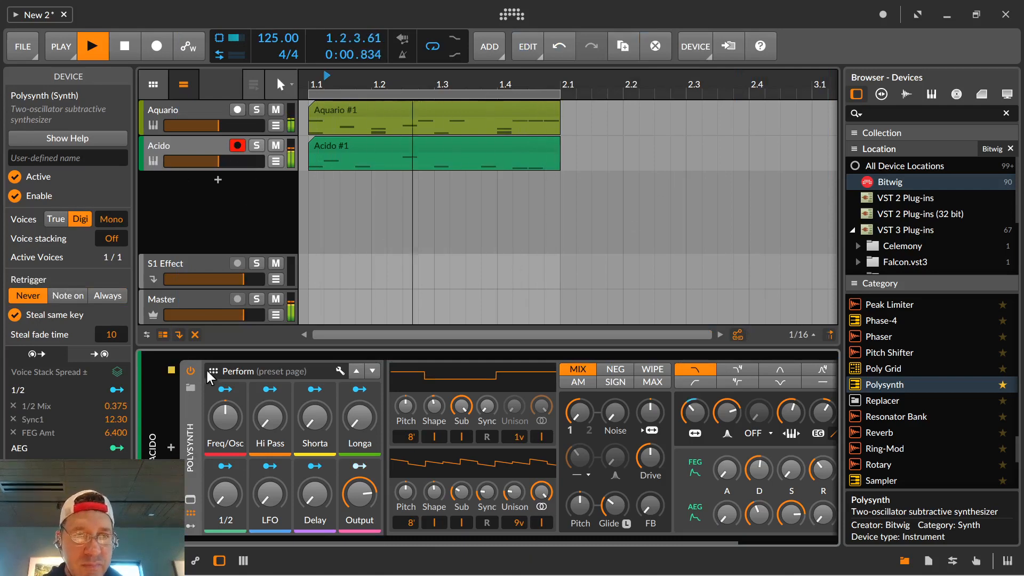
# Audition the Analog Unkle preset, load the Bass 1 preset on the bass track's Polysynth, and stop playback.
pyautogui.click(190, 388)
pyautogui.click(735, 85)
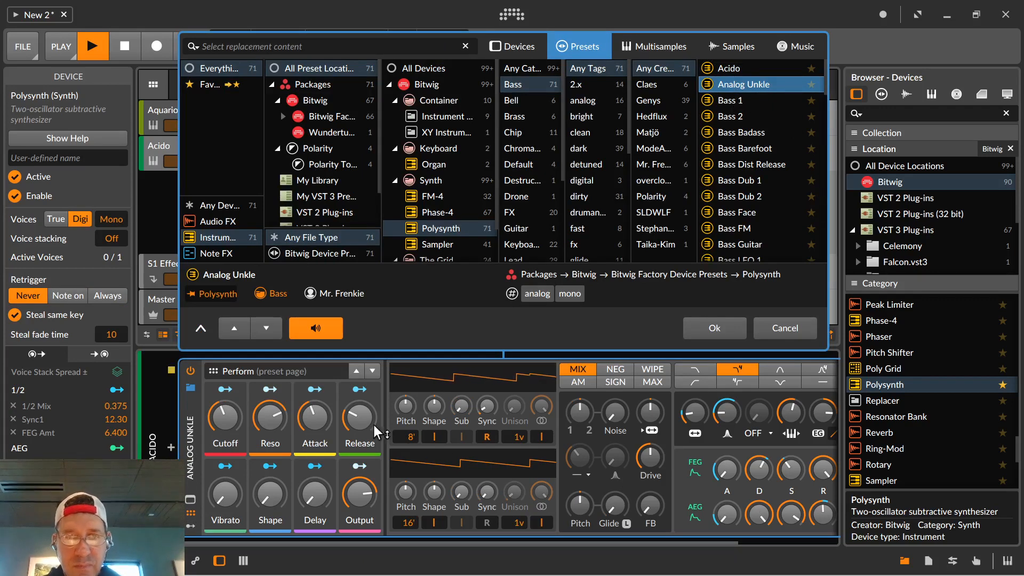
pyautogui.moveTo(377, 431); pyautogui.dragTo(377, 454)
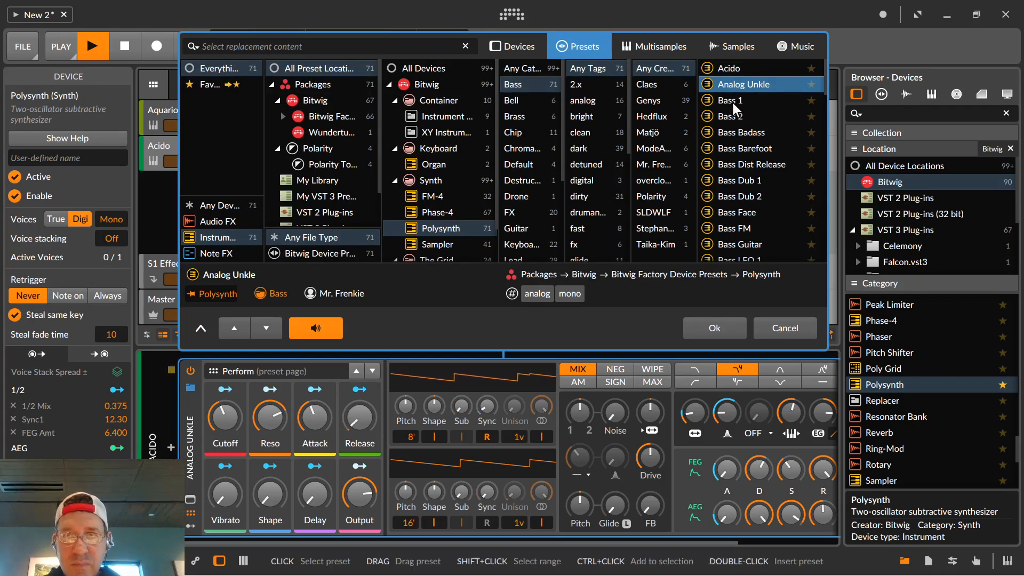
pyautogui.press('Down')
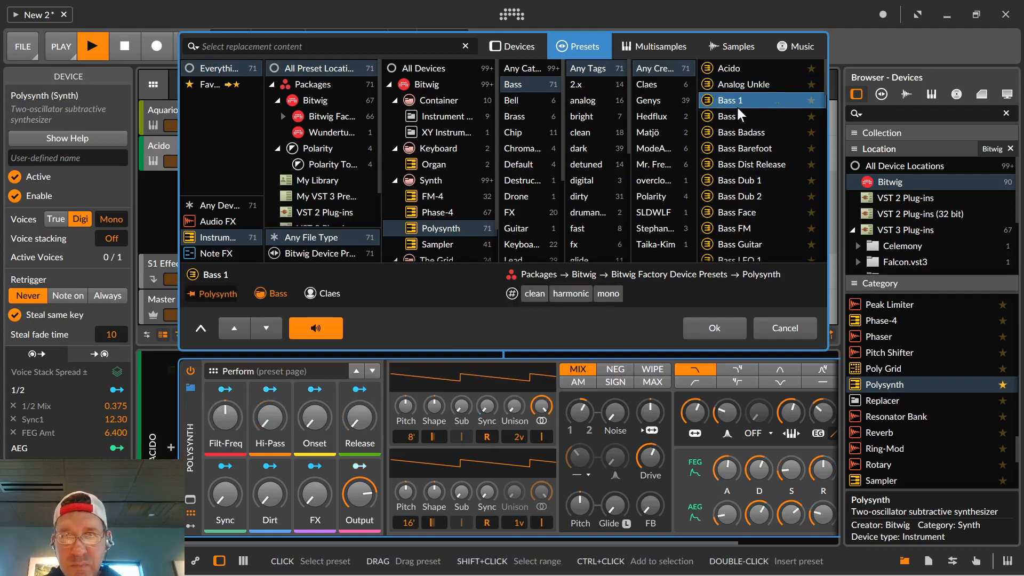
pyautogui.click(688, 322)
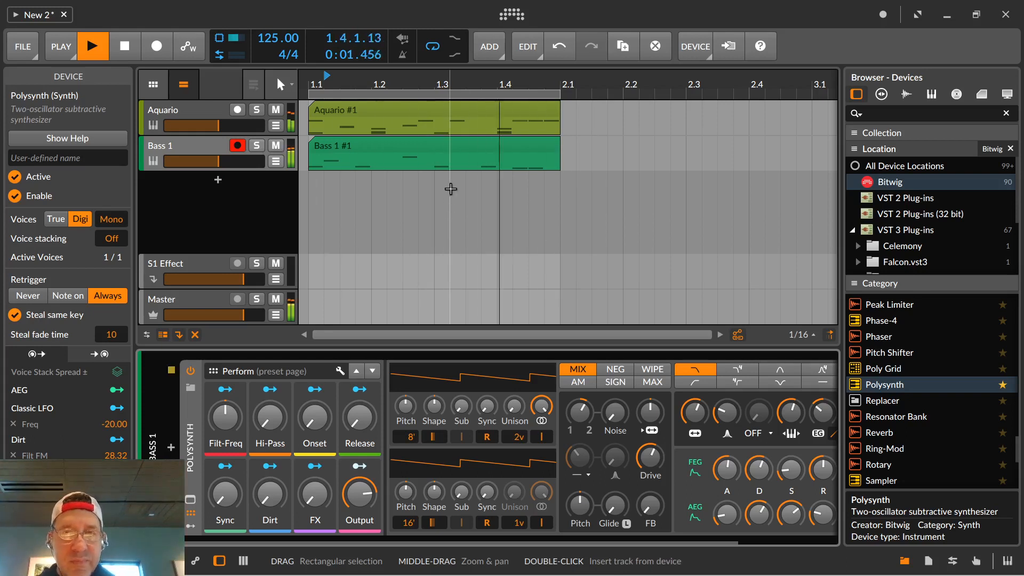
pyautogui.press('space')
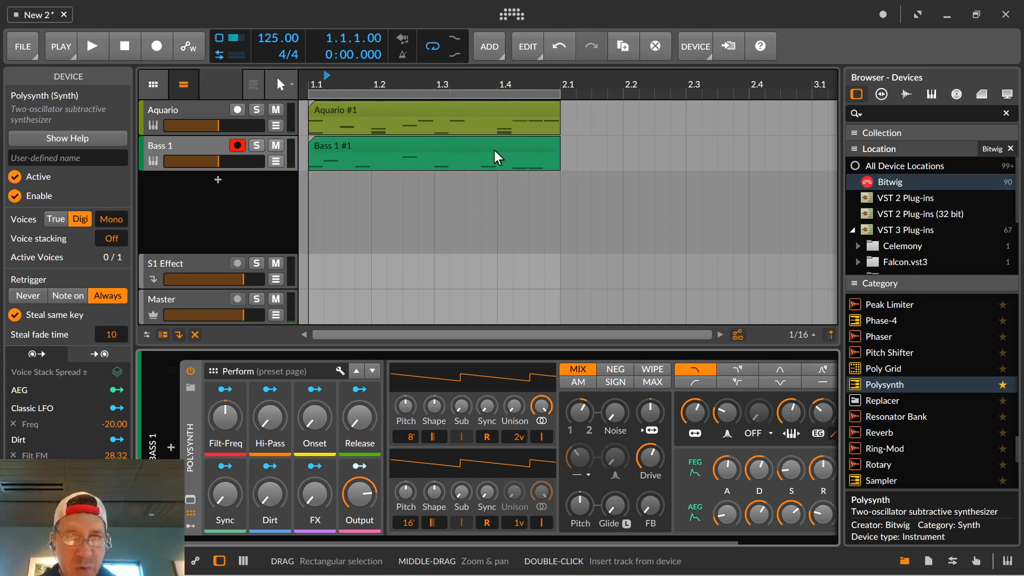
# Duplicate the Aquario and Bass 1 clips four times along the timeline and set the loop region length to 4 bars.
pyautogui.click(550, 160)
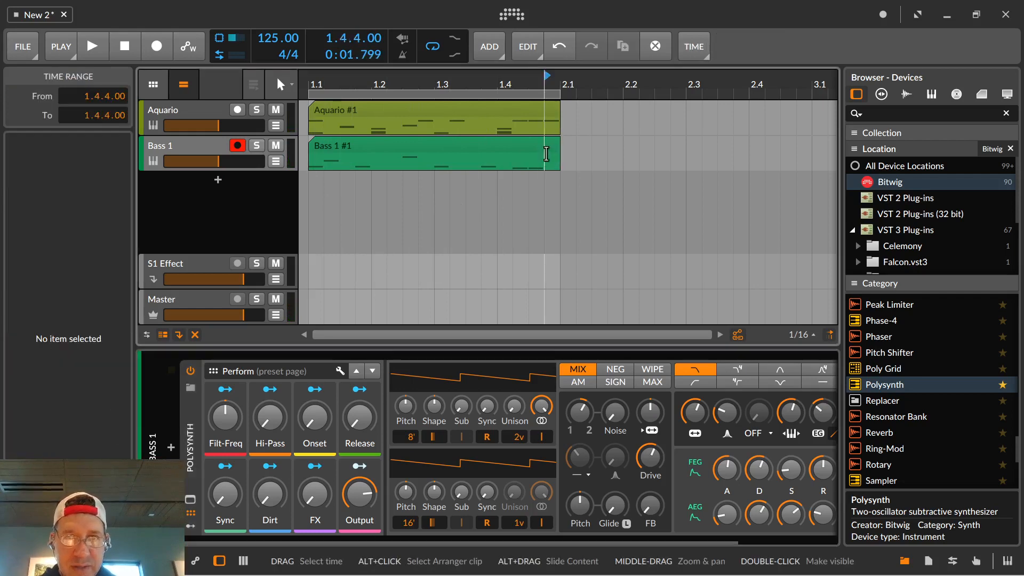
pyautogui.click(546, 146)
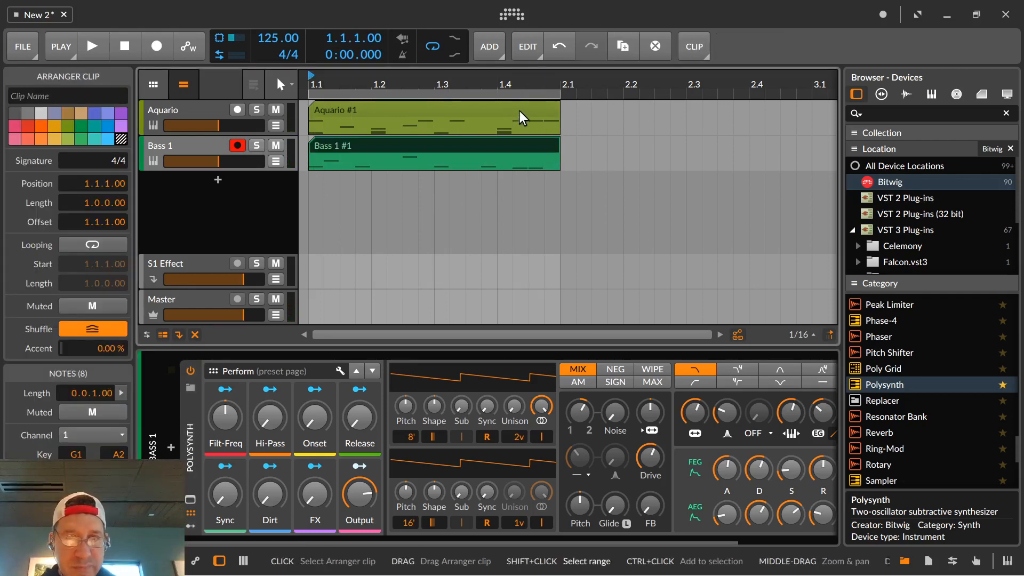
pyautogui.keyDown('ctrl'); pyautogui.click(520, 110); pyautogui.keyUp('ctrl')
pyautogui.hotkey('ctrl', 'd')
pyautogui.hotkey('ctrl', 'd')
pyautogui.hotkey('ctrl', 'd')
pyautogui.hotkey('ctrl', 'd')
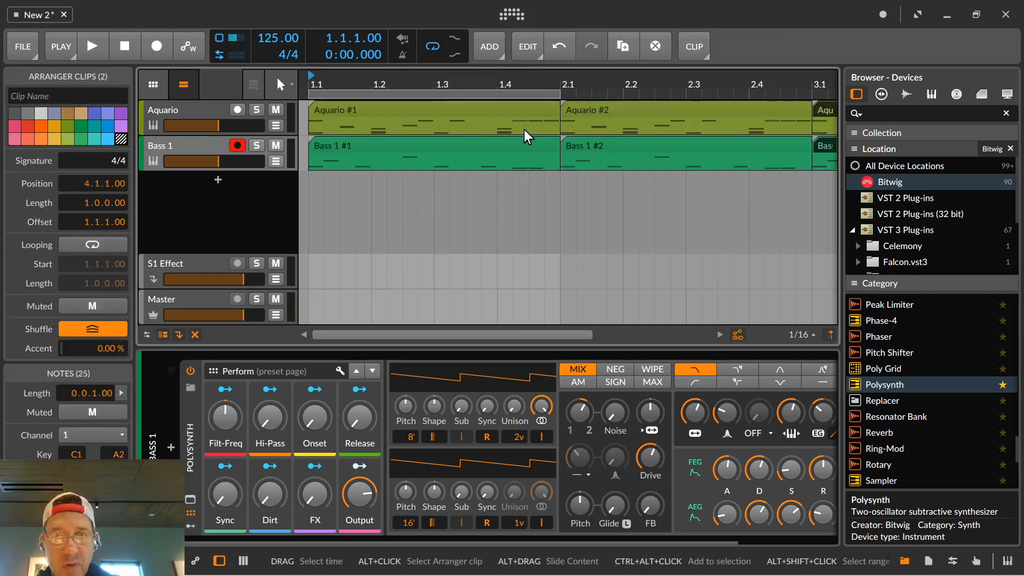
pyautogui.moveTo(591, 78); pyautogui.dragTo(703, 100)
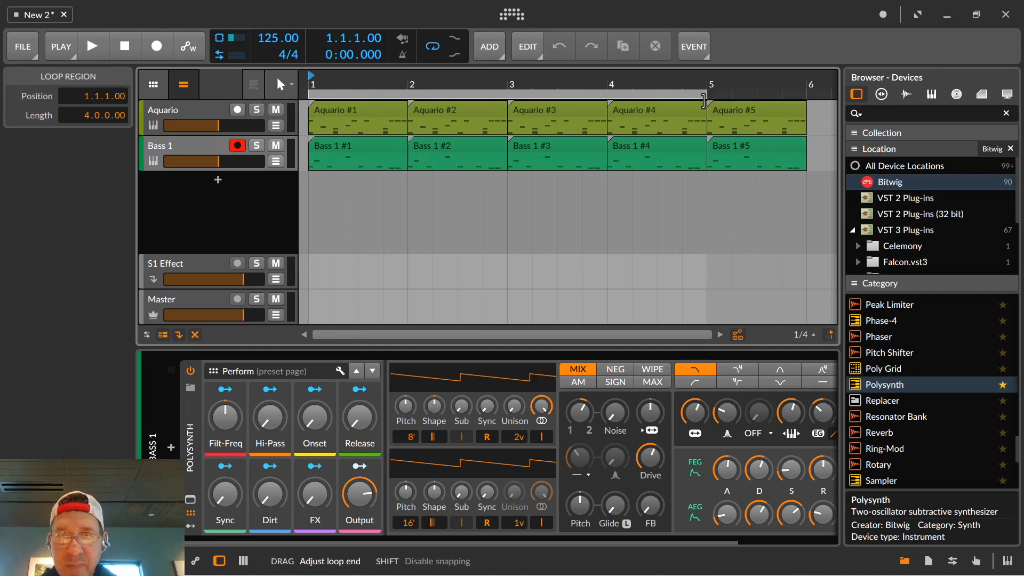
pyautogui.doubleClick(216, 180)
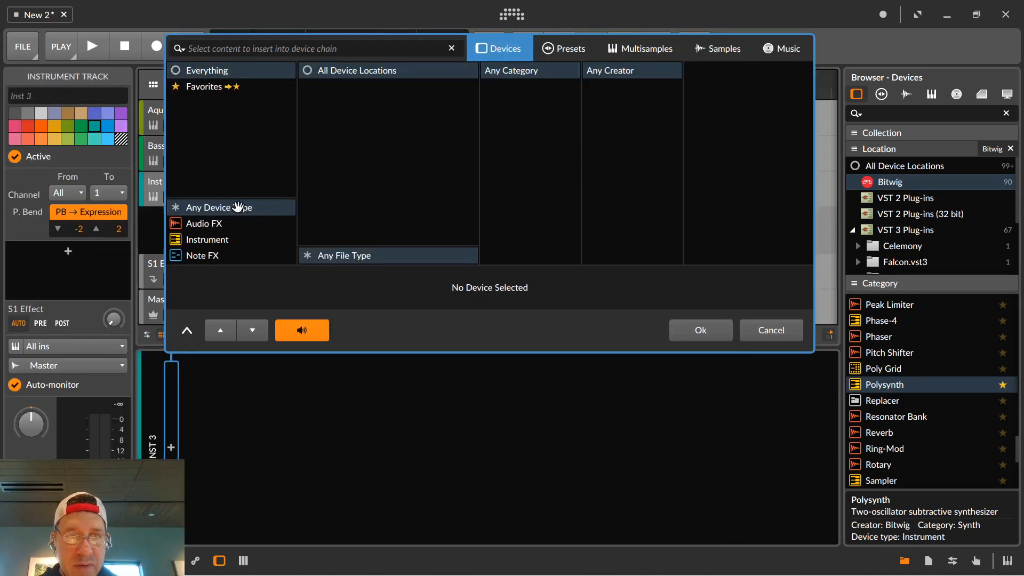
pyautogui.scroll(-10, 745, 200)
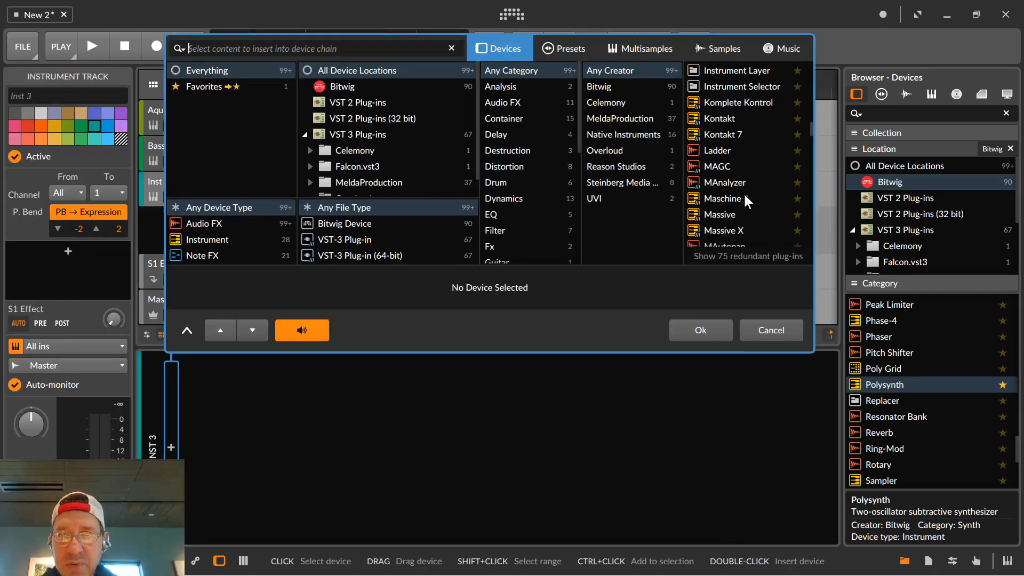
pyautogui.scroll(-3, 745, 202)
pyautogui.scroll(15, 698, 160)
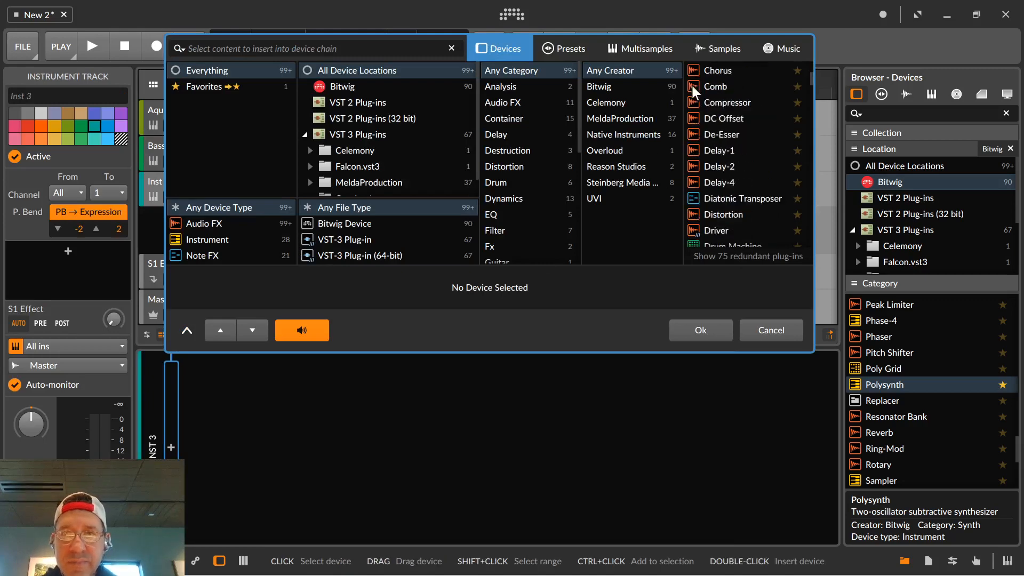
pyautogui.click(771, 330)
# Add a new Polysynth track below Bass 1, create a one-bar clip at bar 1, and open it for note editing.
pyautogui.scroll(-2, 901, 365)
pyautogui.scroll(2, 901, 365)
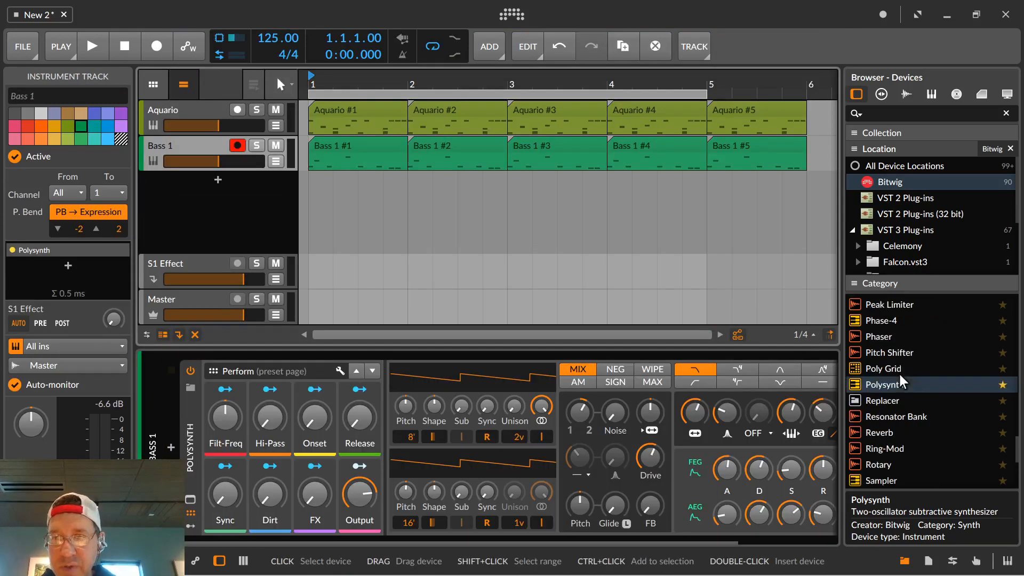
pyautogui.moveTo(885, 380); pyautogui.dragTo(286, 179)
pyautogui.doubleClick(314, 187)
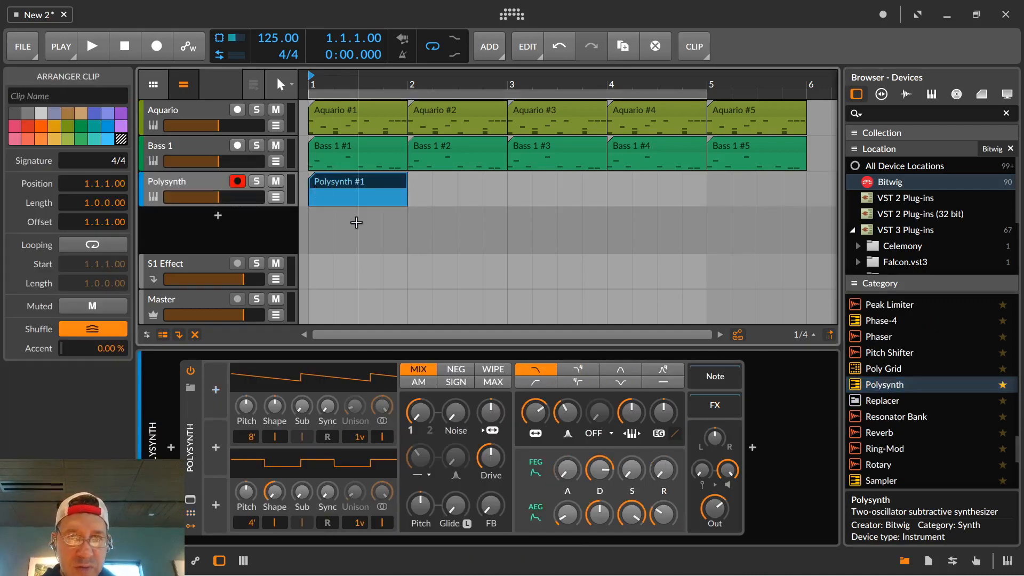
pyautogui.click(353, 202)
pyautogui.doubleClick(354, 187)
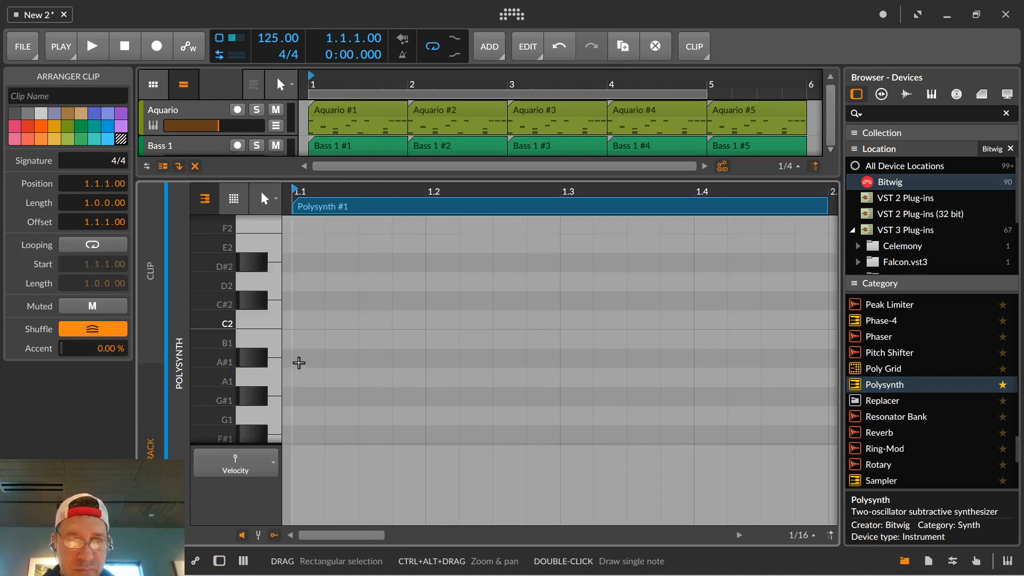
# Add an A2, C3 and E3 chord at 1.1.1 of the new Polysynth clip and lengthen it to 1.4.1.
pyautogui.scroll(3, 276, 315)
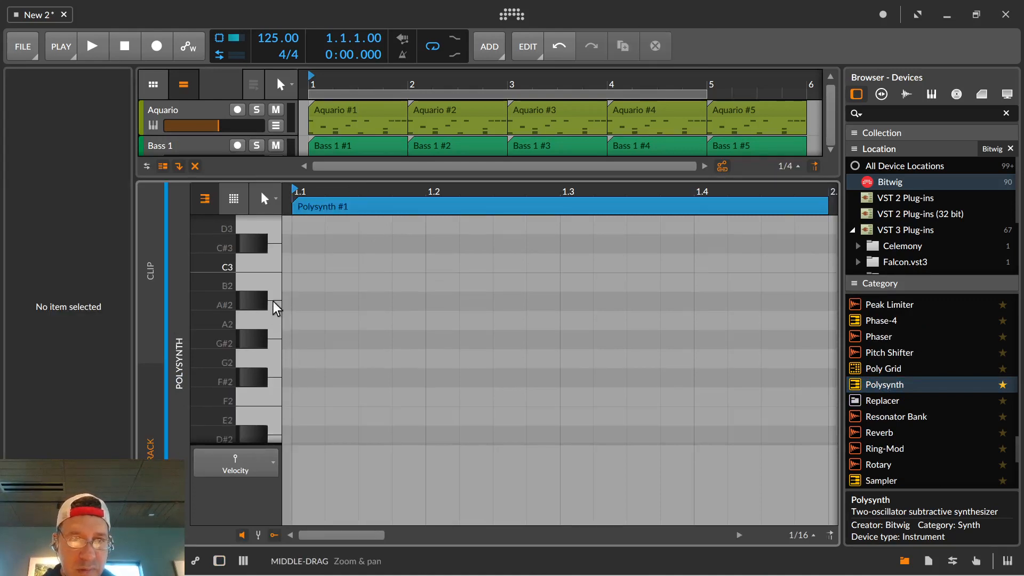
pyautogui.doubleClick(300, 323)
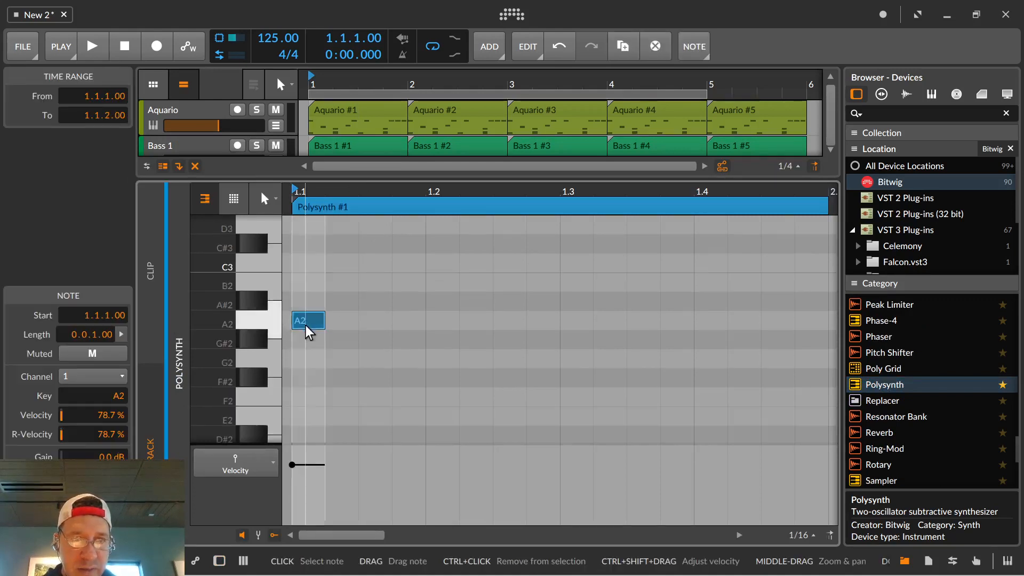
pyautogui.doubleClick(302, 269)
pyautogui.scroll(2, 328, 260)
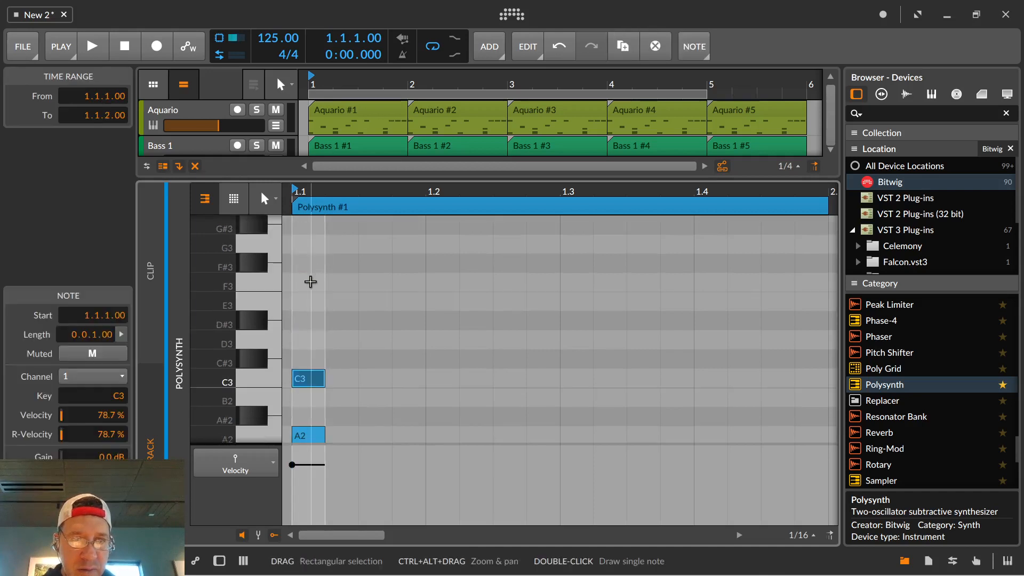
pyautogui.doubleClick(306, 302)
pyautogui.moveTo(300, 263); pyautogui.dragTo(372, 434)
pyautogui.moveTo(324, 302)
pyautogui.mouseDown()
pyautogui.moveTo(548, 336)
pyautogui.moveTo(679, 320)
pyautogui.moveTo(704, 288)
pyautogui.mouseUp()
# Add an F3, C3 and A2 chord at 1.4.1 of the Polysynth clip.
pyautogui.doubleClick(709, 302)
pyautogui.scroll(-1, 699, 311)
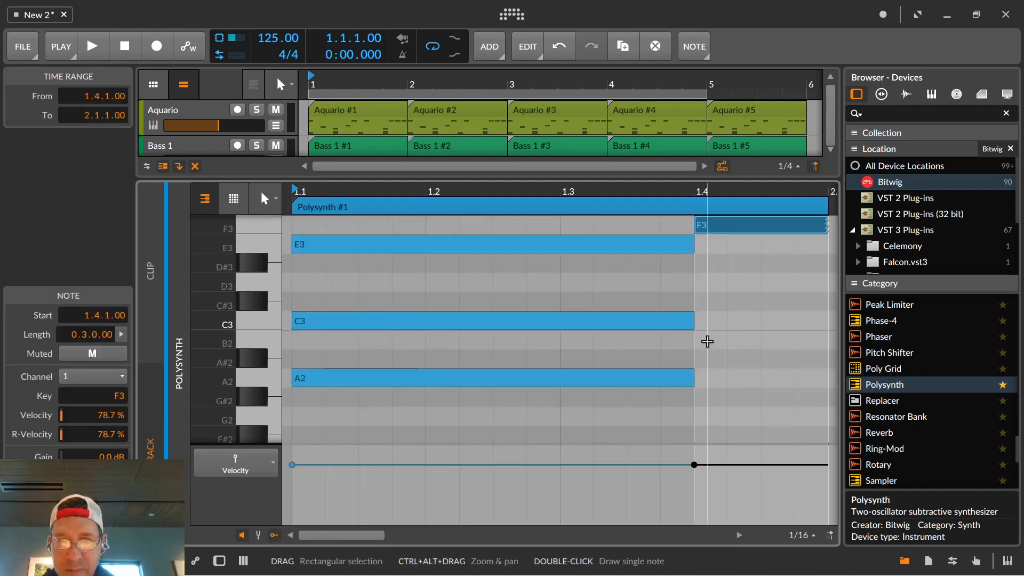
pyautogui.click(708, 326)
pyautogui.doubleClick(707, 326)
pyautogui.doubleClick(722, 381)
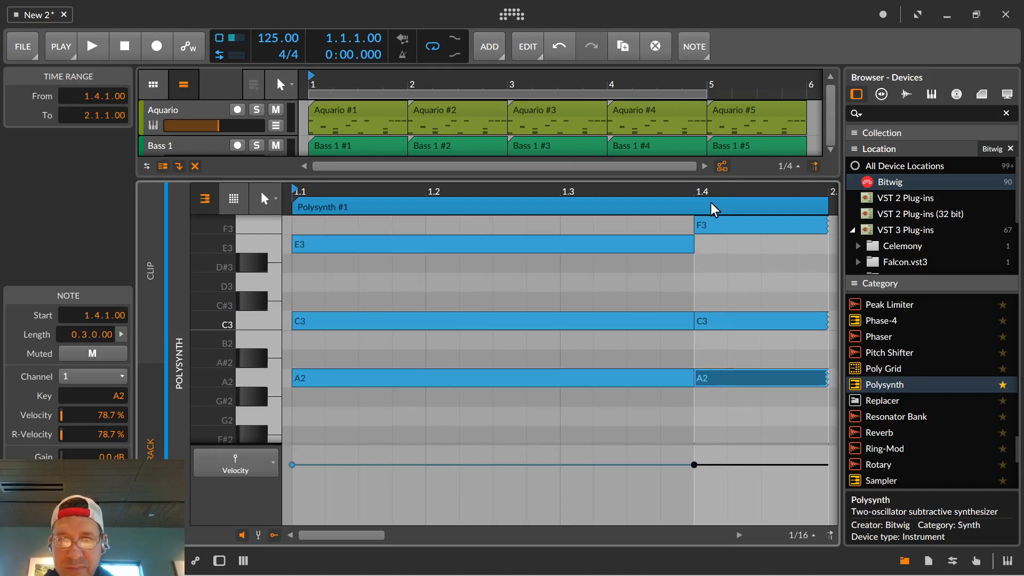
# Add a D3, B2 and G2 chord at 2.1.1 of the Polysynth track and shorten it to end at 2.3.1.
pyautogui.moveTo(695, 191)
pyautogui.mouseDown()
pyautogui.moveTo(666, 190)
pyautogui.moveTo(613, 155)
pyautogui.moveTo(523, 274)
pyautogui.mouseUp()
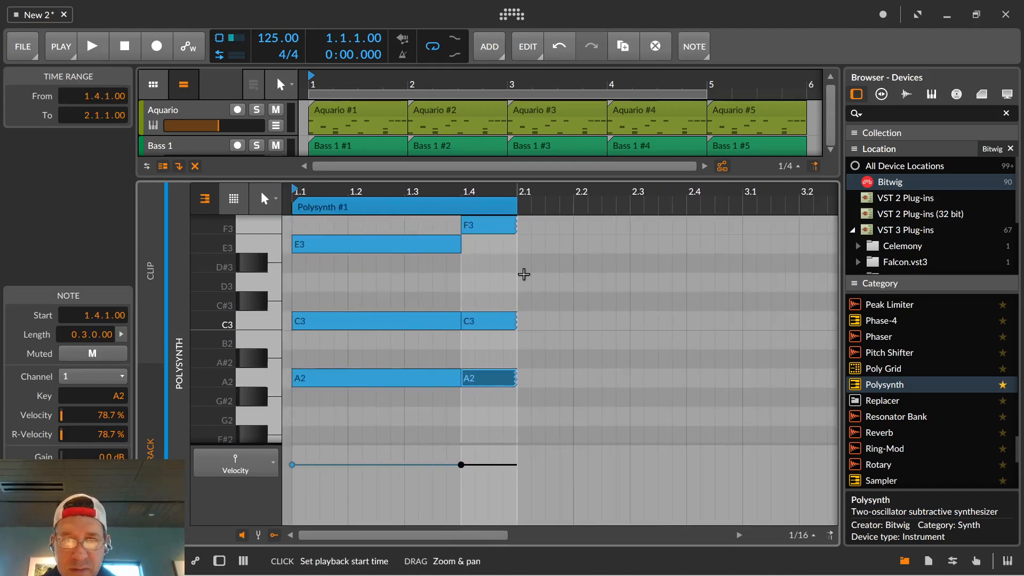
pyautogui.doubleClick(523, 281)
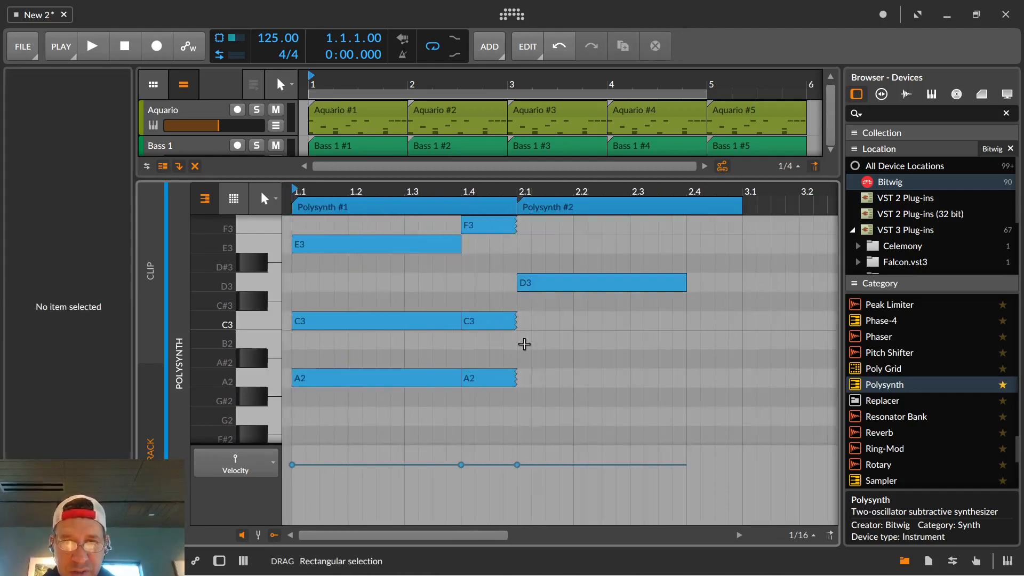
pyautogui.doubleClick(524, 341)
pyautogui.doubleClick(522, 416)
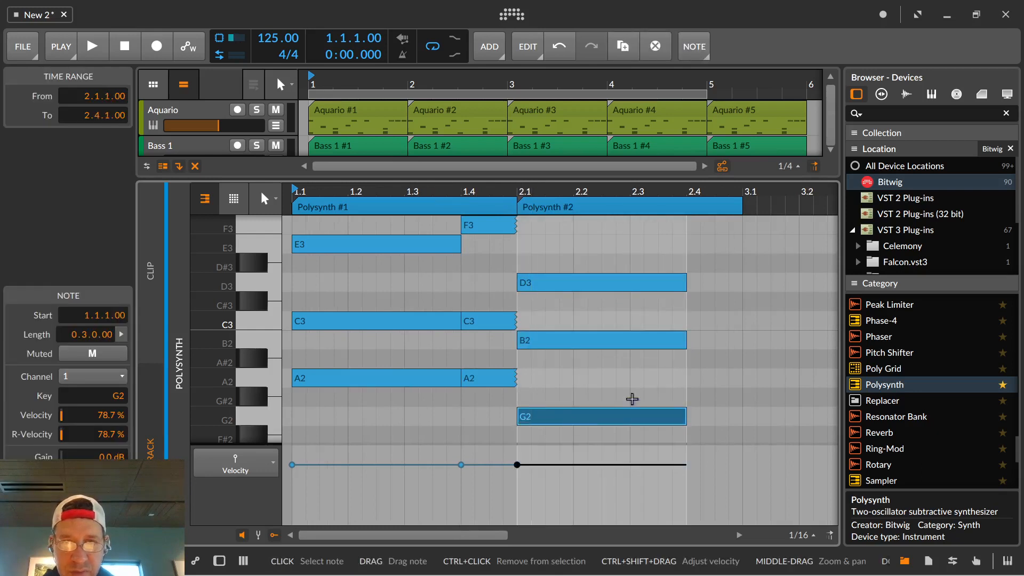
pyautogui.moveTo(710, 420); pyautogui.dragTo(630, 281)
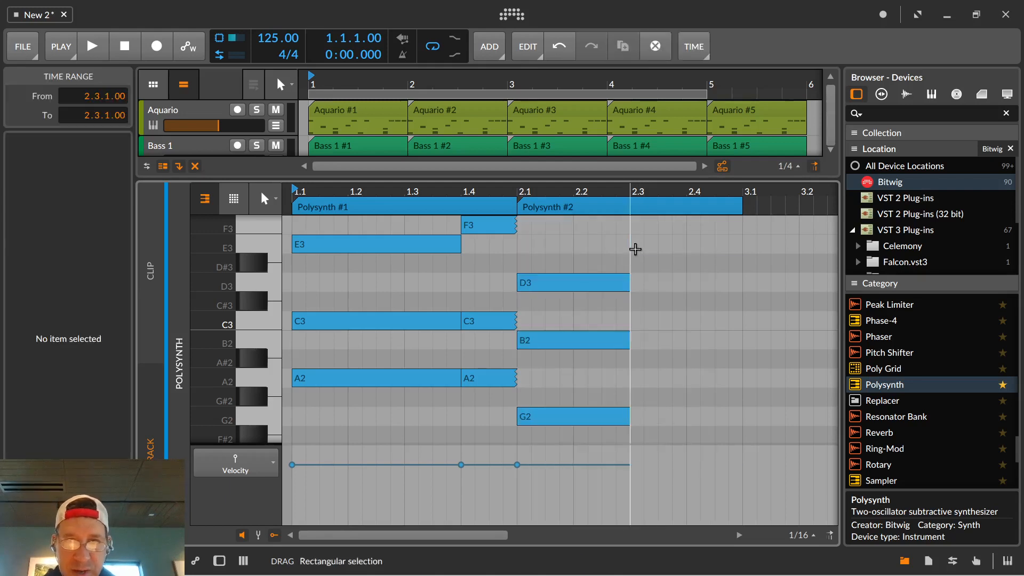
# Add an E3, C3 and G2 chord from 2.3.1 to the end of bar 2.
pyautogui.doubleClick(635, 249)
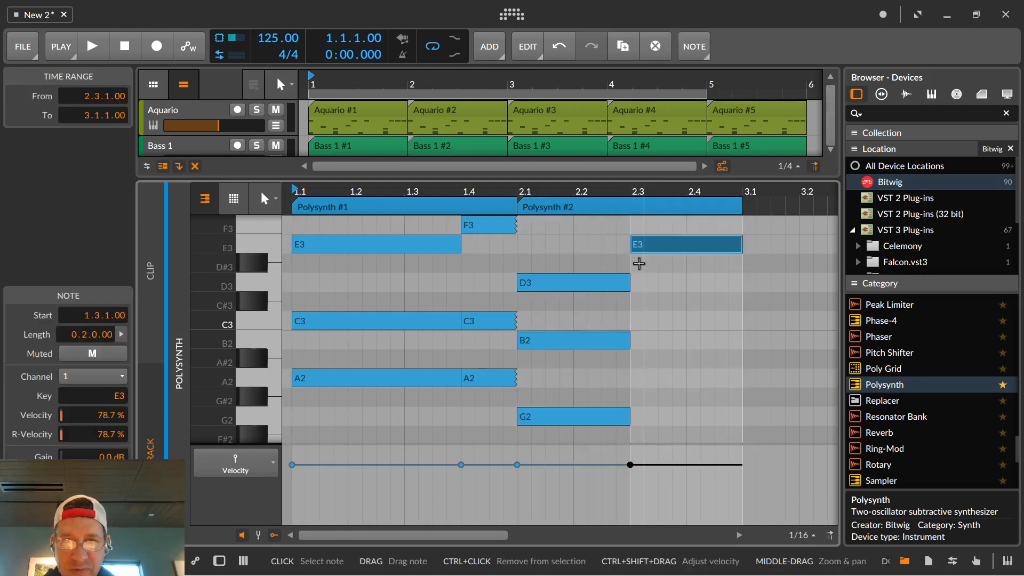
pyautogui.doubleClick(638, 418)
pyautogui.doubleClick(636, 322)
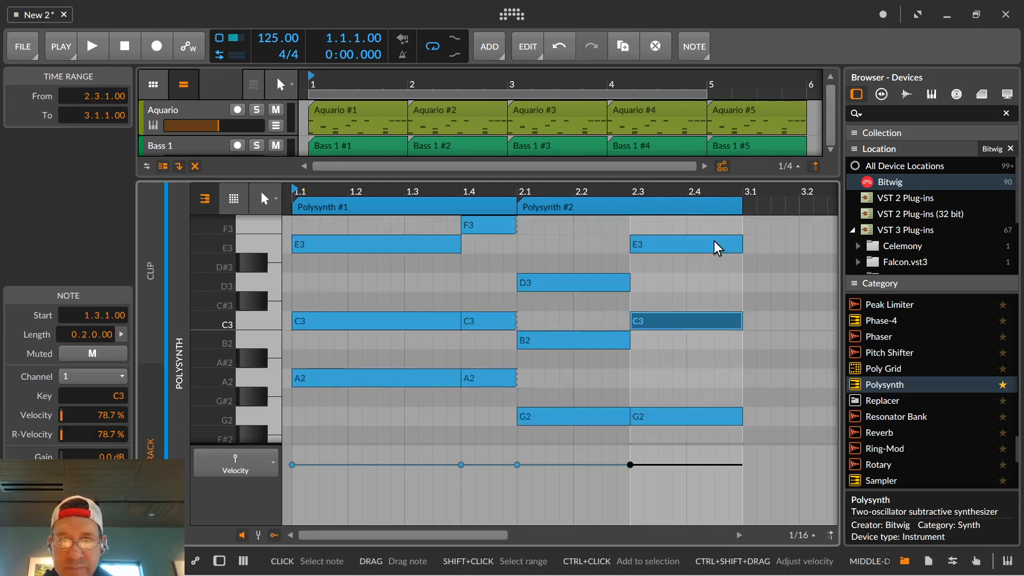
# Add a C3, A2 and F2 chord at 3.1.1 and lengthen it to fill the whole of bar 3.
pyautogui.moveTo(773, 197); pyautogui.dragTo(656, 194)
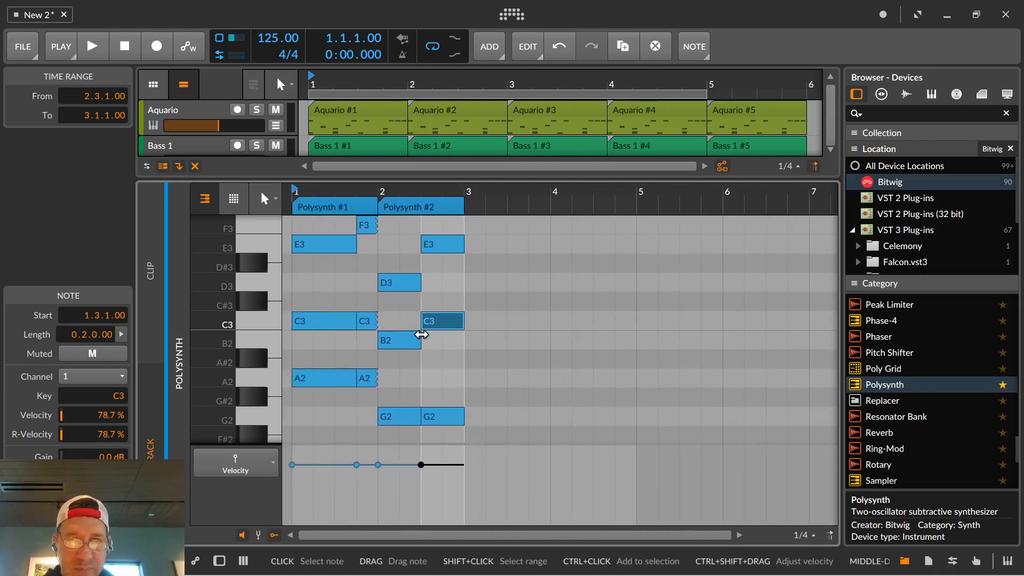
pyautogui.doubleClick(475, 228)
pyautogui.moveTo(476, 229); pyautogui.dragTo(472, 285)
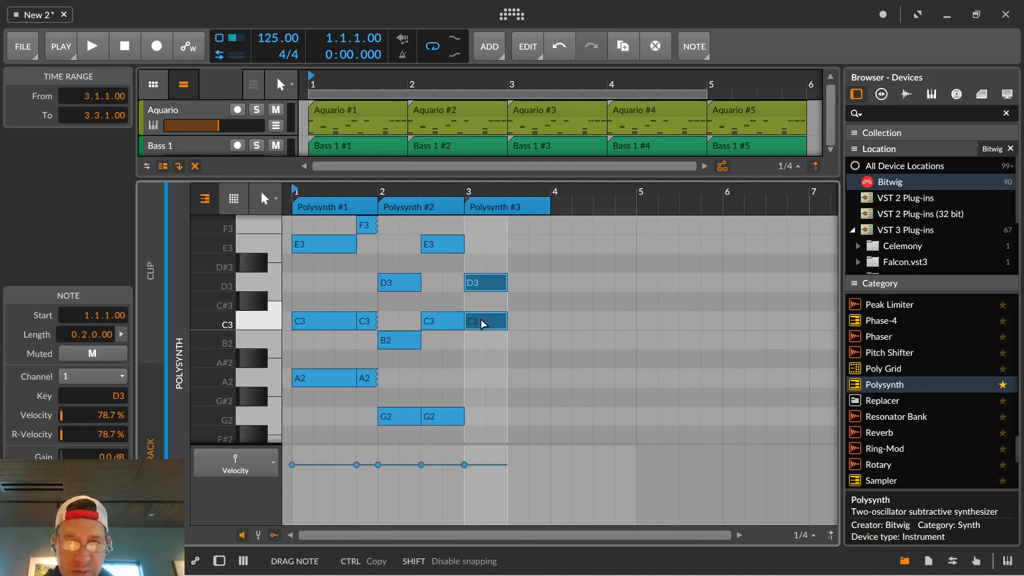
pyautogui.moveTo(480, 320); pyautogui.dragTo(481, 321)
pyautogui.doubleClick(486, 378)
pyautogui.scroll(-1, 490, 368)
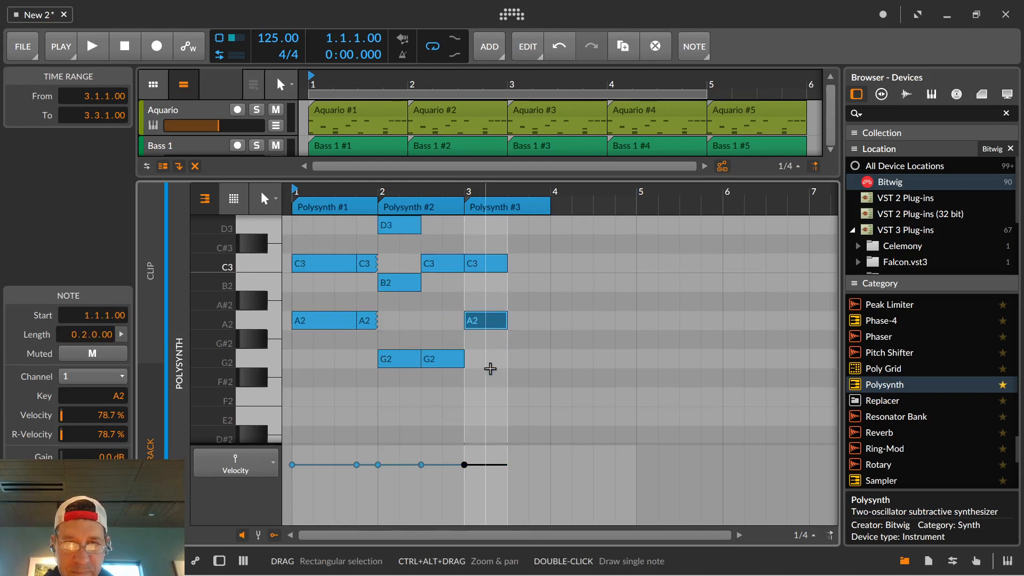
pyautogui.doubleClick(475, 397)
pyautogui.moveTo(533, 421)
pyautogui.mouseDown()
pyautogui.moveTo(469, 267)
pyautogui.moveTo(550, 263)
pyautogui.mouseUp()
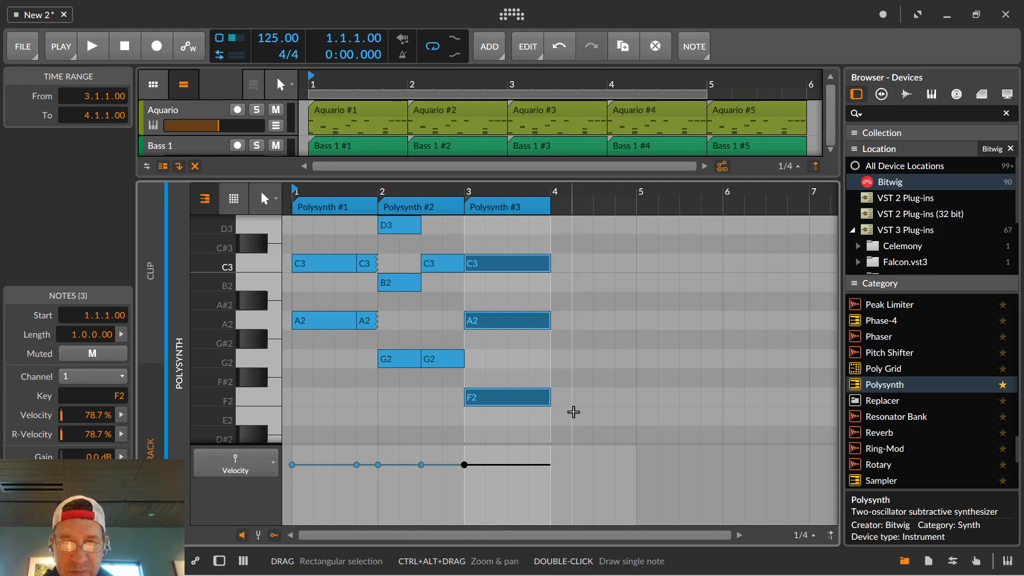
# Duplicate the bar 3 chord into bar 4, raise the copy's C3 to D3, and play back the progression.
pyautogui.hotkey('ctrl', 'd')
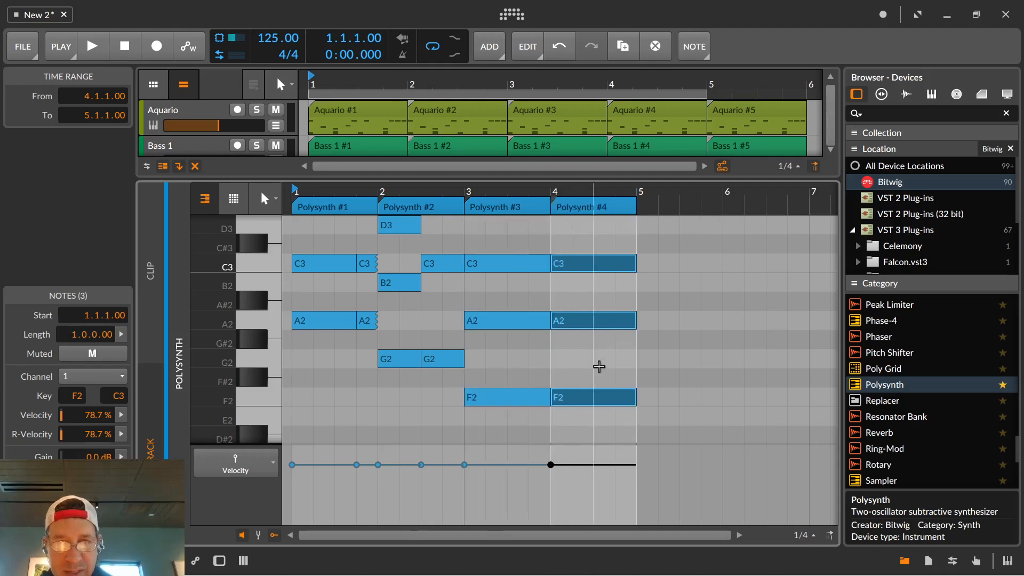
pyautogui.click(574, 266)
pyautogui.moveTo(578, 264); pyautogui.dragTo(571, 235)
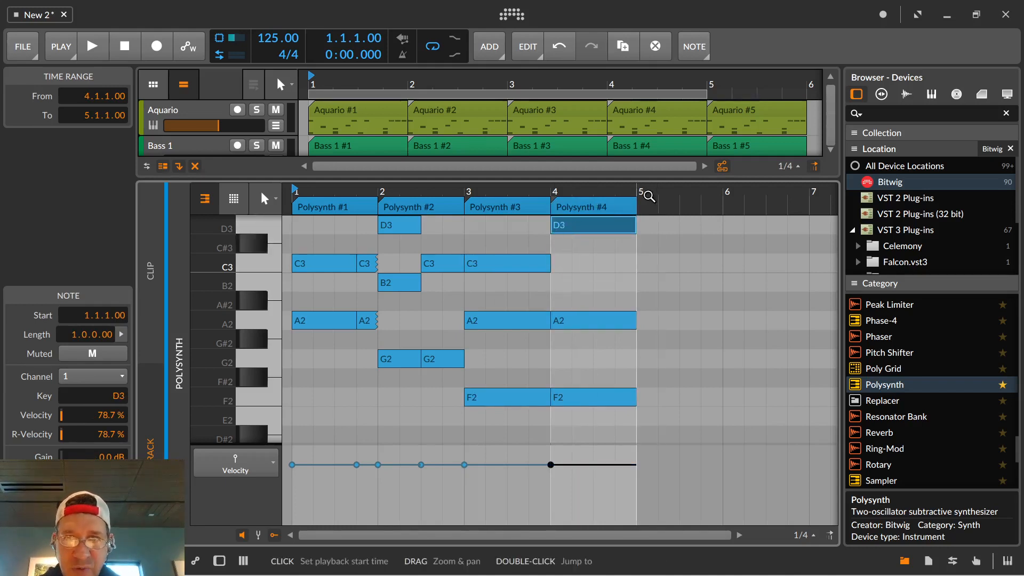
pyautogui.press('space')
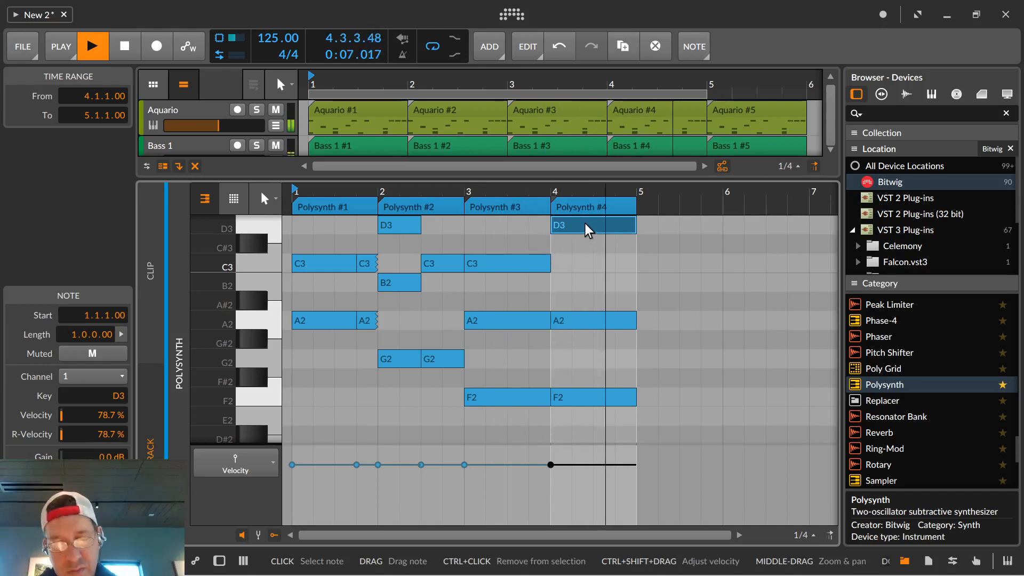
pyautogui.press('space')
# Shorten the bar 4 chord to two beats, duplicate it, and move the copy to 4.3.1.
pyautogui.moveTo(663, 418); pyautogui.dragTo(594, 258)
pyautogui.hotkey('ctrl', 'd')
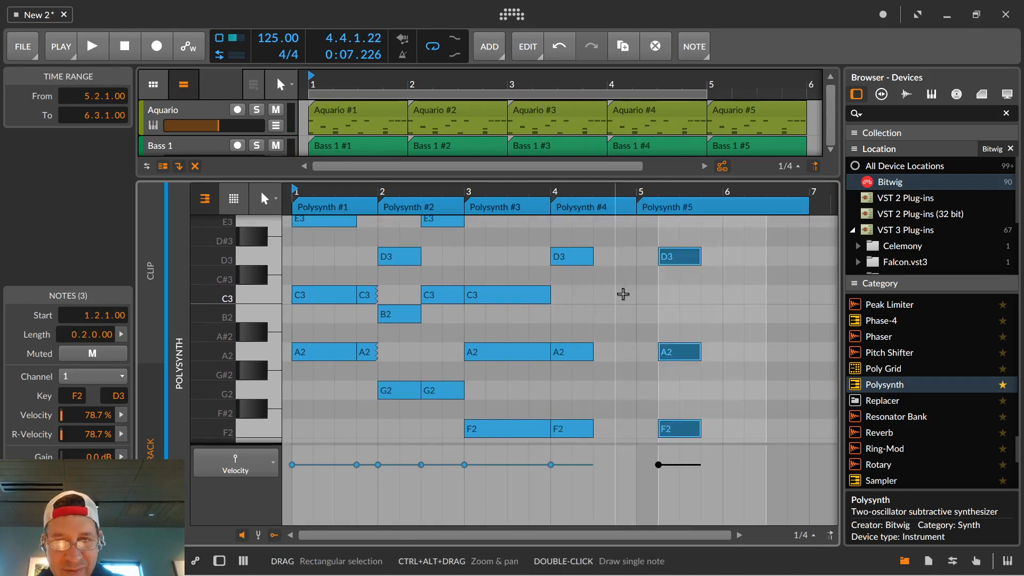
pyautogui.moveTo(676, 257); pyautogui.dragTo(610, 255)
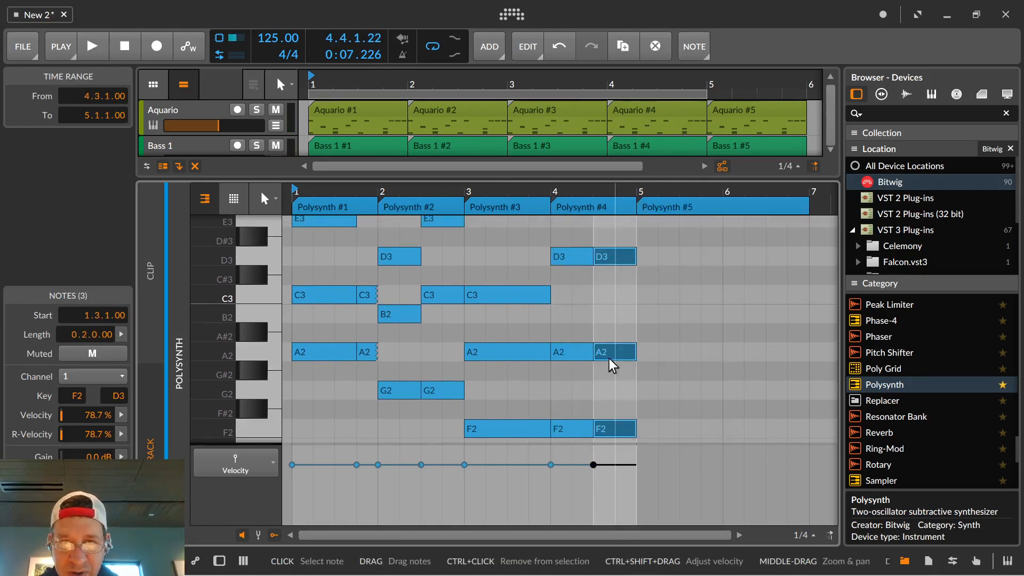
# Lower the top note of the copied chord at 4.3.1 from D3 to C3.
pyautogui.click(616, 261)
pyautogui.moveTo(608, 294); pyautogui.dragTo(608, 295)
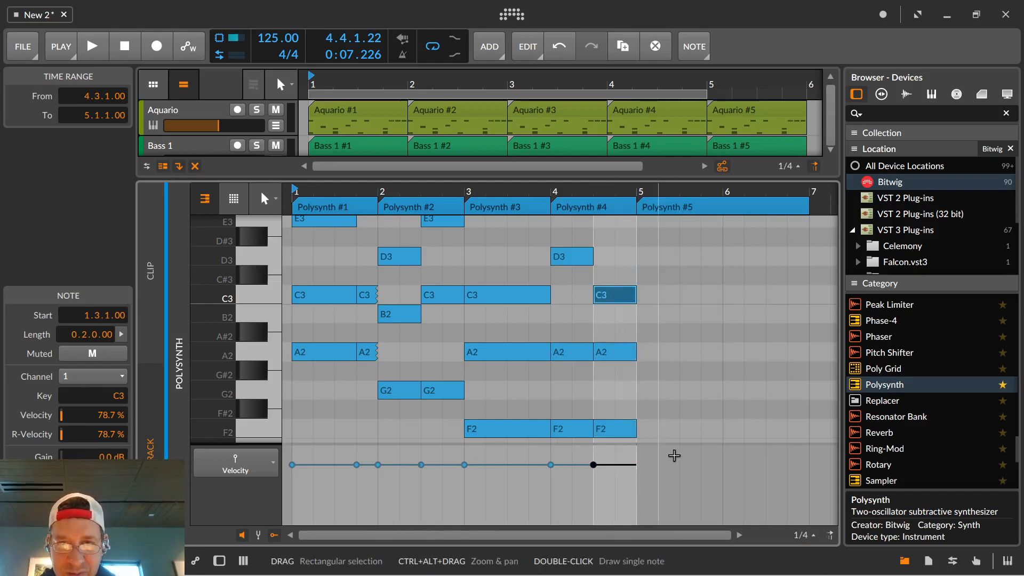
# Try duplicating the 4.3.1 chord into bar 5 as D3, B2 and G2 with a one-bar clip, and undo these changes.
pyautogui.moveTo(670, 458); pyautogui.dragTo(599, 283)
pyautogui.hotkey('ctrl', 'd')
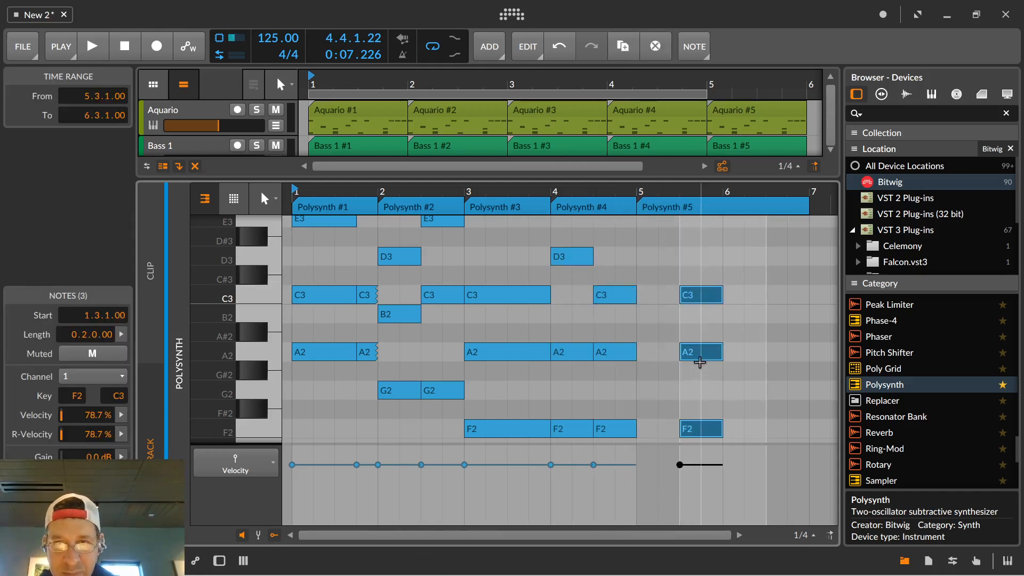
pyautogui.hotkey('ctrl', 'z')
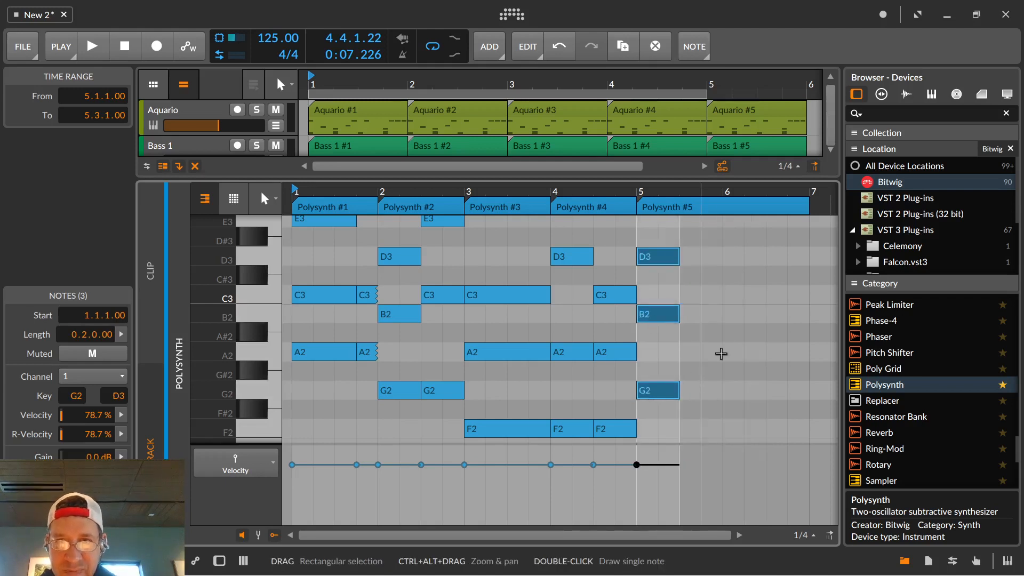
pyautogui.click(708, 206)
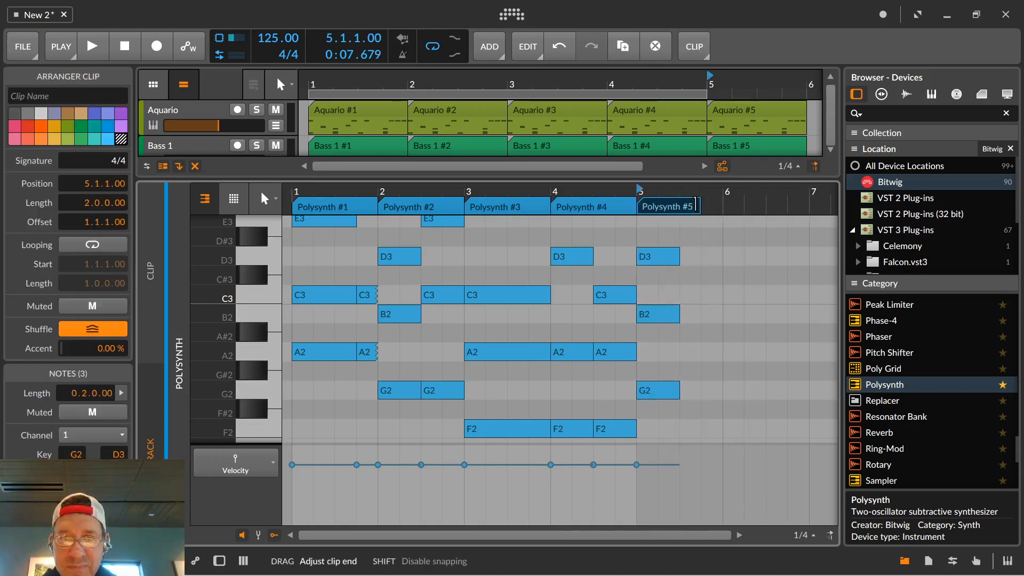
pyautogui.moveTo(716, 205); pyautogui.dragTo(719, 206)
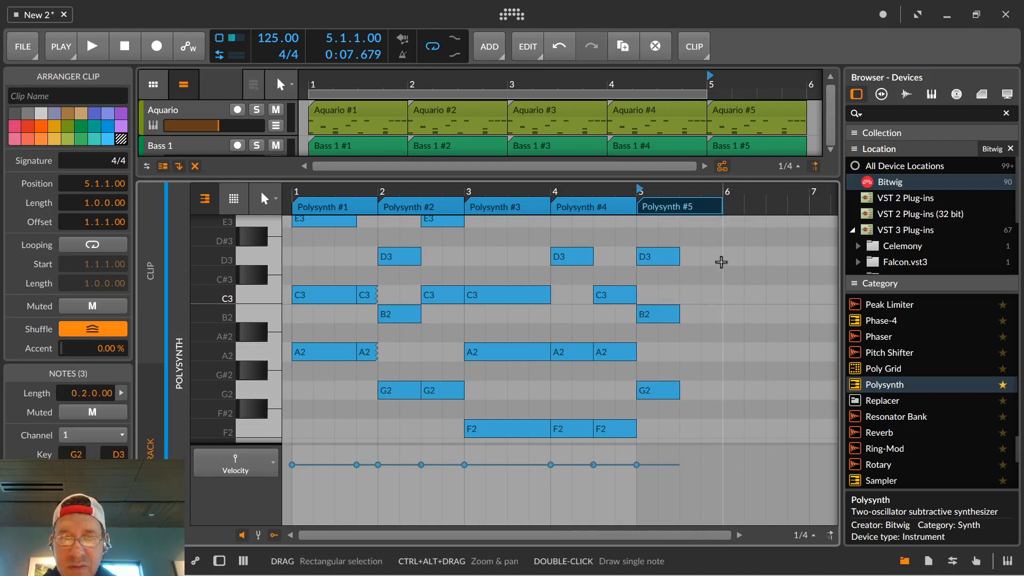
pyautogui.hotkey('ctrl', 'z')
pyautogui.hotkey('ctrl', 'z')
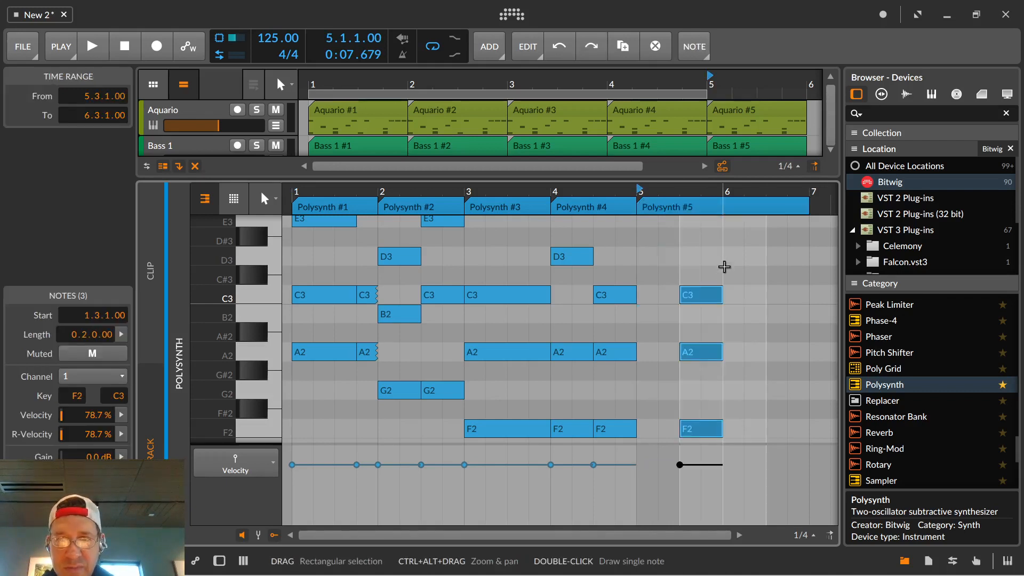
pyautogui.hotkey('ctrl', 'z')
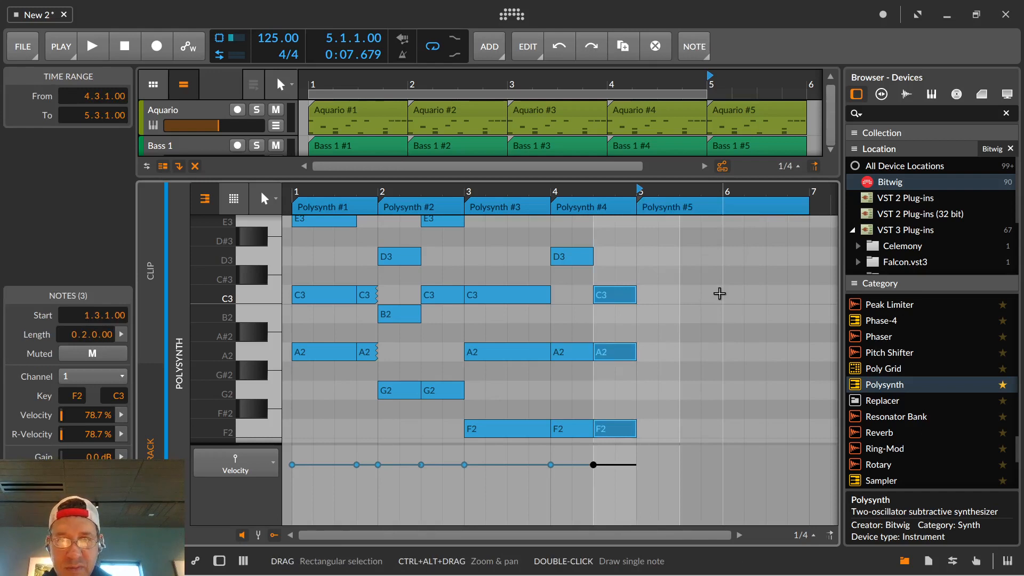
# Delete the bar 5 Polysynth clip, duplicate the 4.3.1 chord to 5.1.1, and change the copy's notes to D3, B2 and G2.
pyautogui.click(658, 246)
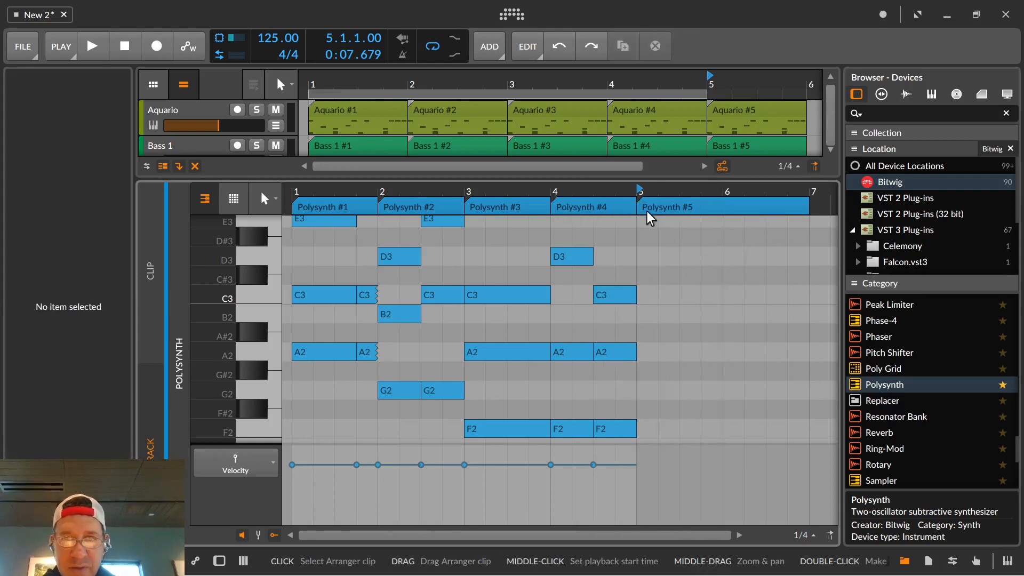
pyautogui.click(654, 206)
pyautogui.press('Delete')
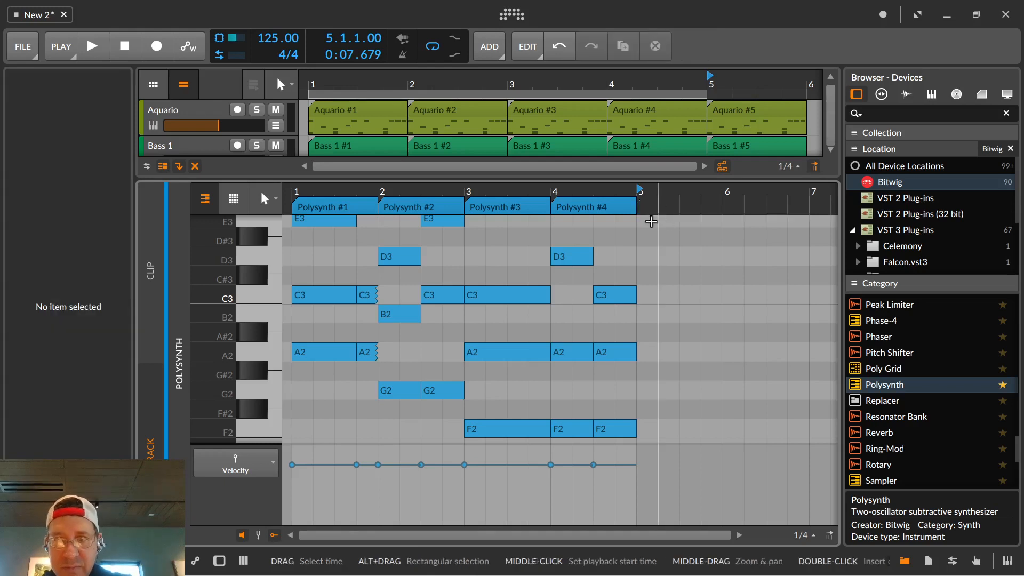
pyautogui.moveTo(614, 261); pyautogui.dragTo(616, 395)
pyautogui.hotkey('ctrl', 'd')
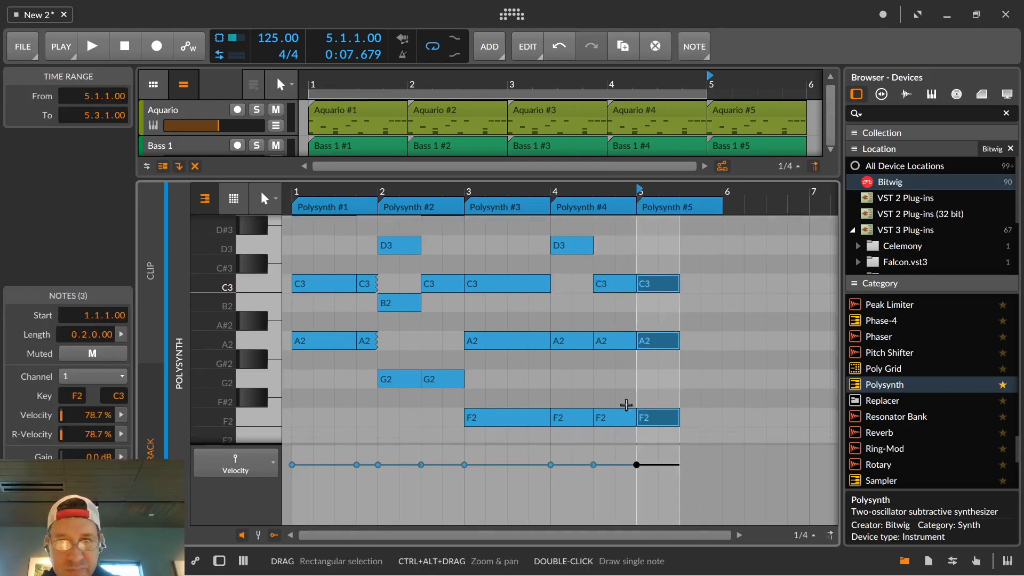
pyautogui.moveTo(651, 284); pyautogui.dragTo(645, 254)
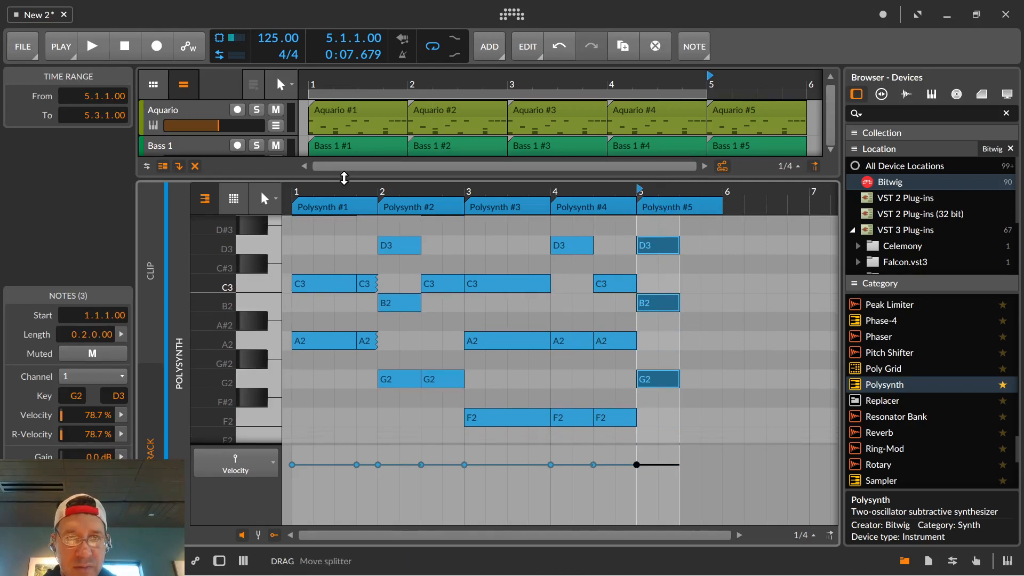
# Enlarge the arranger so all three instrument tracks show, and play back the arrangement from bar 5.
pyautogui.moveTo(344, 178); pyautogui.dragTo(327, 339)
pyautogui.moveTo(327, 309); pyautogui.dragTo(328, 274)
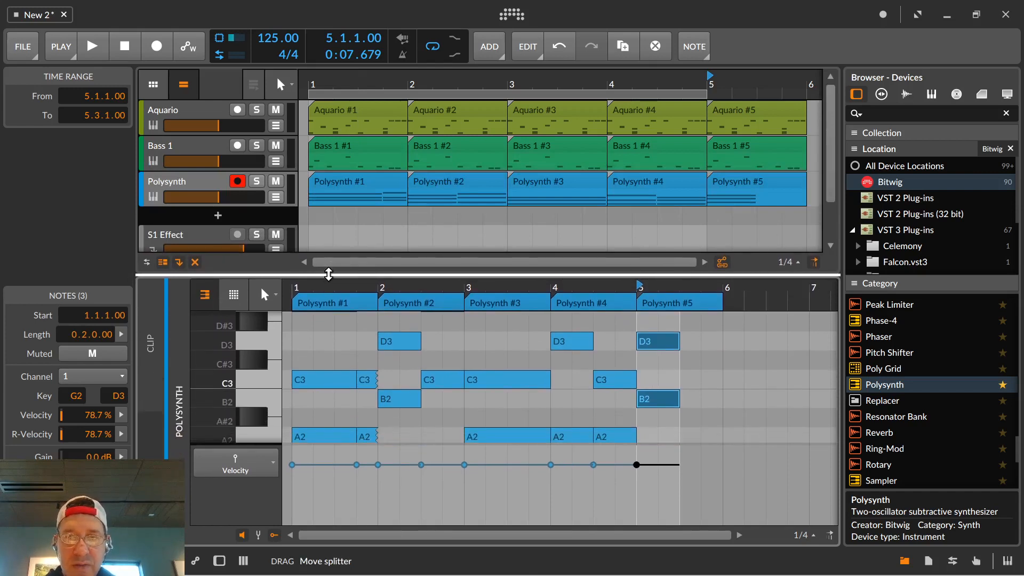
pyautogui.press('space')
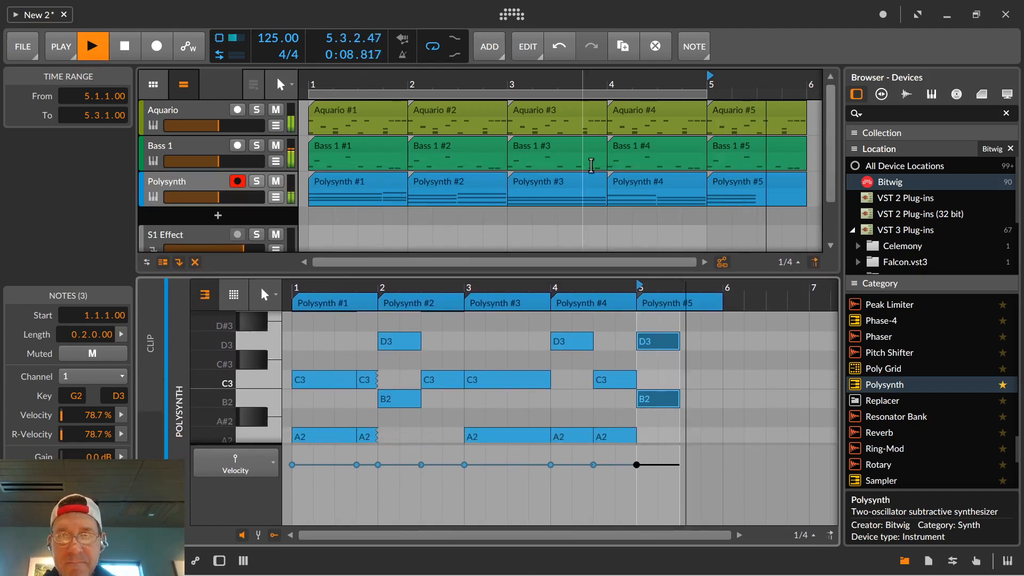
pyautogui.press('space')
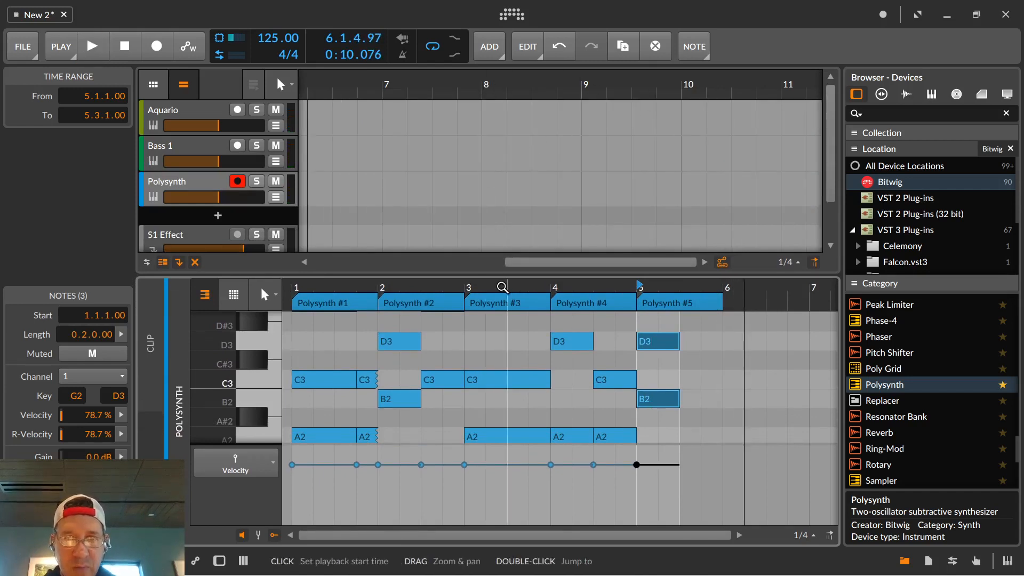
# Delete the bar 5 clips on the Aquario, Bass 1 and Polysynth tracks.
pyautogui.moveTo(462, 84); pyautogui.dragTo(580, 80)
pyautogui.moveTo(498, 201); pyautogui.dragTo(462, 109)
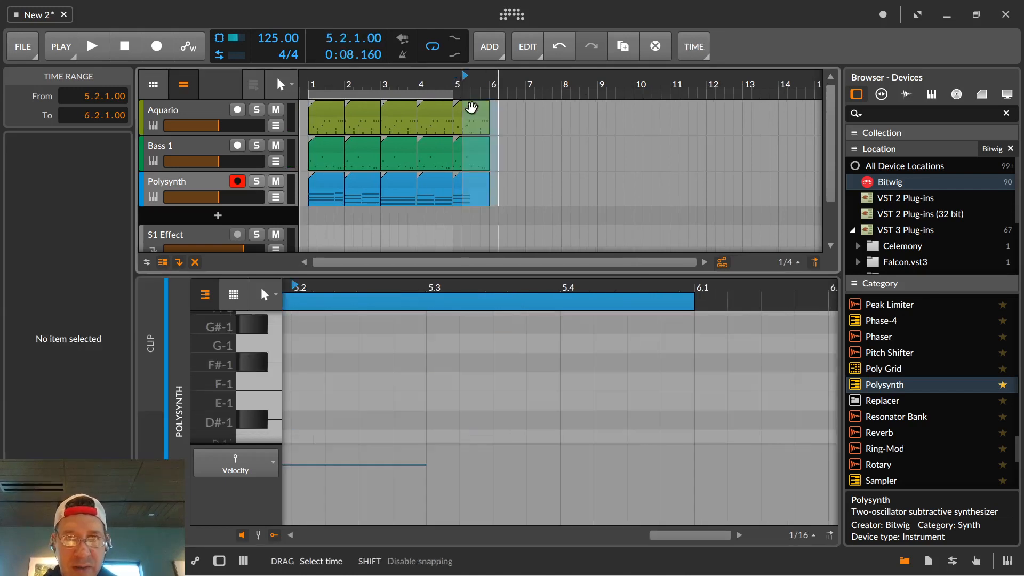
pyautogui.click(457, 120)
pyautogui.press('Delete')
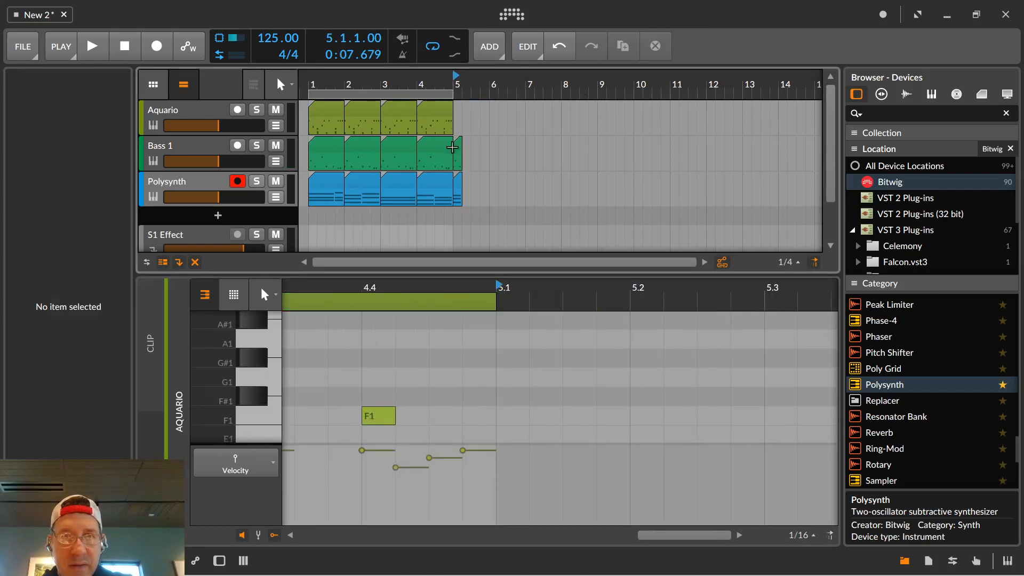
pyautogui.click(458, 151)
pyautogui.press('Delete')
pyautogui.click(459, 189)
pyautogui.press('Delete')
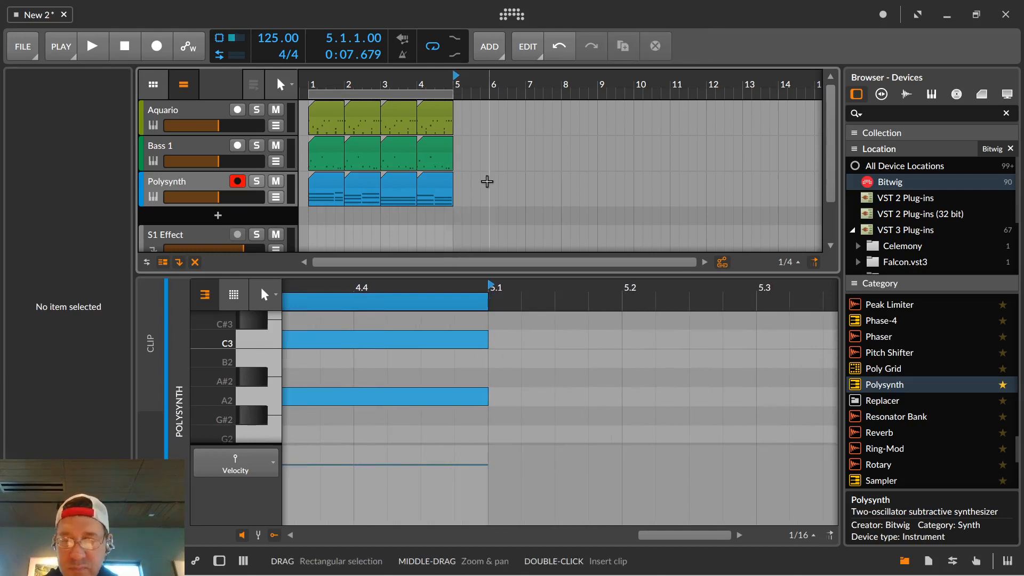
# Play back the loop from bar 1 and open the bar 4 Polysynth clip in the note editor.
pyautogui.press('space')
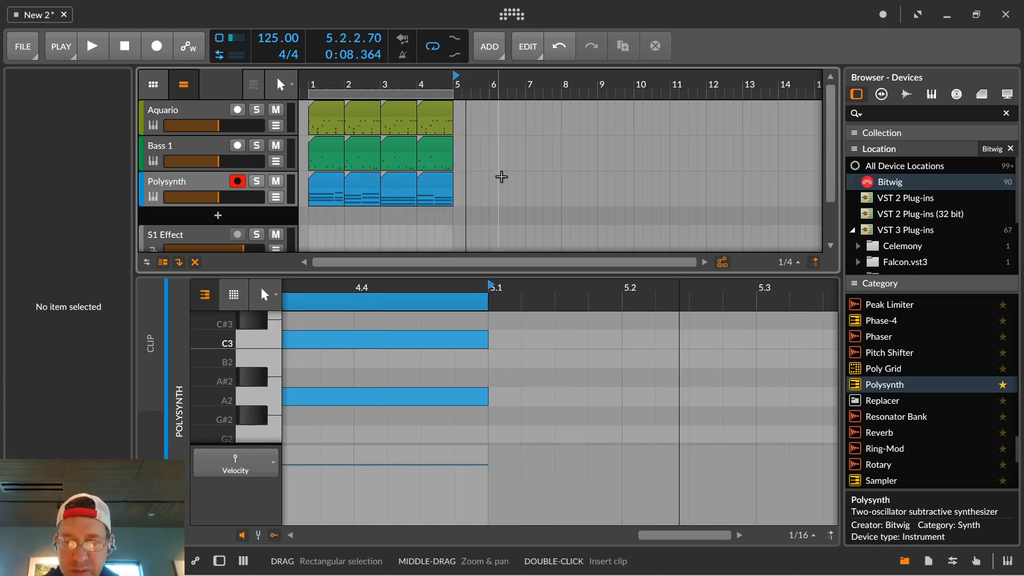
pyautogui.click(125, 46)
pyautogui.click(98, 47)
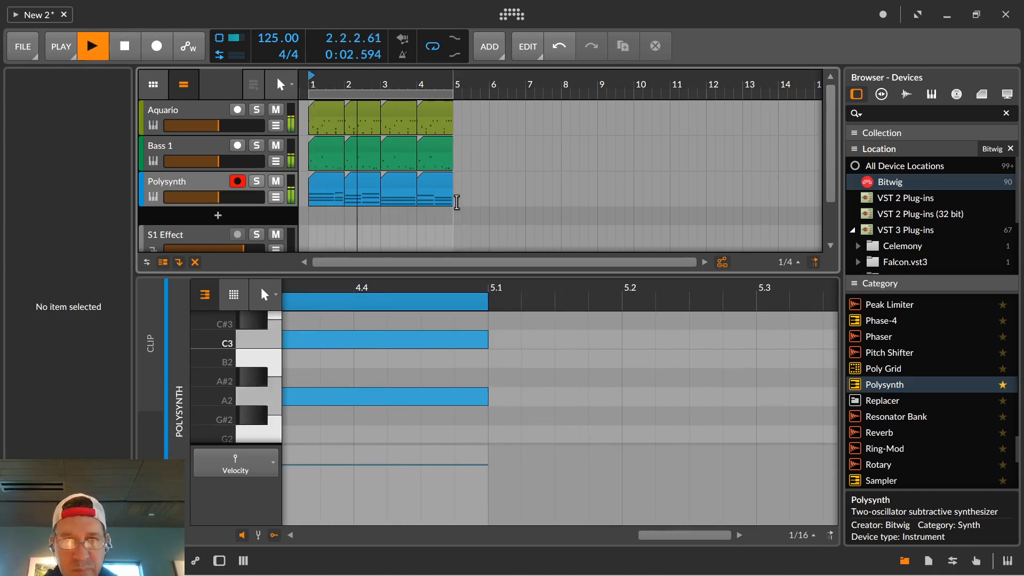
pyautogui.click(438, 186)
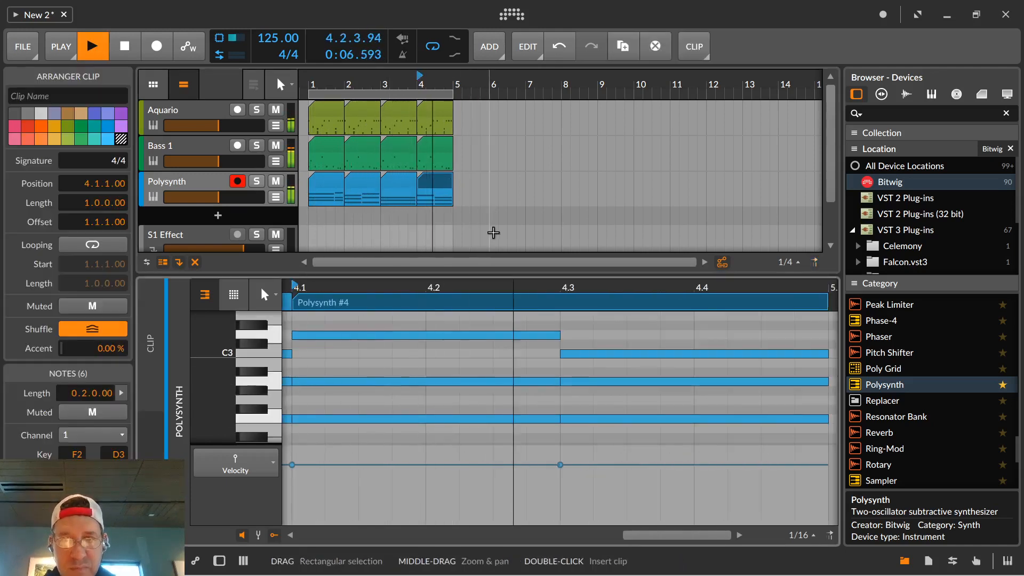
pyautogui.press('space')
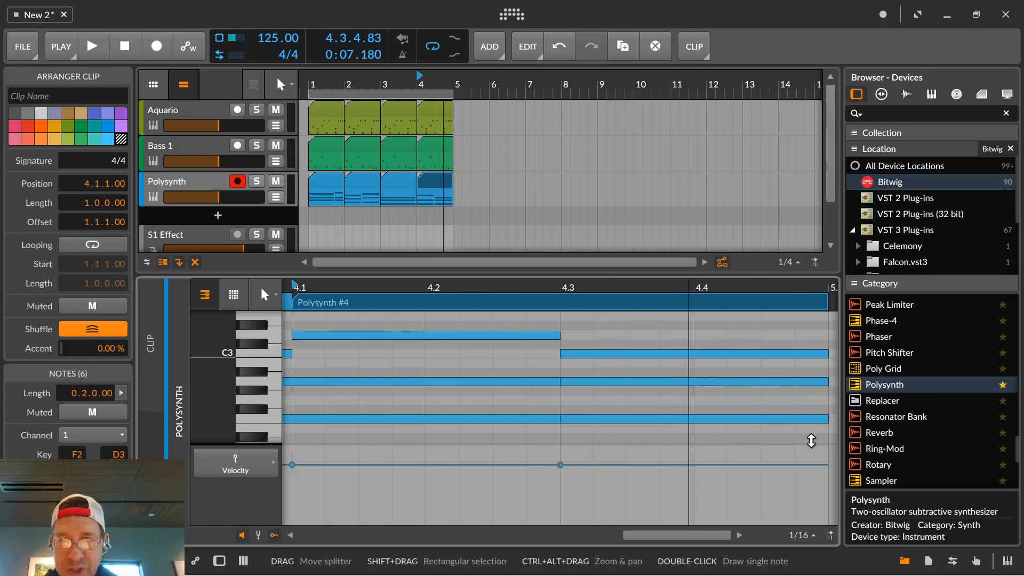
# Shorten the three notes of the 4.3.1 chord to one beat.
pyautogui.moveTo(784, 327); pyautogui.dragTo(694, 401)
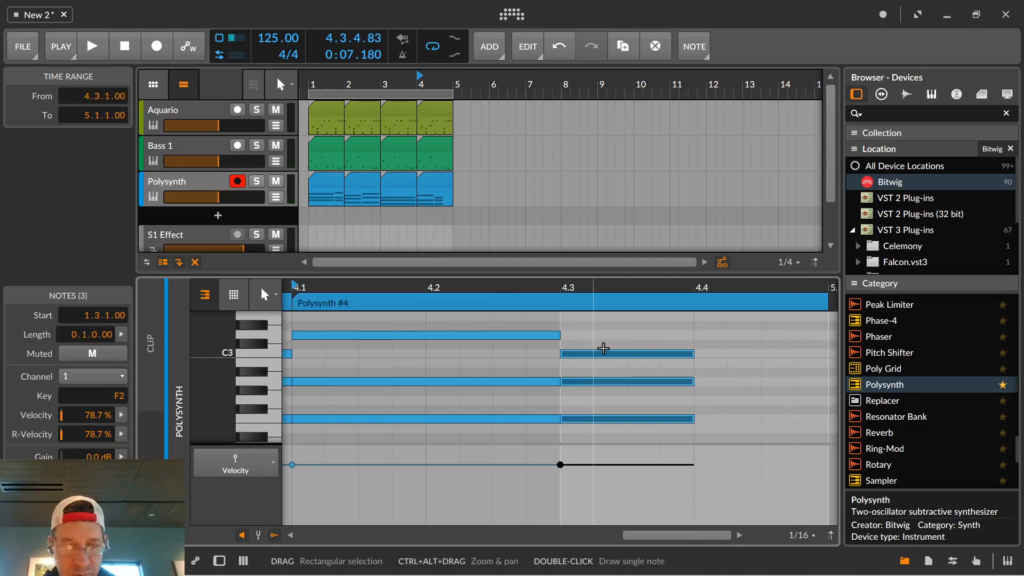
pyautogui.hotkey('ctrl', 'd')
pyautogui.hotkey('ctrl', 'z')
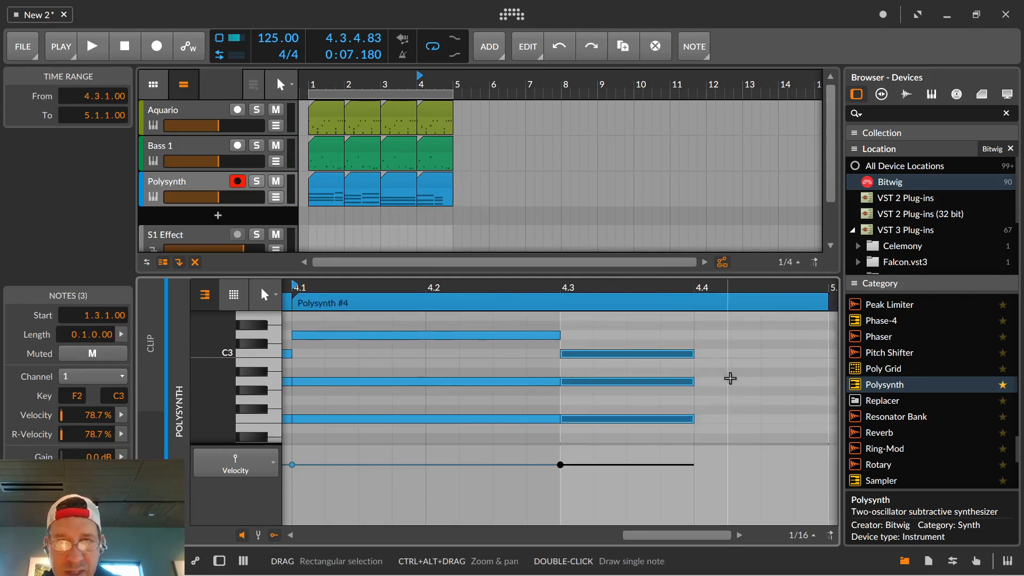
pyautogui.click(647, 322)
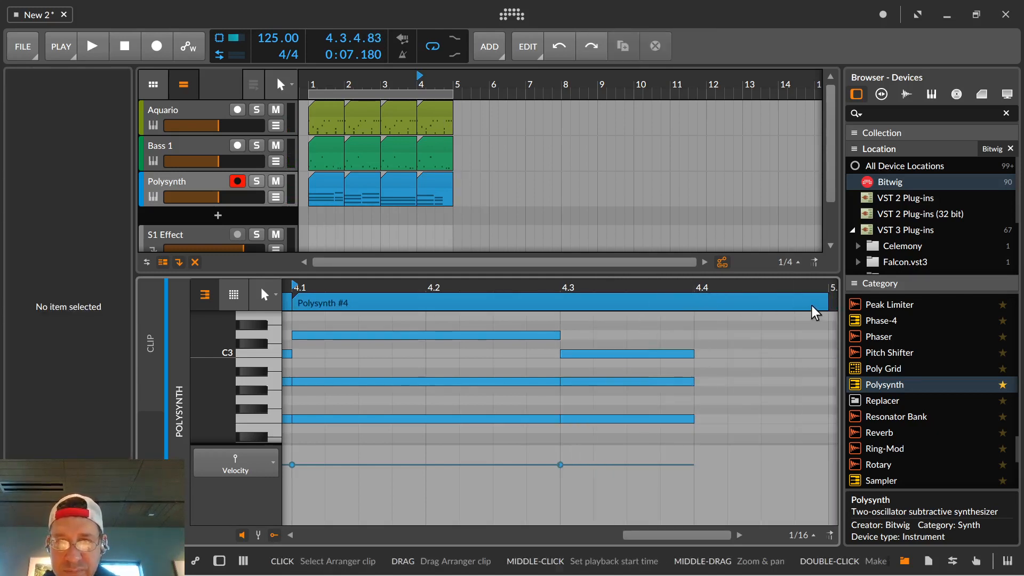
# Duplicate the one-beat chord to 4.4.1, change the copy's notes to D3, B2 and G2, and play back the loop.
pyautogui.moveTo(811, 310); pyautogui.dragTo(715, 305)
pyautogui.click(651, 331)
pyautogui.moveTo(608, 326); pyautogui.dragTo(619, 434)
pyautogui.hotkey('ctrl', 'd')
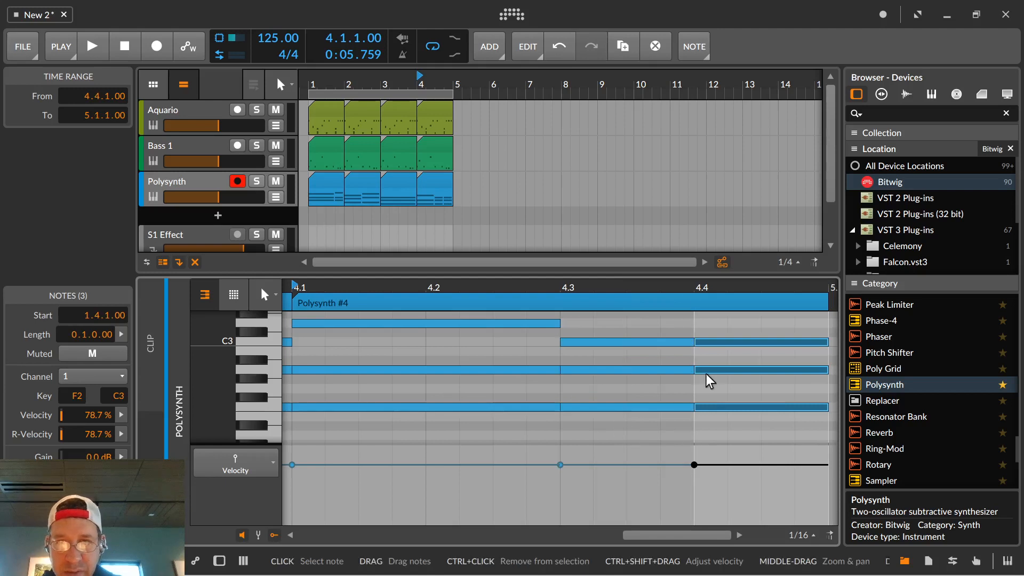
pyautogui.moveTo(713, 408); pyautogui.dragTo(709, 394)
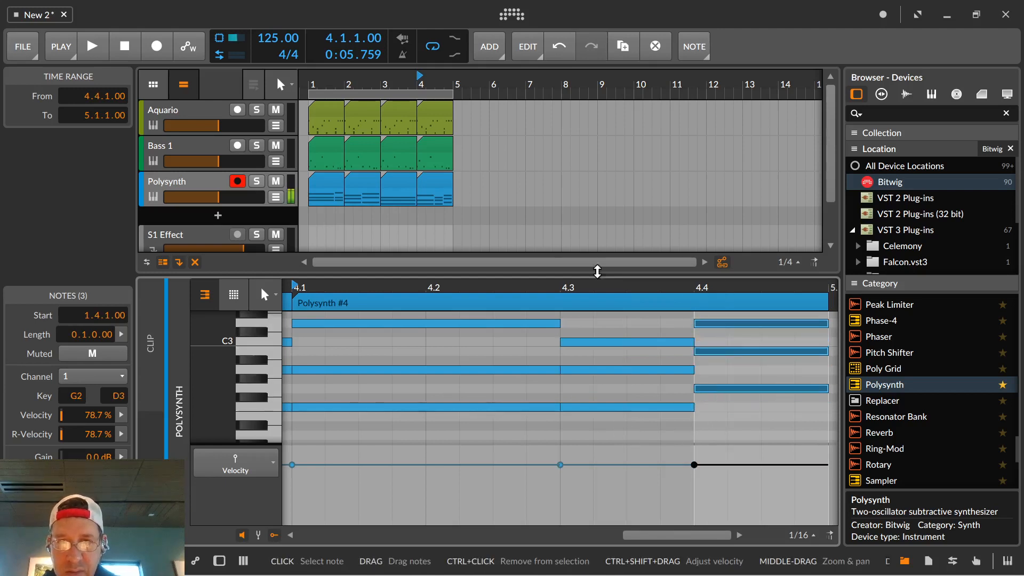
pyautogui.press('space')
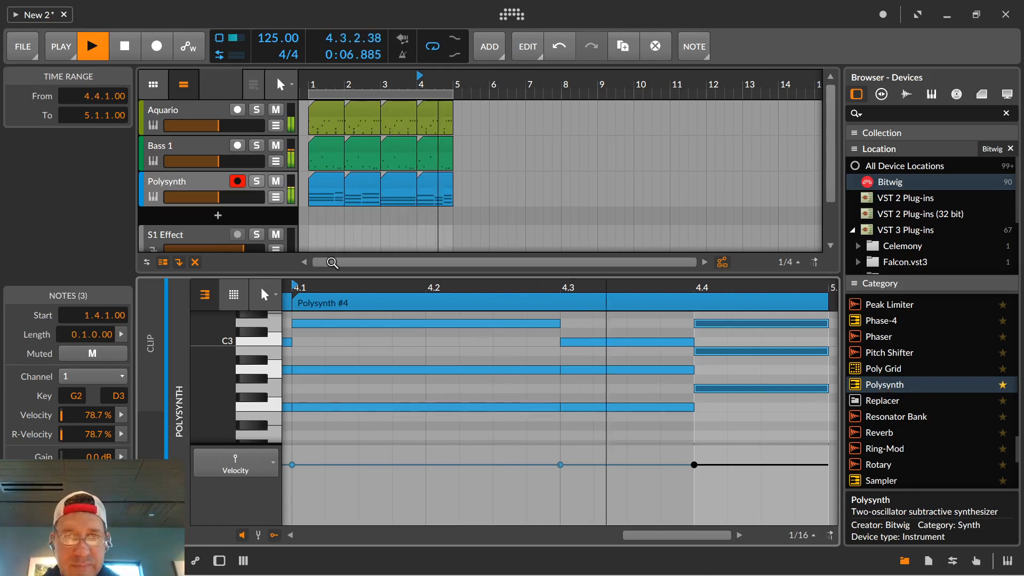
# Show the Polysynth track's device and view its replacement presets without loading one.
pyautogui.click(155, 196)
pyautogui.doubleClick(155, 196)
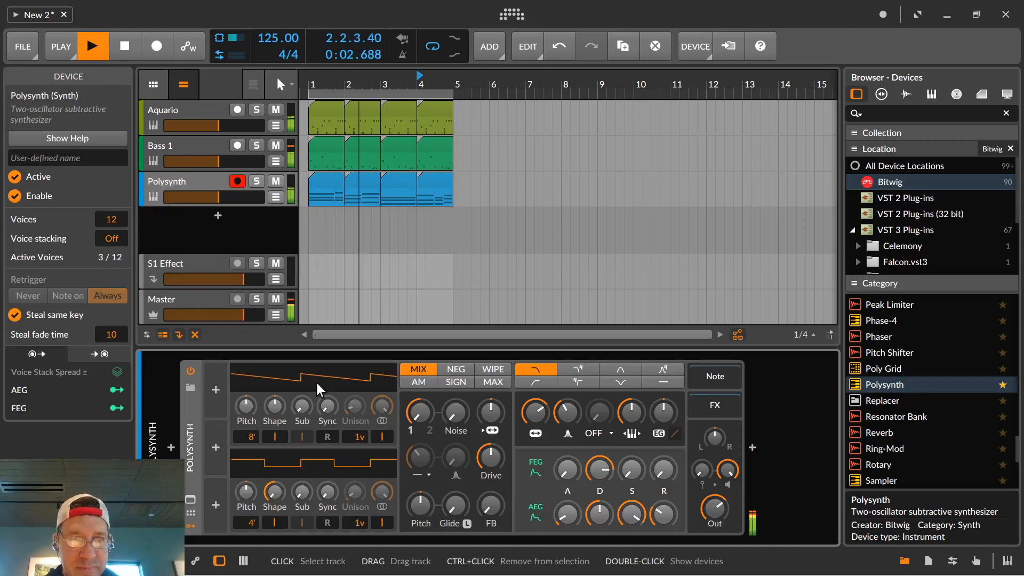
pyautogui.click(190, 388)
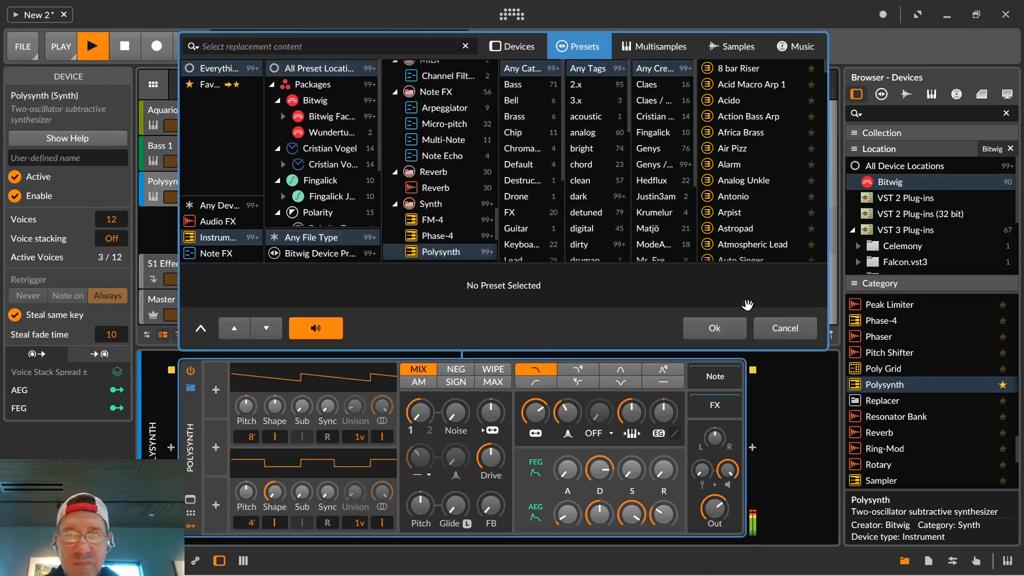
pyautogui.click(779, 327)
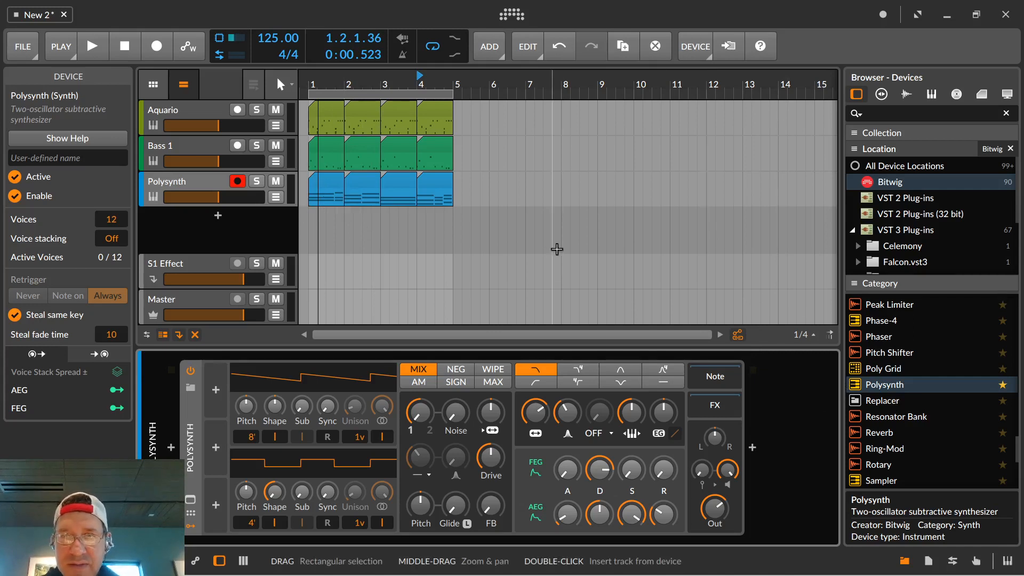
pyautogui.click(752, 448)
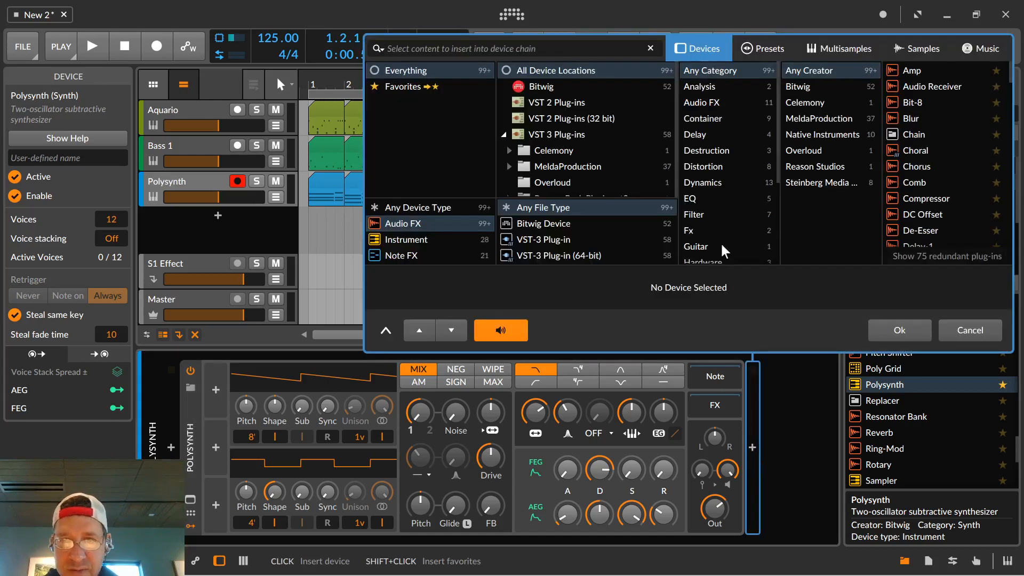
pyautogui.scroll(-5, 920, 158)
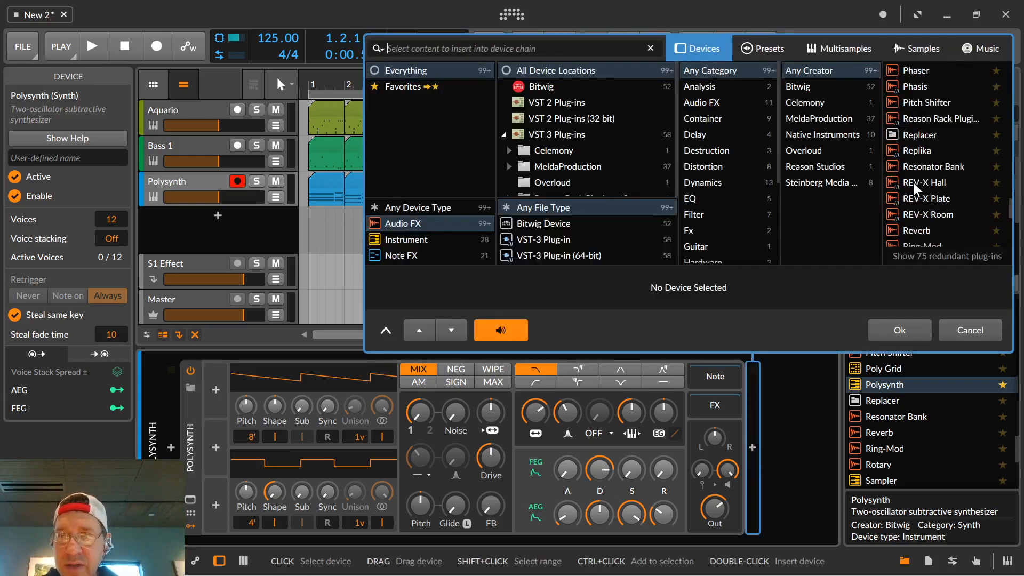
pyautogui.click(952, 331)
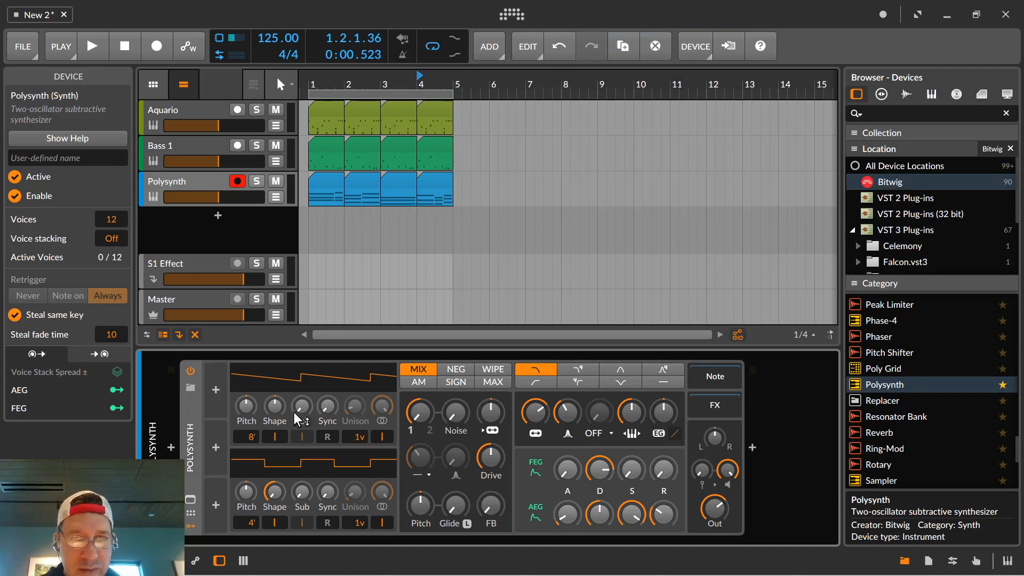
# Show the mixer and insert the Bitwig Reverb device on the S1 Effect track.
pyautogui.click(243, 560)
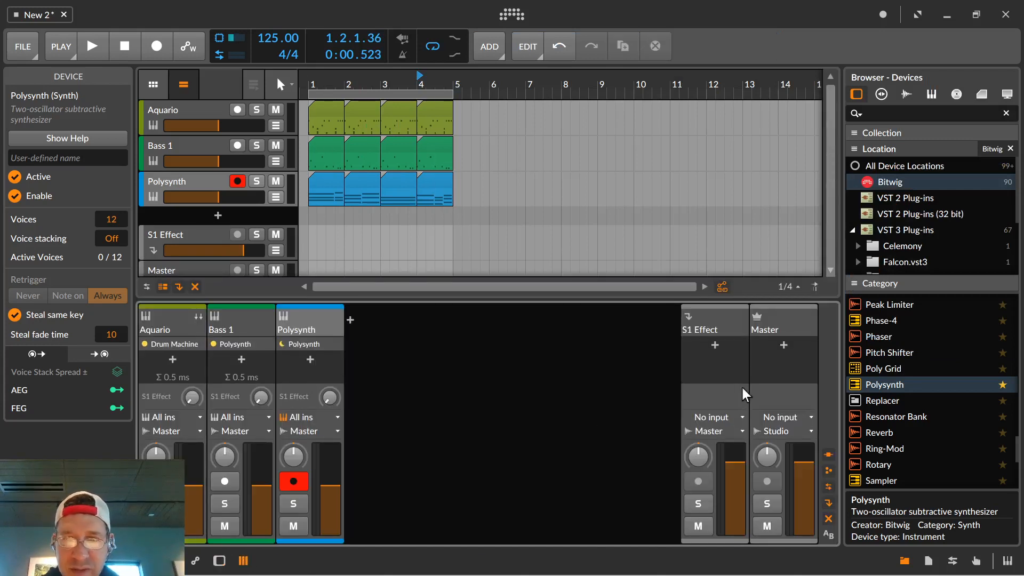
pyautogui.click(714, 345)
pyautogui.scroll(-15, 738, 304)
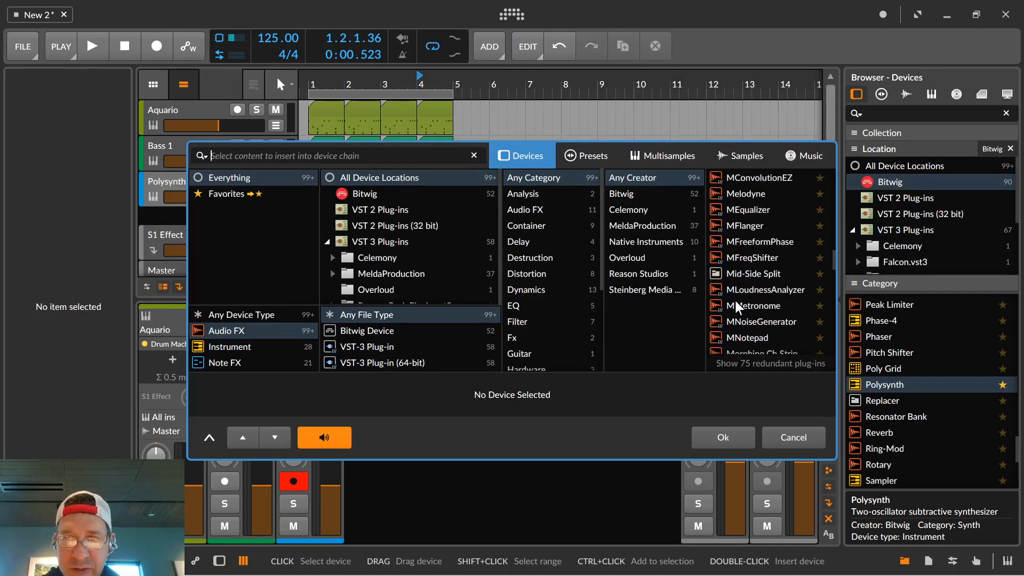
pyautogui.scroll(-10, 733, 305)
pyautogui.scroll(4, 729, 304)
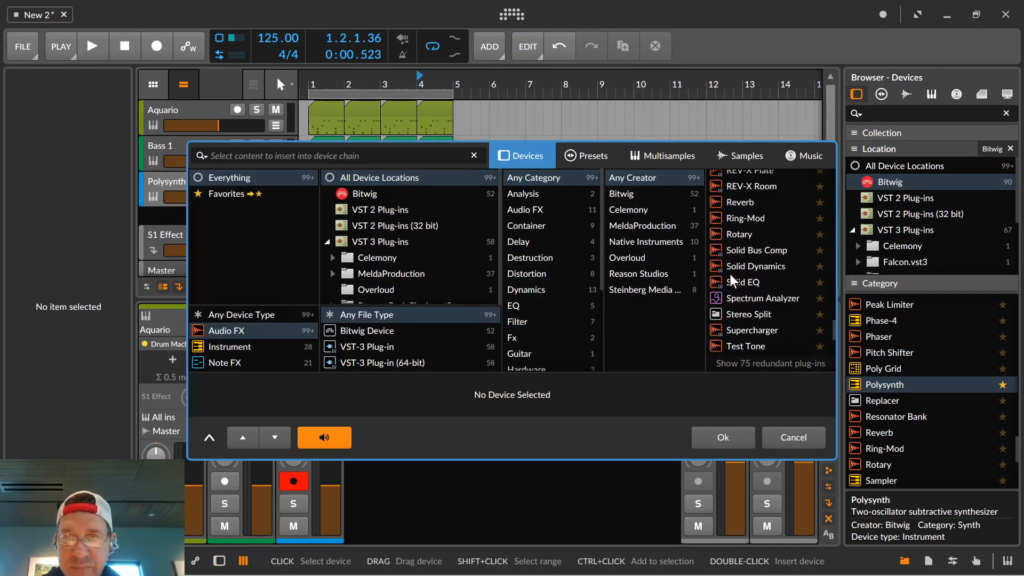
pyautogui.doubleClick(731, 201)
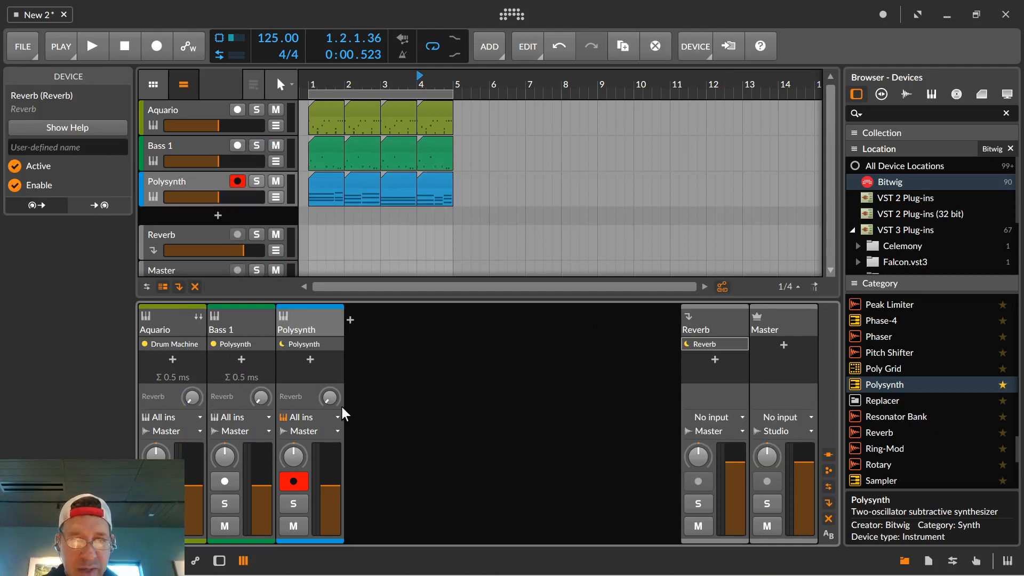
# While the loop plays, raise the Polysynth track's Reverb send to about -9.0 dB and lower the track's volume slightly.
pyautogui.press('space')
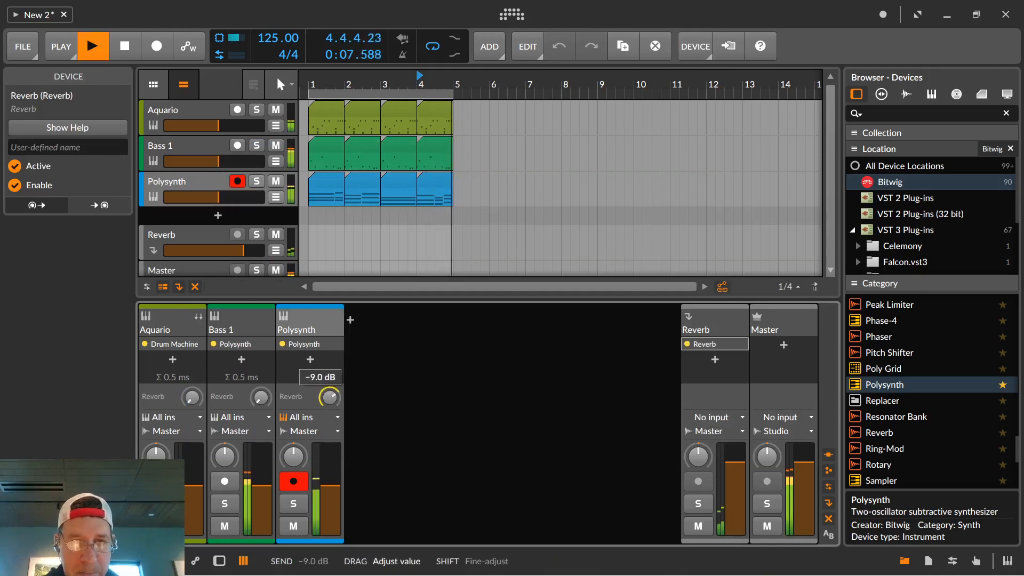
pyautogui.moveTo(330, 397); pyautogui.dragTo(329, 386)
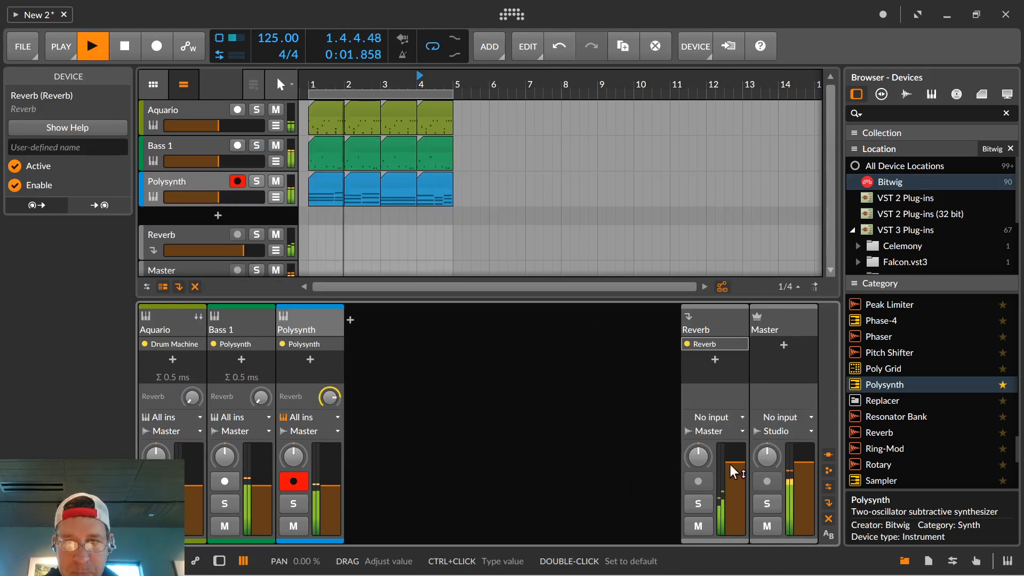
pyautogui.moveTo(334, 486); pyautogui.dragTo(333, 491)
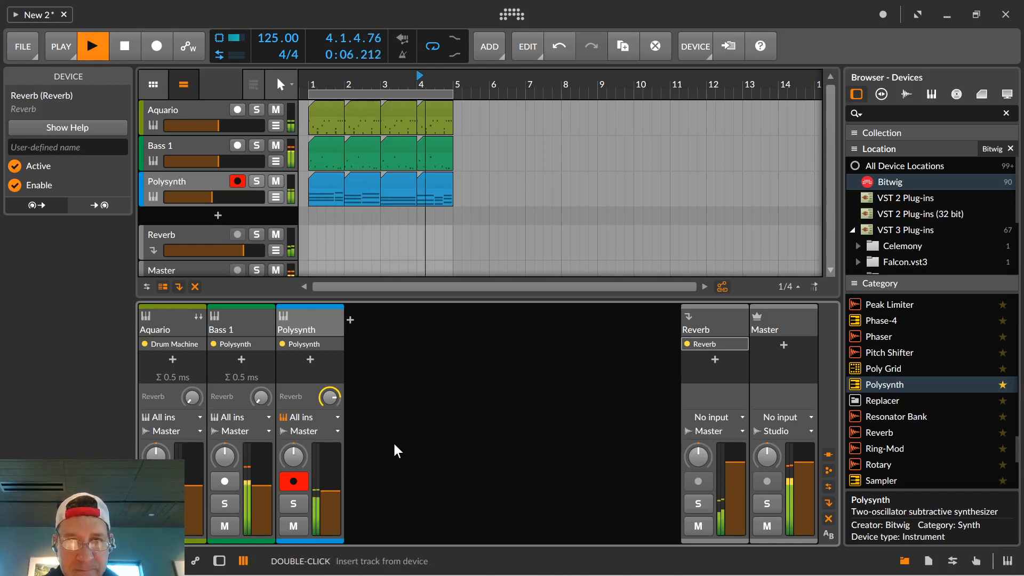
pyautogui.press('space')
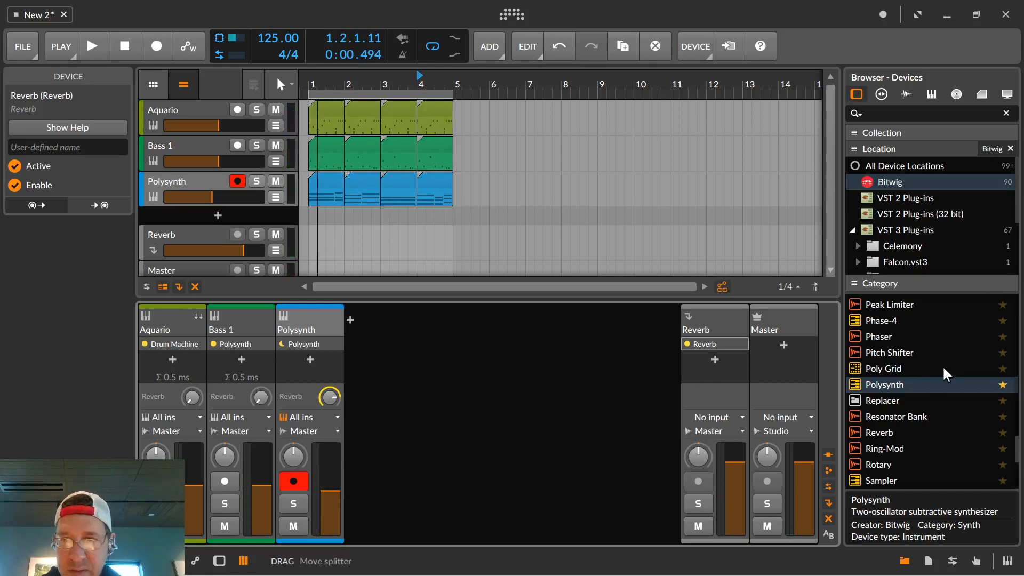
# Add the Chorus device after Polysynth on the Polysynth track and start loop playback.
pyautogui.scroll(-5, 888, 410)
pyautogui.scroll(8, 877, 397)
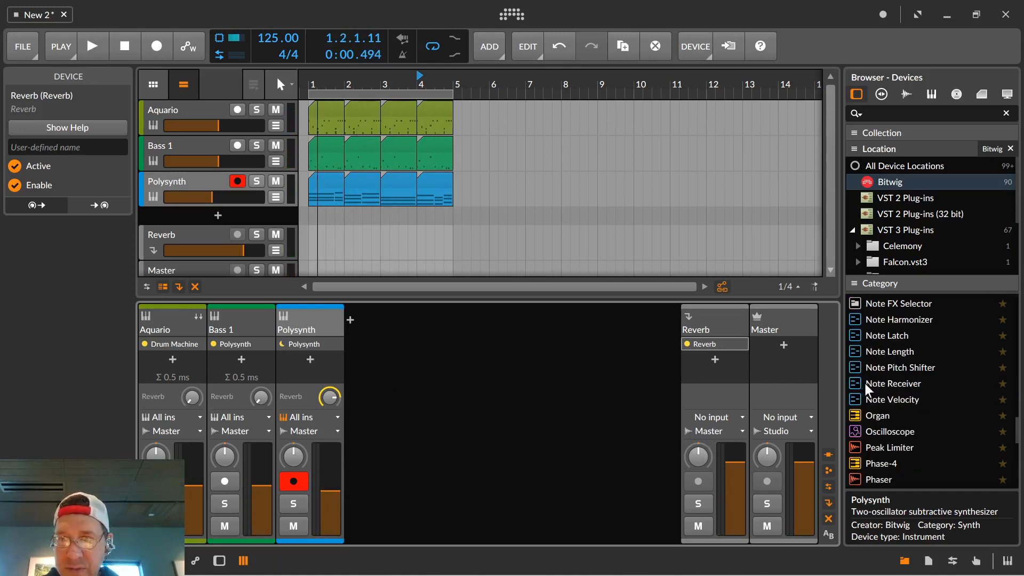
pyautogui.scroll(10, 869, 373)
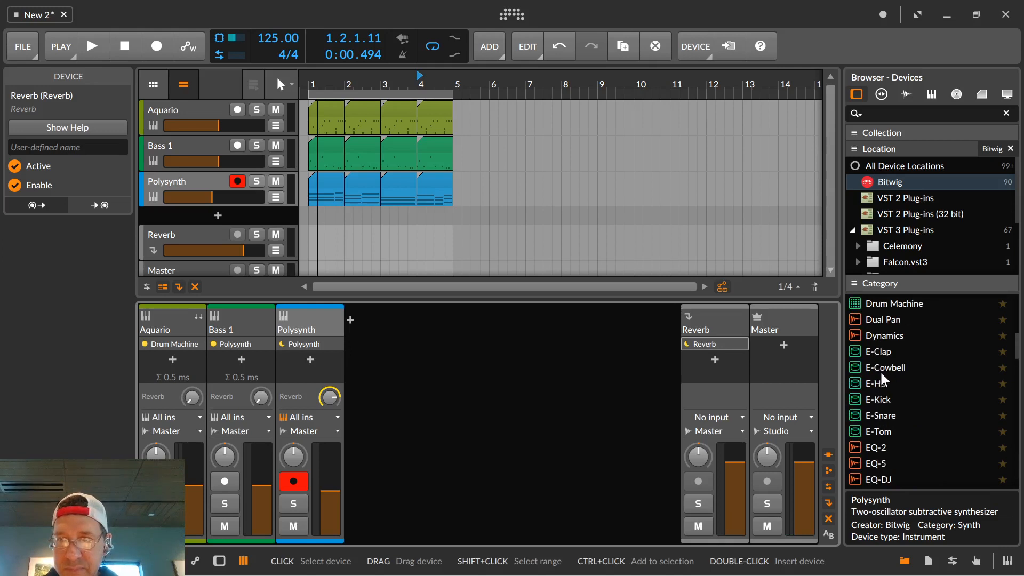
pyautogui.scroll(5, 881, 373)
pyautogui.moveTo(856, 430); pyautogui.dragTo(315, 359)
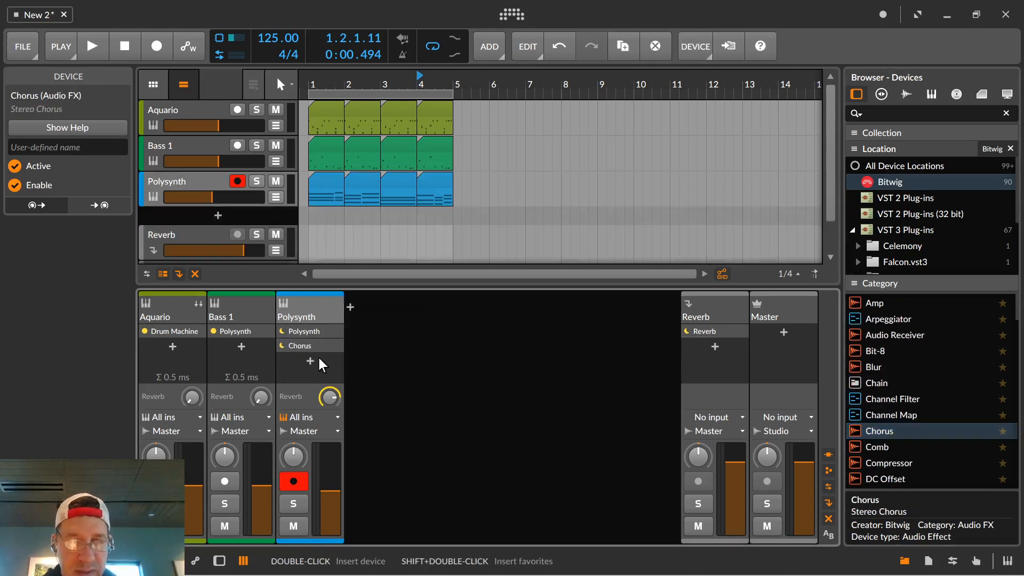
pyautogui.press('space')
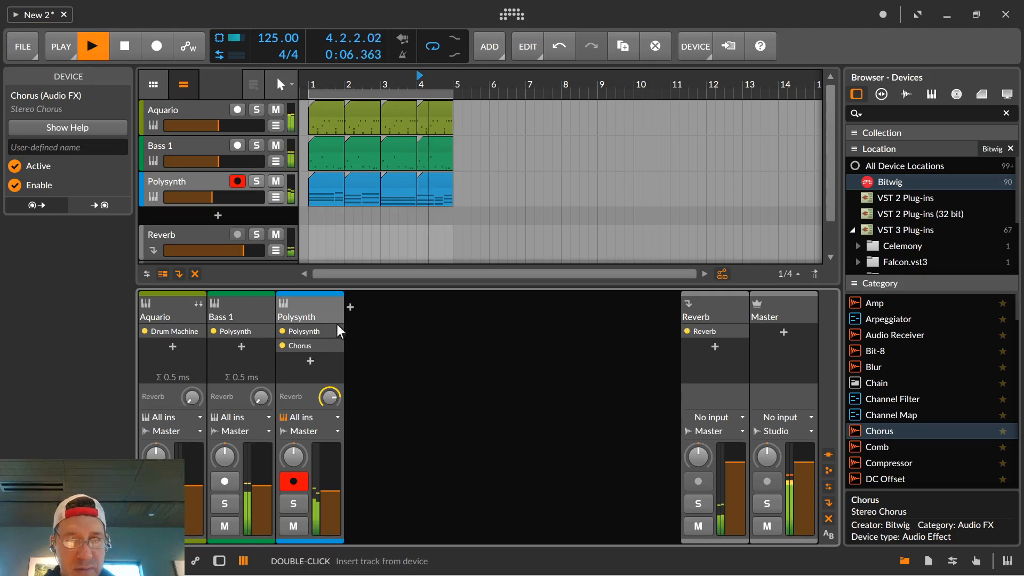
# During playback, raise the mix of the Chorus device and lower Polysynth's filter frequency to about 1.29 kHz.
pyautogui.doubleClick(299, 347)
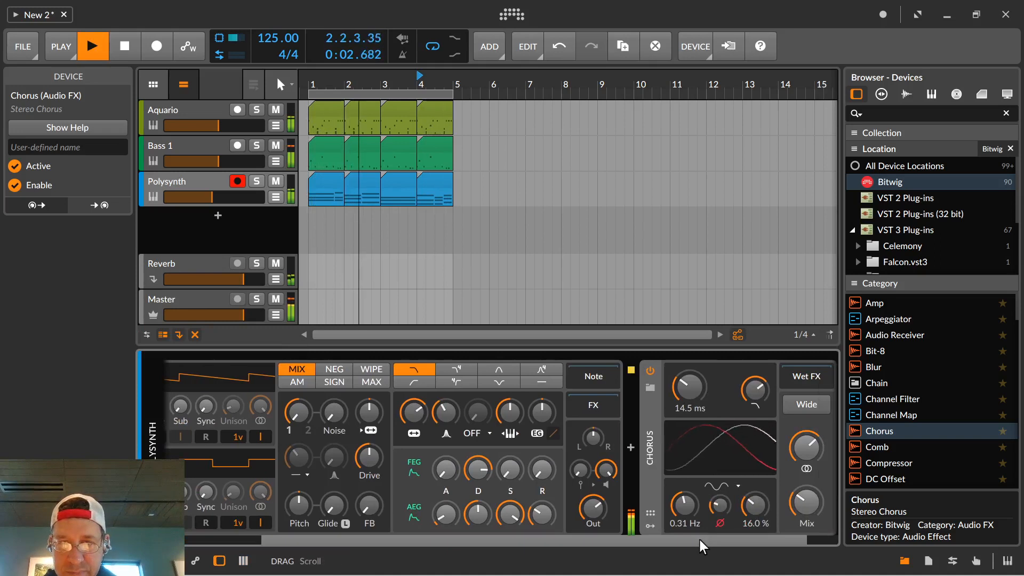
pyautogui.moveTo(699, 540); pyautogui.dragTo(829, 566)
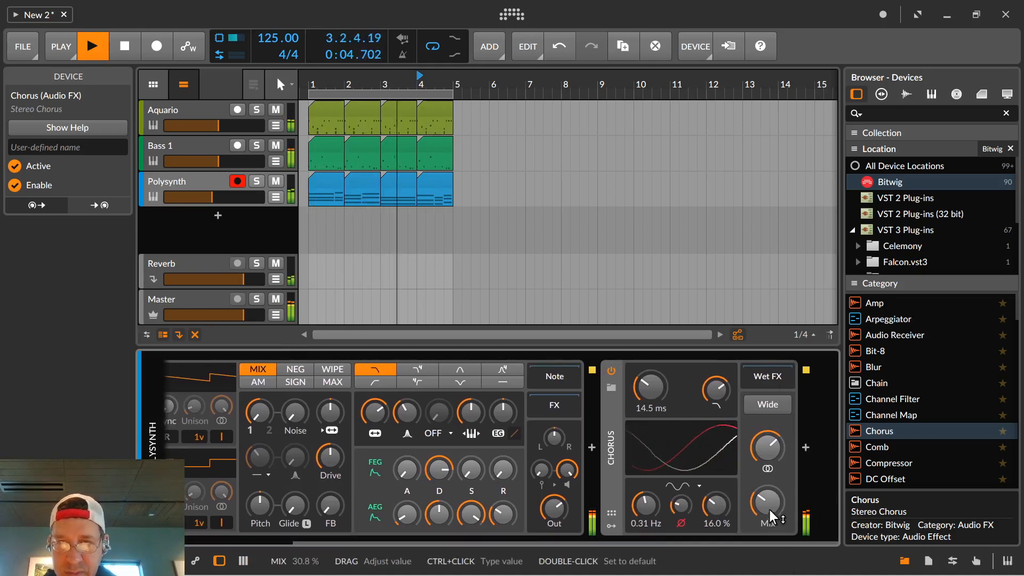
pyautogui.moveTo(770, 509); pyautogui.dragTo(769, 479)
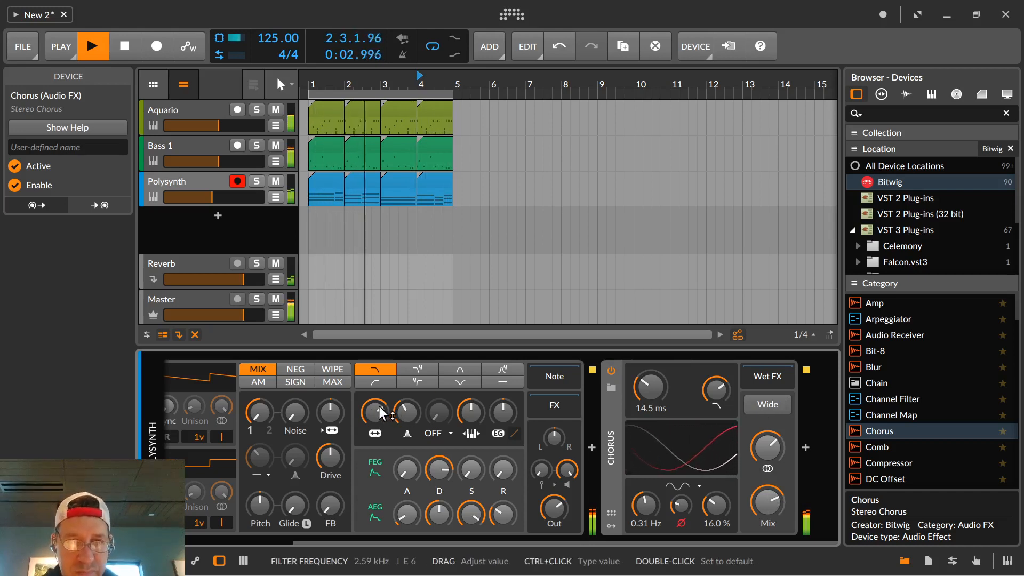
pyautogui.moveTo(373, 416); pyautogui.dragTo(374, 433)
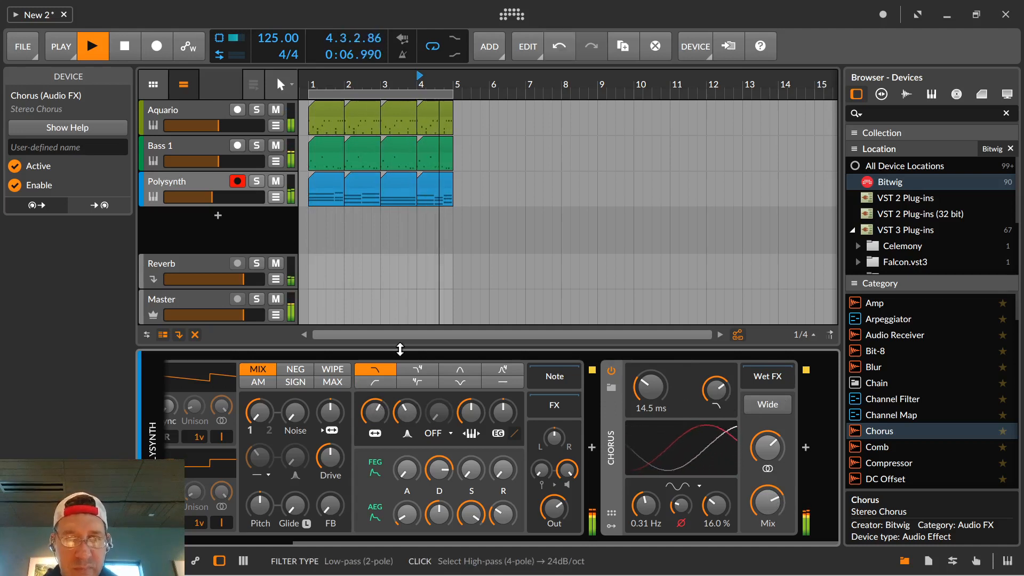
pyautogui.press('space')
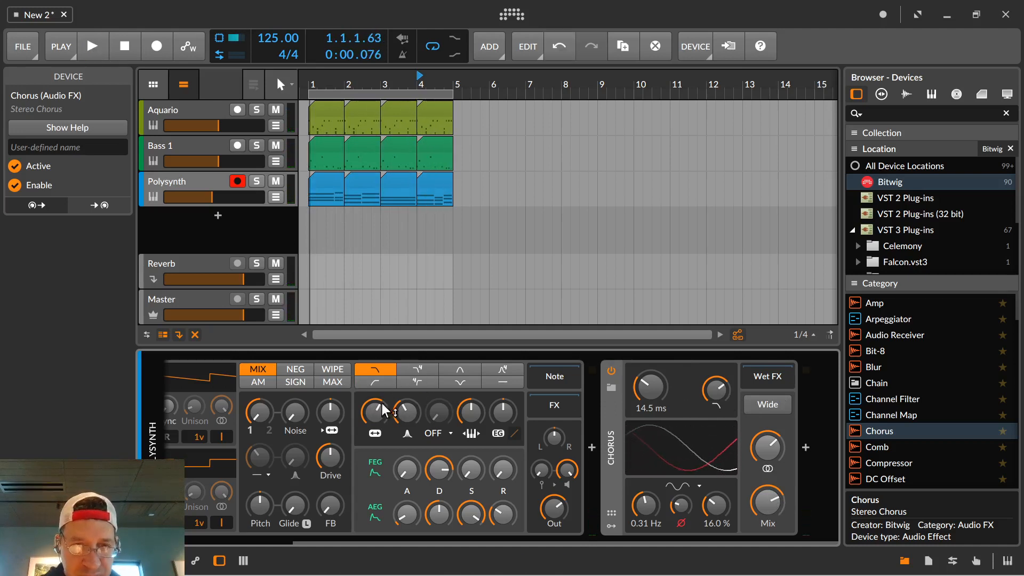
# Add a Classic LFO modulator from the LFO category to the first modulator slot of the Polysynth device.
pyautogui.moveTo(404, 541); pyautogui.dragTo(254, 517)
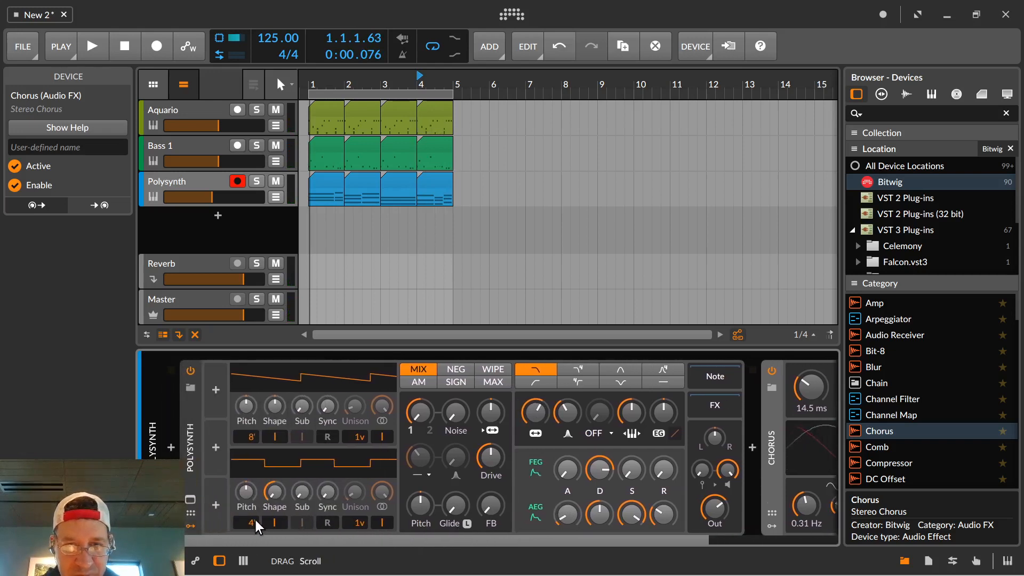
pyautogui.rightClick(535, 412)
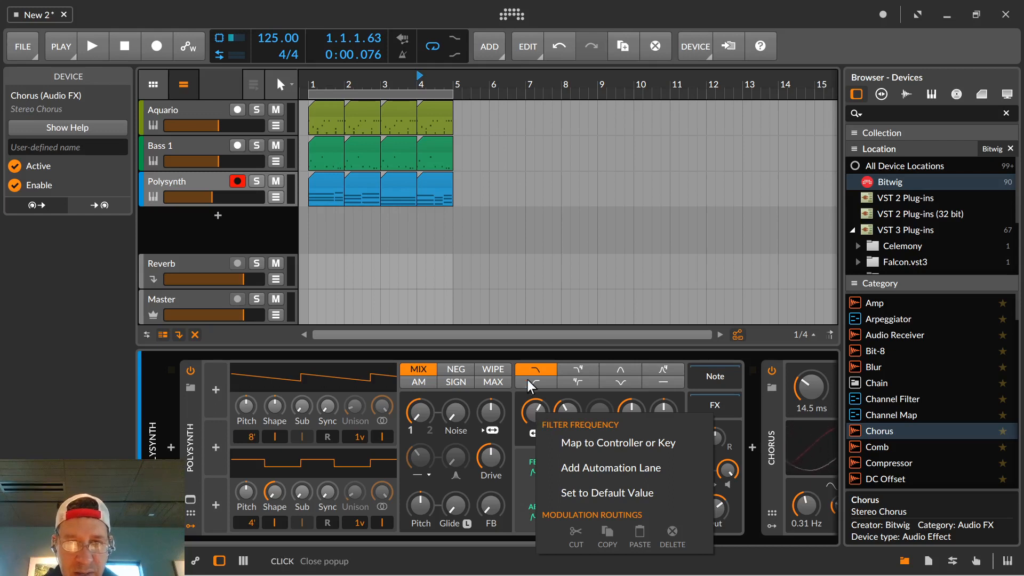
pyautogui.click(215, 388)
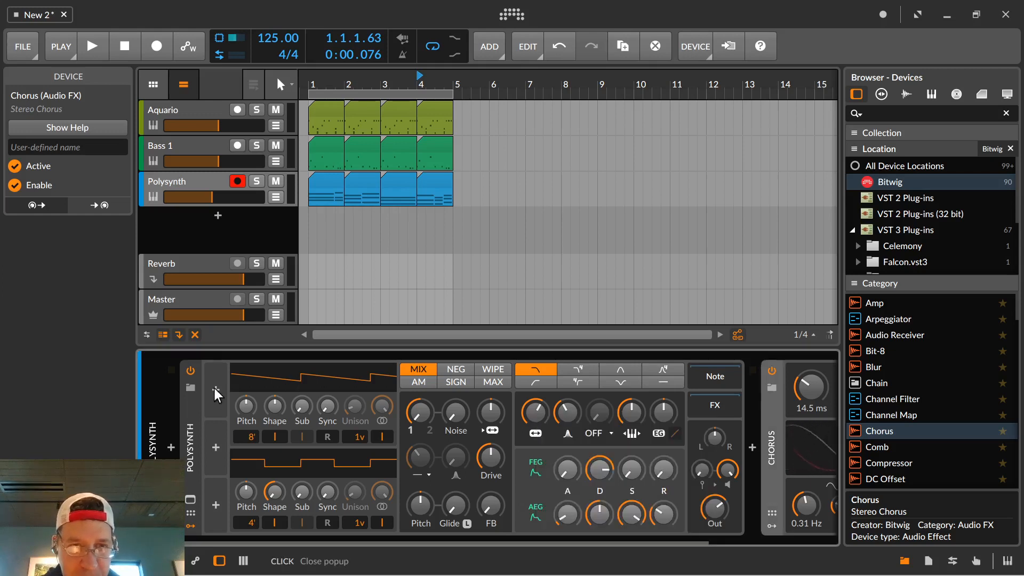
pyautogui.click(217, 389)
pyautogui.click(228, 238)
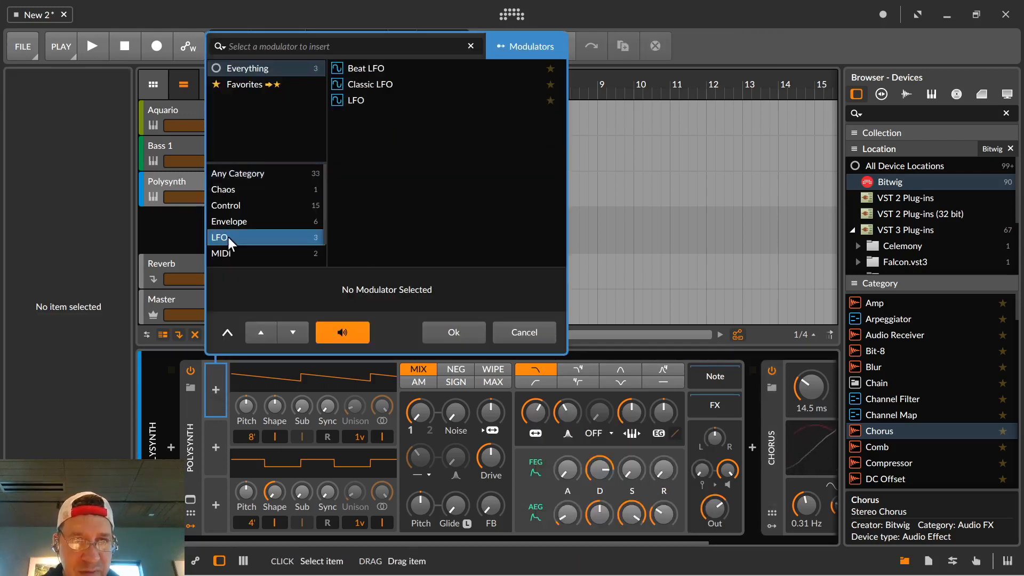
pyautogui.doubleClick(361, 84)
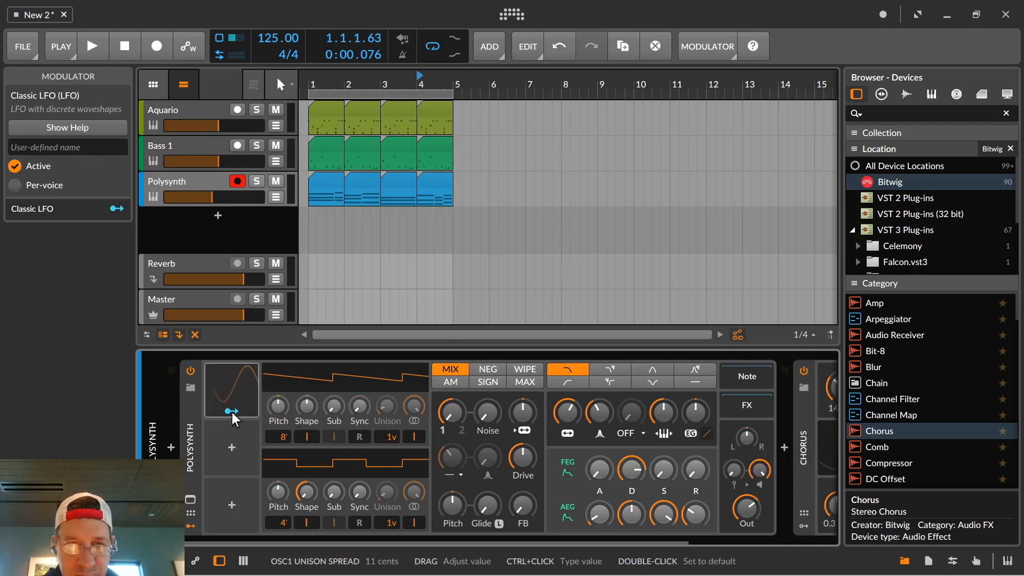
# Map the Classic LFO to Polysynth's filter frequency with a modulation amount of -12.33, auditioning it in the loop.
pyautogui.moveTo(230, 397)
pyautogui.mouseDown()
pyautogui.moveTo(263, 387)
pyautogui.moveTo(243, 393)
pyautogui.mouseUp()
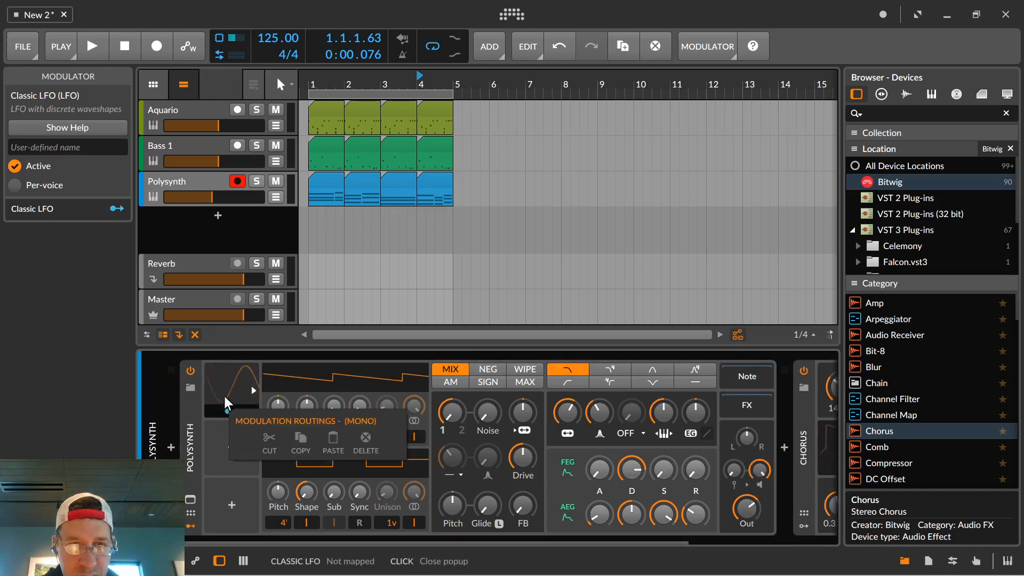
pyautogui.click(230, 412)
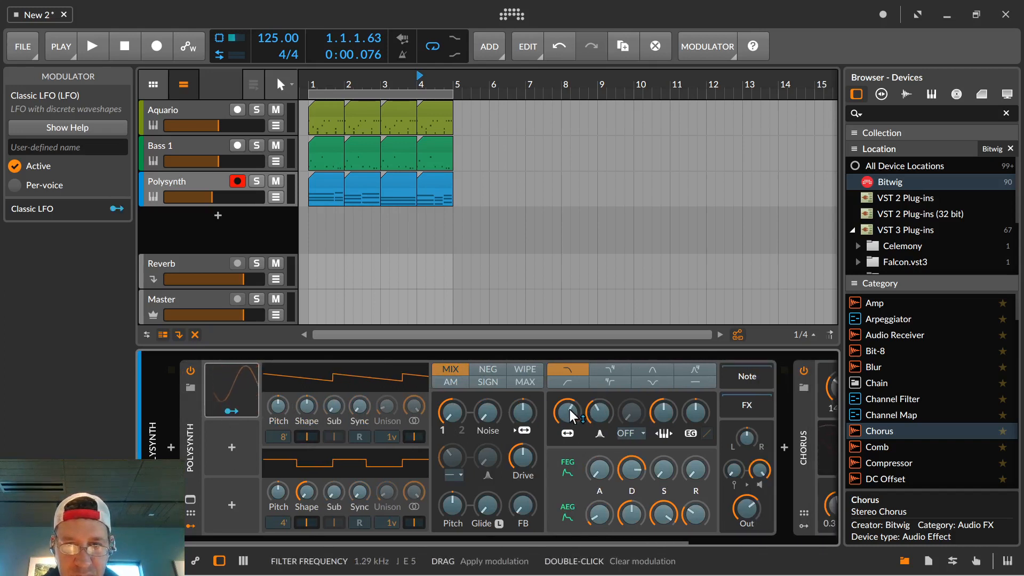
pyautogui.moveTo(566, 414); pyautogui.dragTo(569, 433)
pyautogui.press('space')
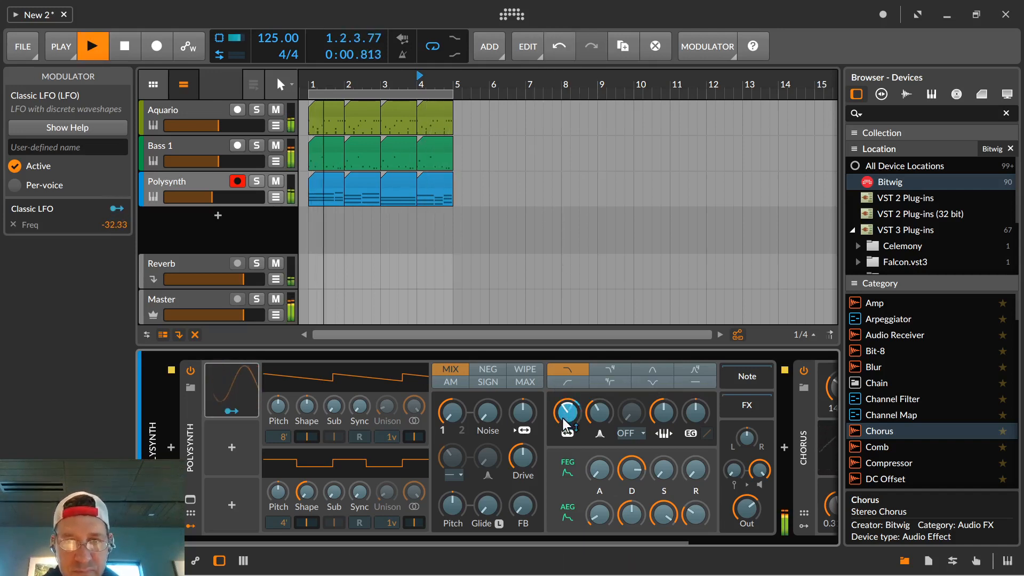
pyautogui.moveTo(562, 418); pyautogui.dragTo(562, 403)
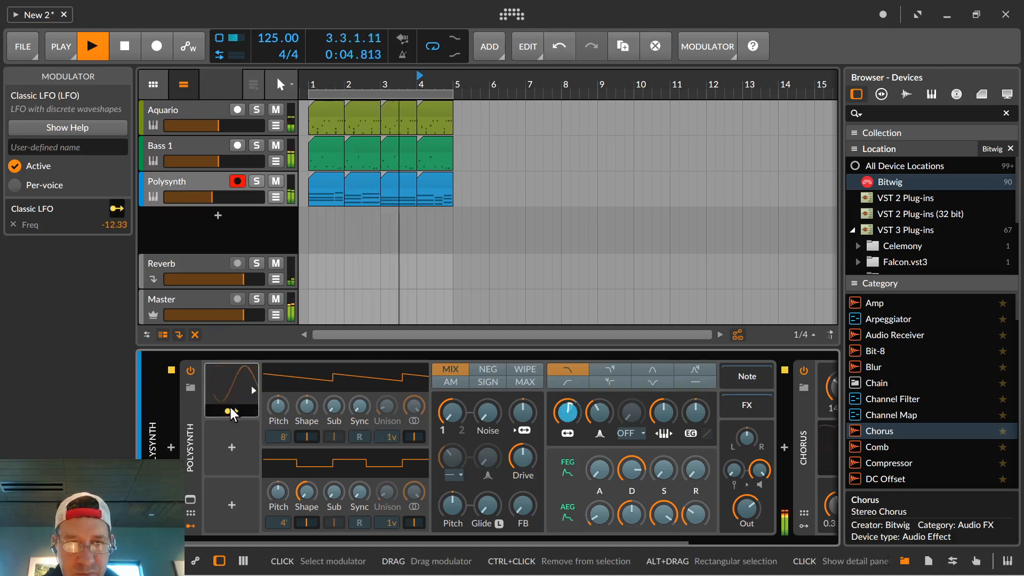
pyautogui.press('space')
pyautogui.click(231, 412)
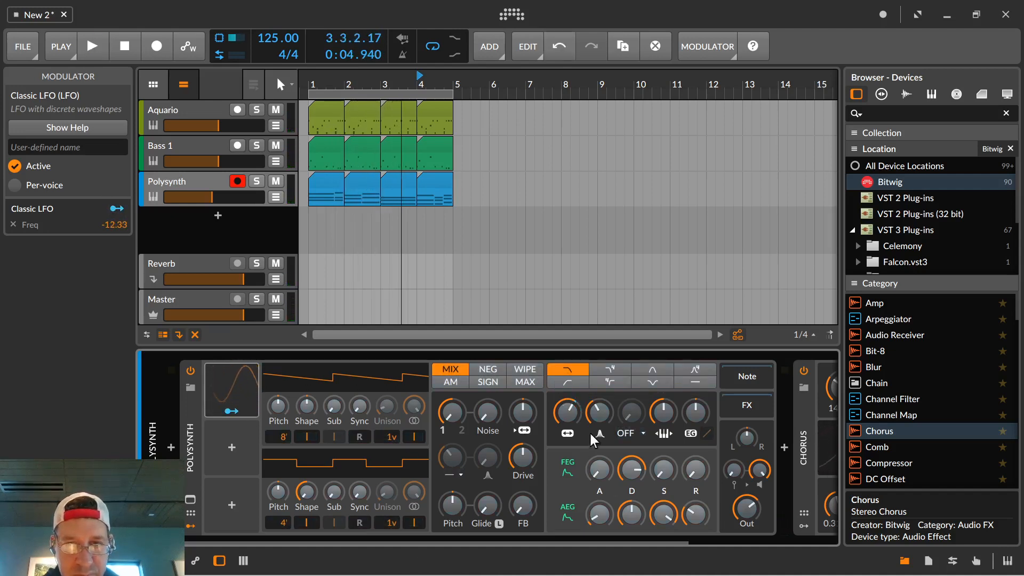
# Sweep Polysynth's base filter frequency from about 9.96 kHz down to about 400 Hz, then raise it moderately while auditioning the loop.
pyautogui.moveTo(567, 411); pyautogui.dragTo(566, 415)
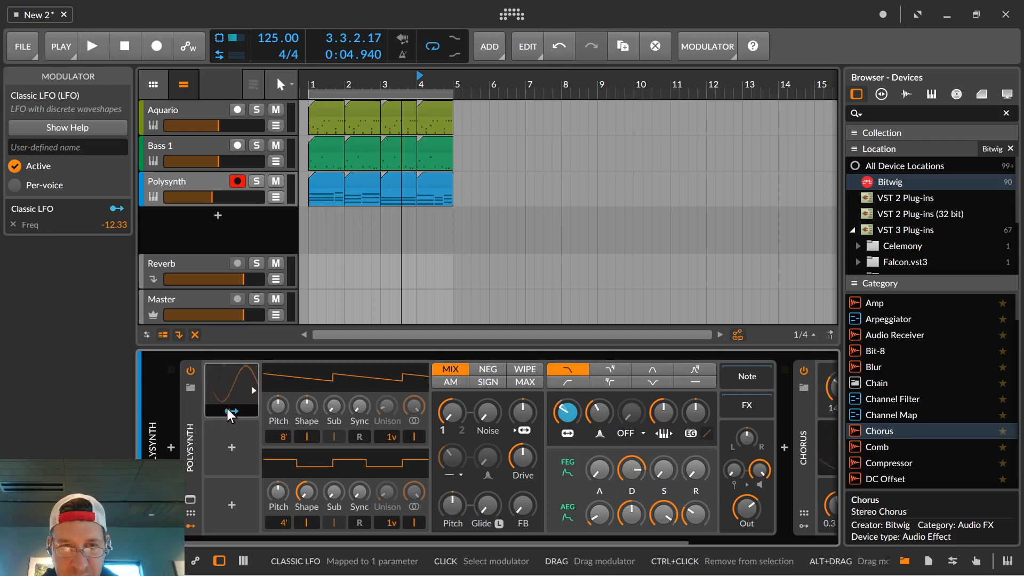
pyautogui.moveTo(568, 412); pyautogui.dragTo(569, 442)
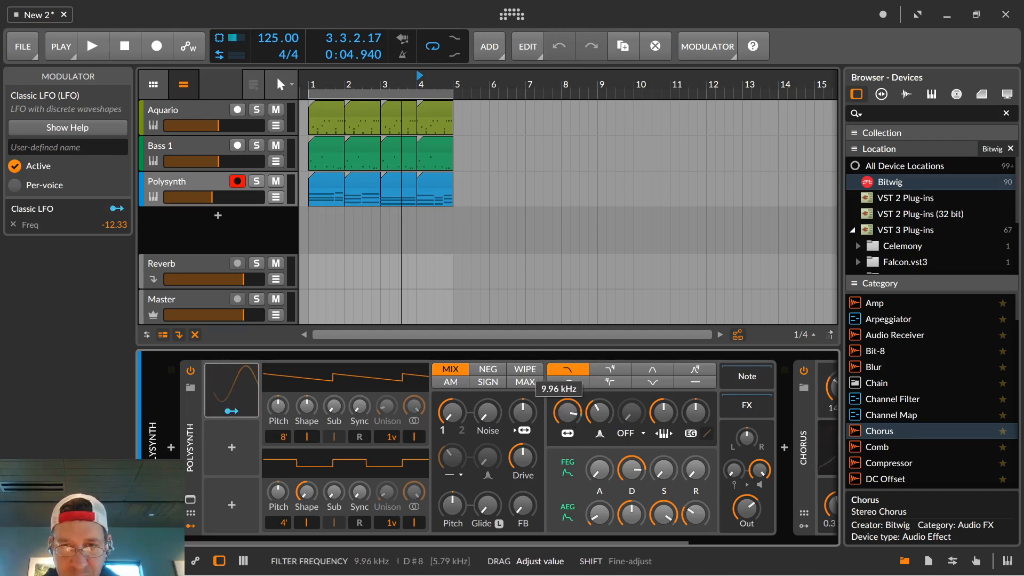
pyautogui.moveTo(568, 414); pyautogui.dragTo(569, 421)
pyautogui.press('space')
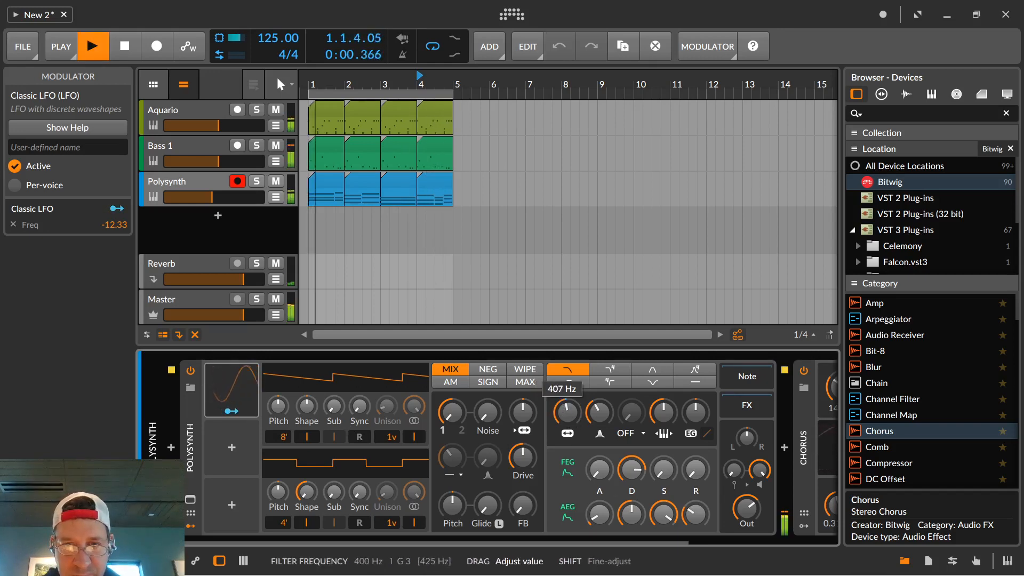
pyautogui.moveTo(566, 421); pyautogui.dragTo(567, 421)
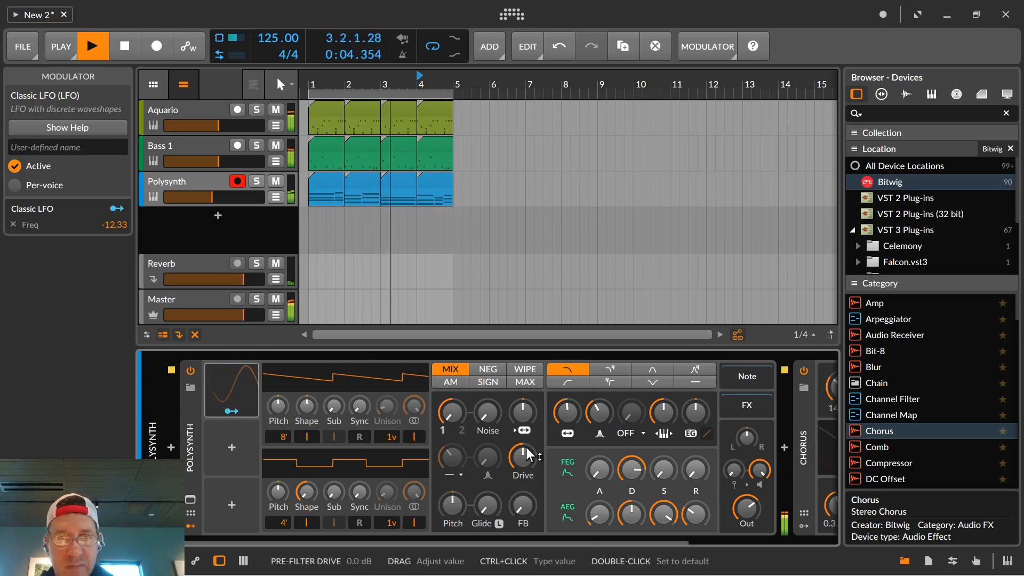
pyautogui.moveTo(566, 415); pyautogui.dragTo(566, 406)
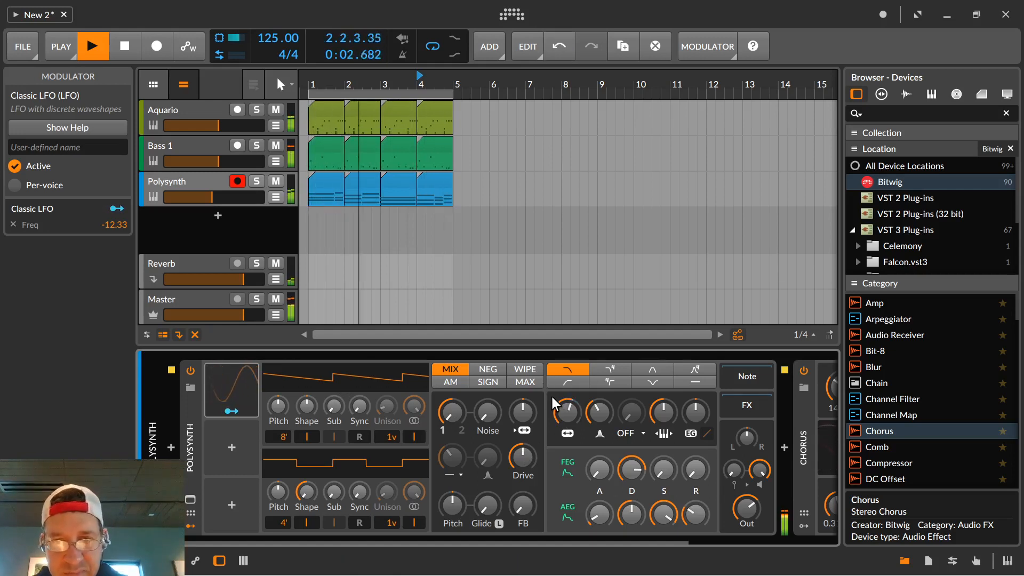
pyautogui.press('space')
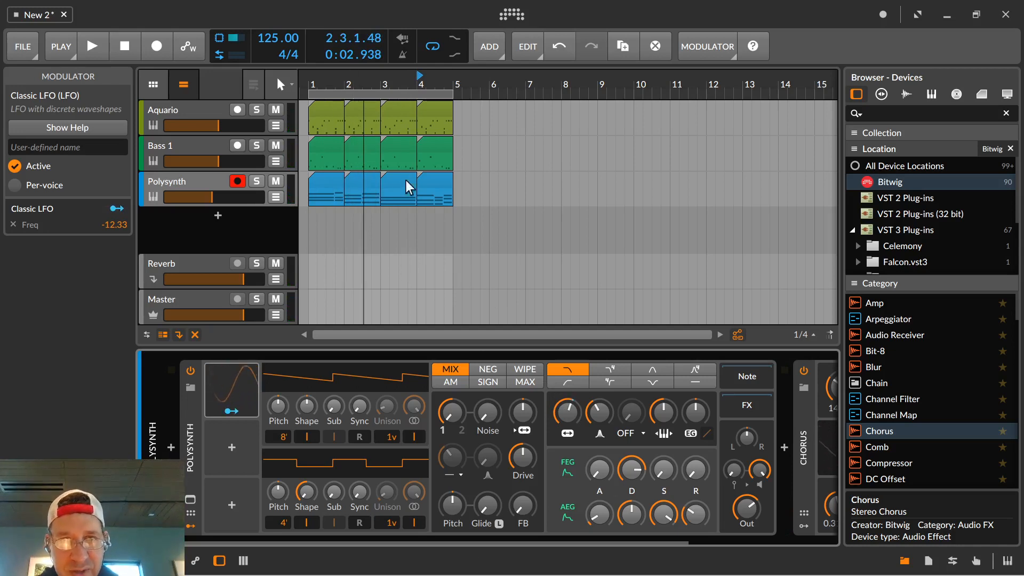
# Insert a Compressor device between Polysynth and Chorus on the Polysynth track.
pyautogui.click(212, 190)
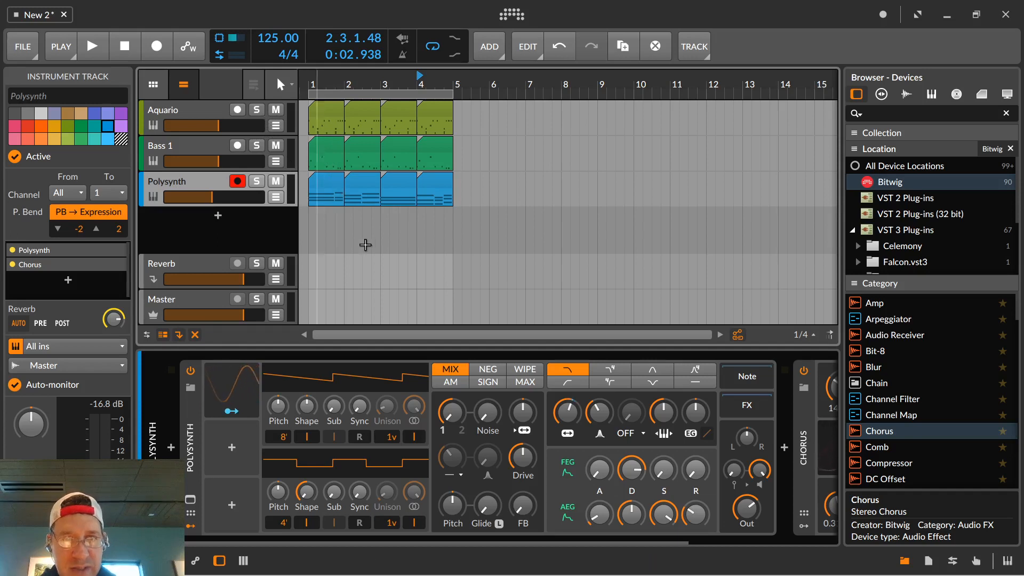
pyautogui.moveTo(436, 542); pyautogui.dragTo(661, 565)
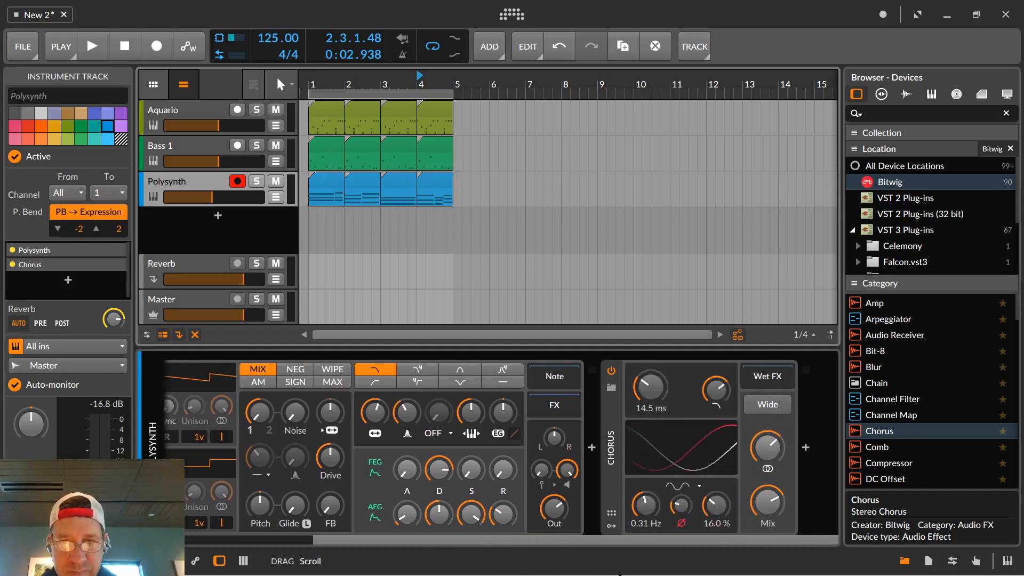
pyautogui.scroll(-10, 897, 423)
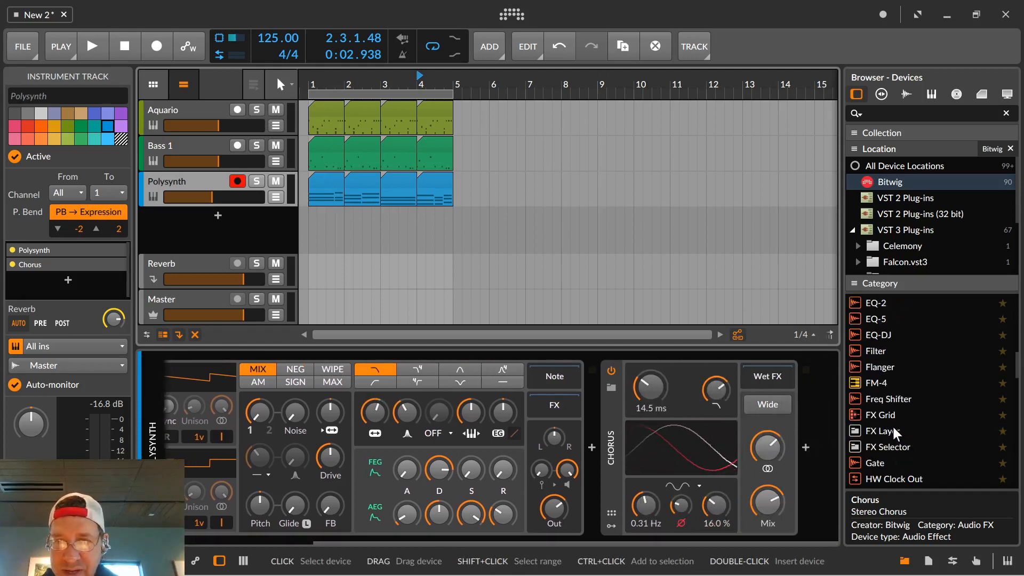
pyautogui.scroll(9, 892, 424)
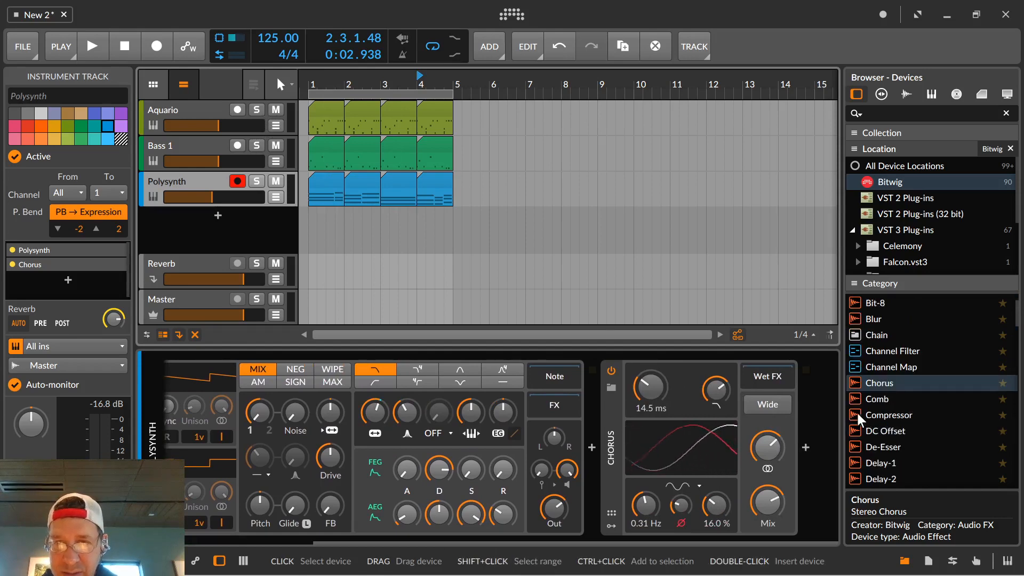
pyautogui.moveTo(855, 413); pyautogui.dragTo(606, 427)
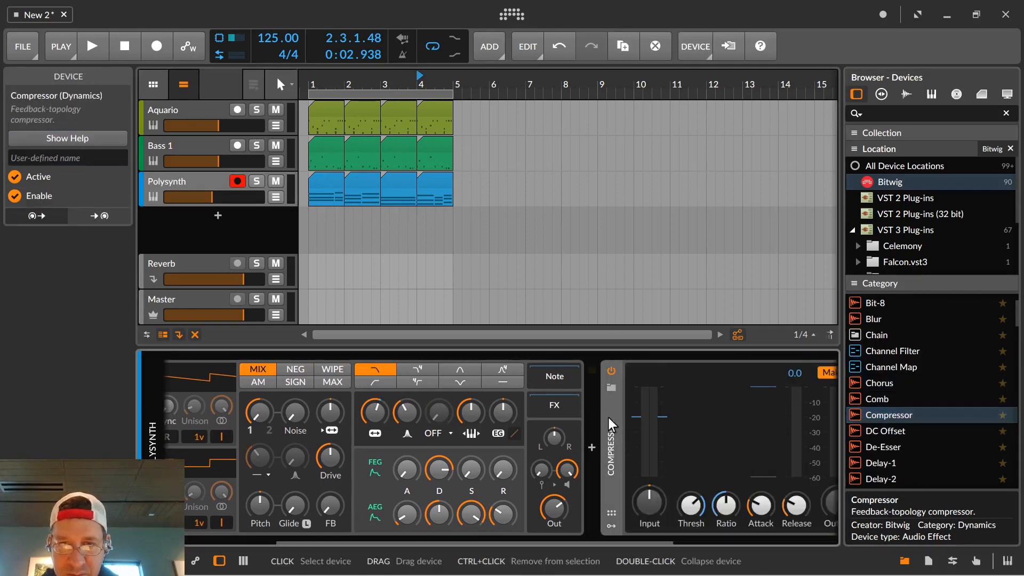
pyautogui.moveTo(627, 538); pyautogui.dragTo(727, 559)
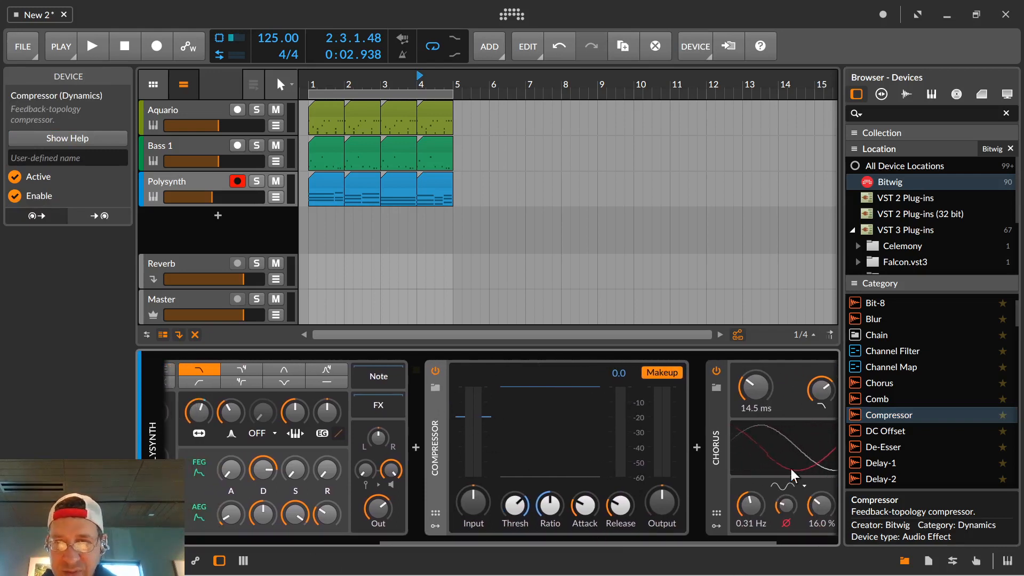
# Delete the Compressor from the Polysynth track's device chain.
pyautogui.scroll(-3, 871, 433)
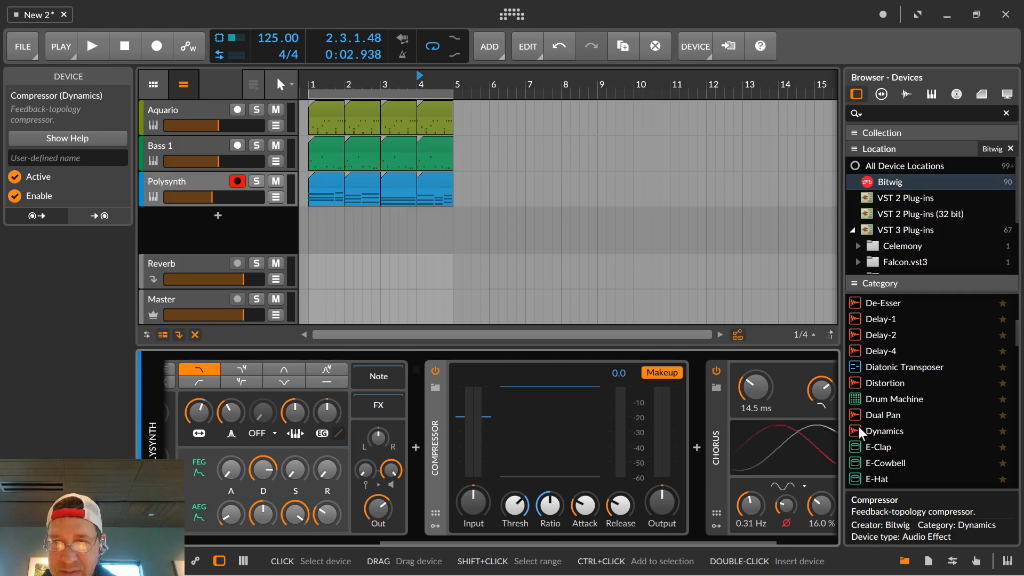
pyautogui.rightClick(437, 411)
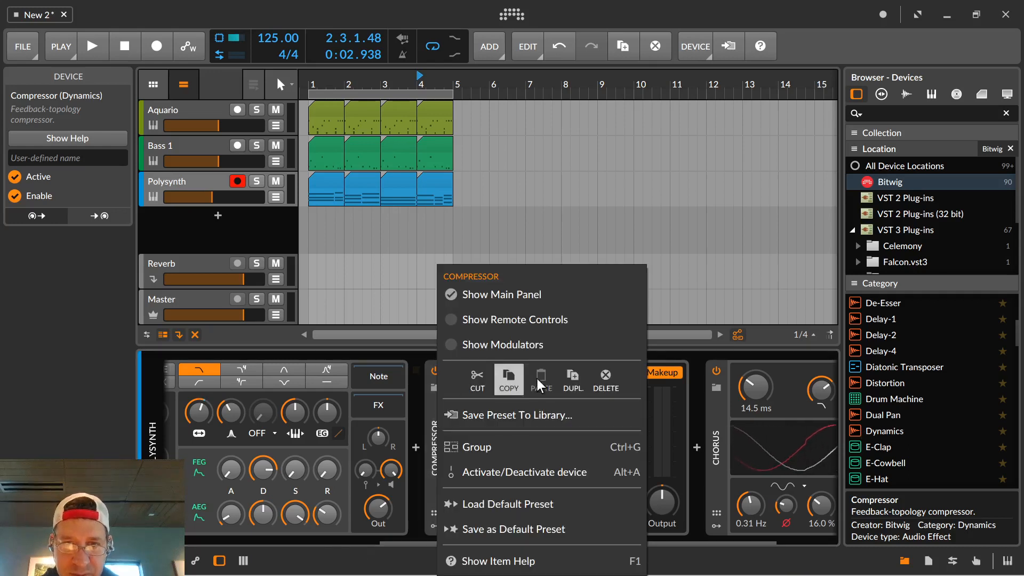
pyautogui.click(605, 379)
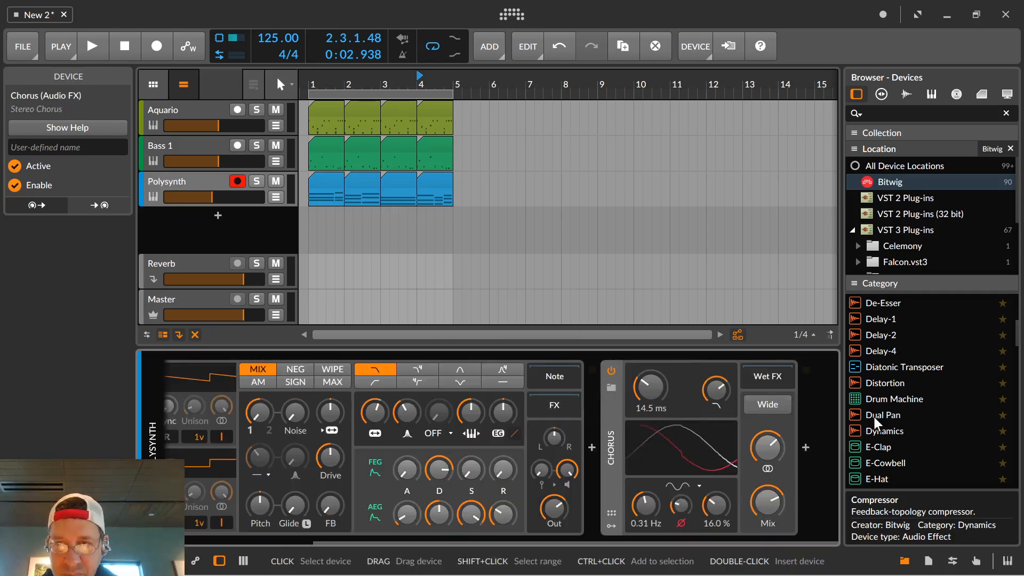
# Insert a Dynamics device between Polysynth and Chorus and set its sidechain source to Kick (POST) from Aquario's drum machine chains.
pyautogui.moveTo(880, 429); pyautogui.dragTo(592, 441)
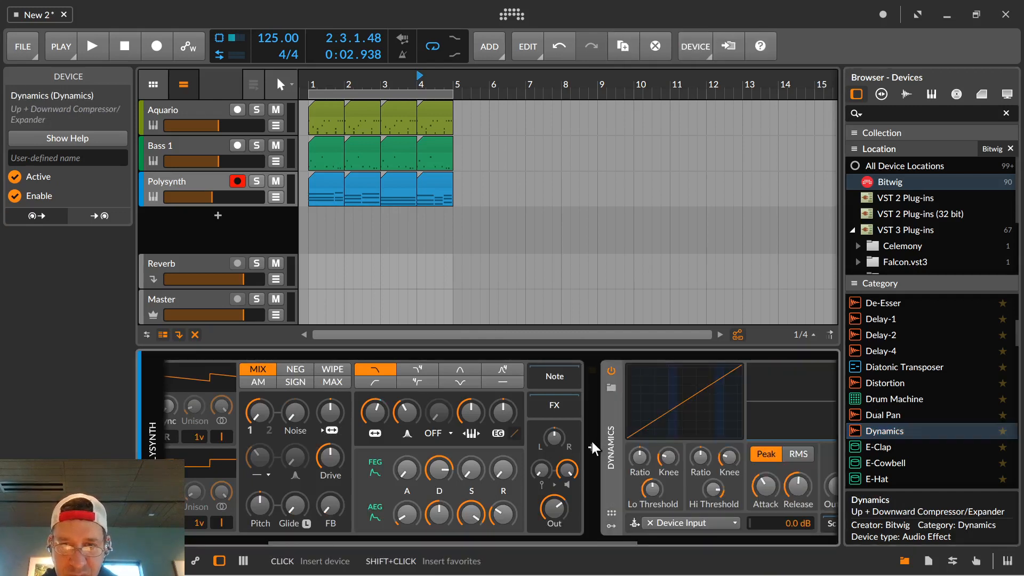
pyautogui.hscroll(5, 632, 540)
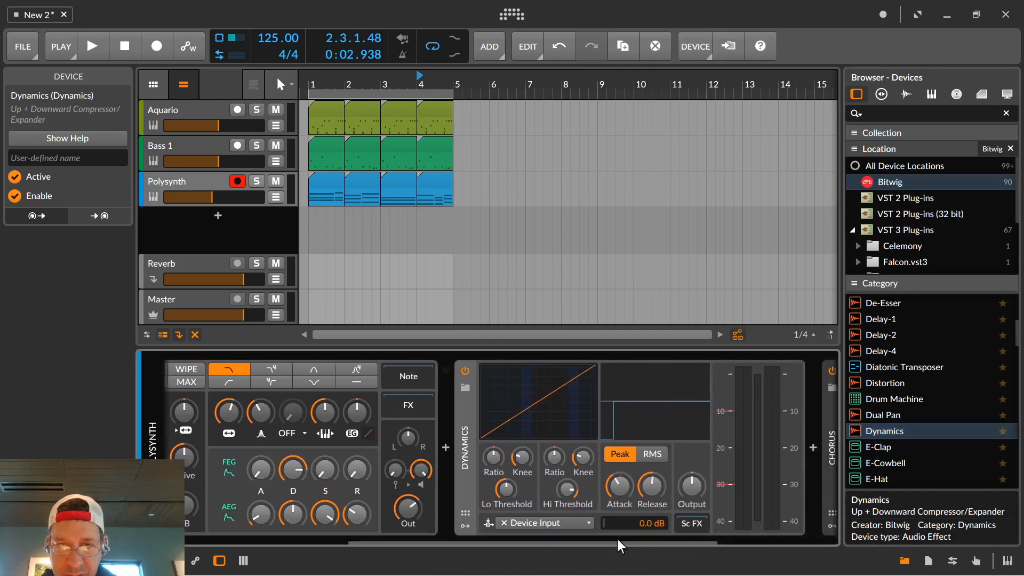
pyautogui.click(558, 523)
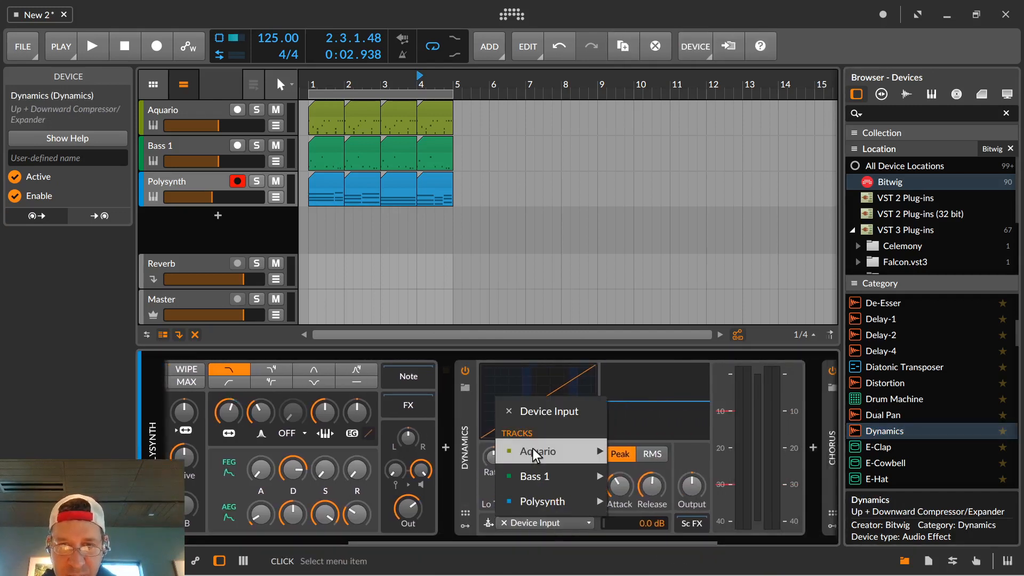
pyautogui.moveTo(533, 447)
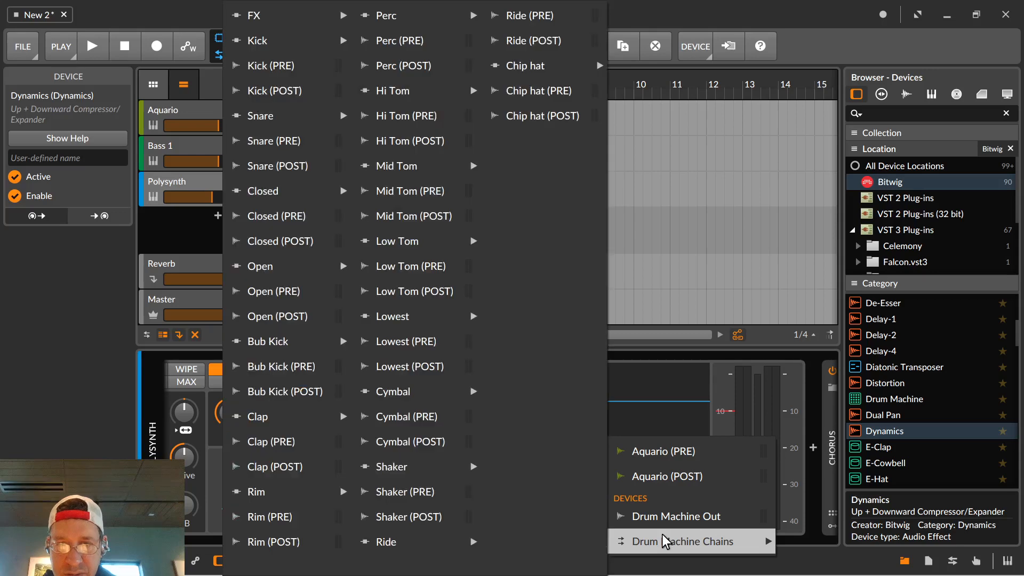
pyautogui.moveTo(641, 541)
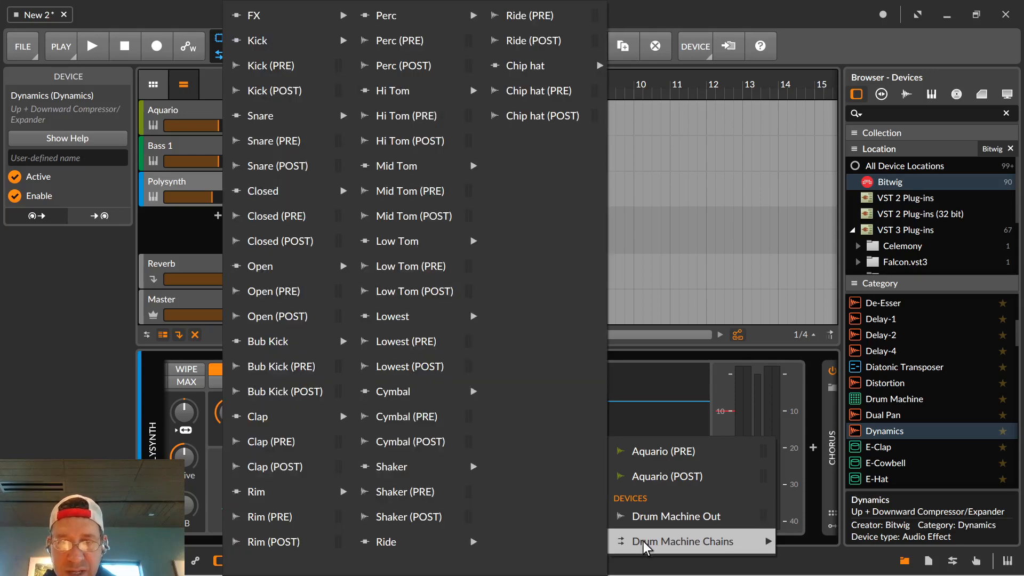
pyautogui.click(258, 95)
# During loop playback, experiment with the Dynamics device's low and high compression settings and shorten its attack.
pyautogui.press('space')
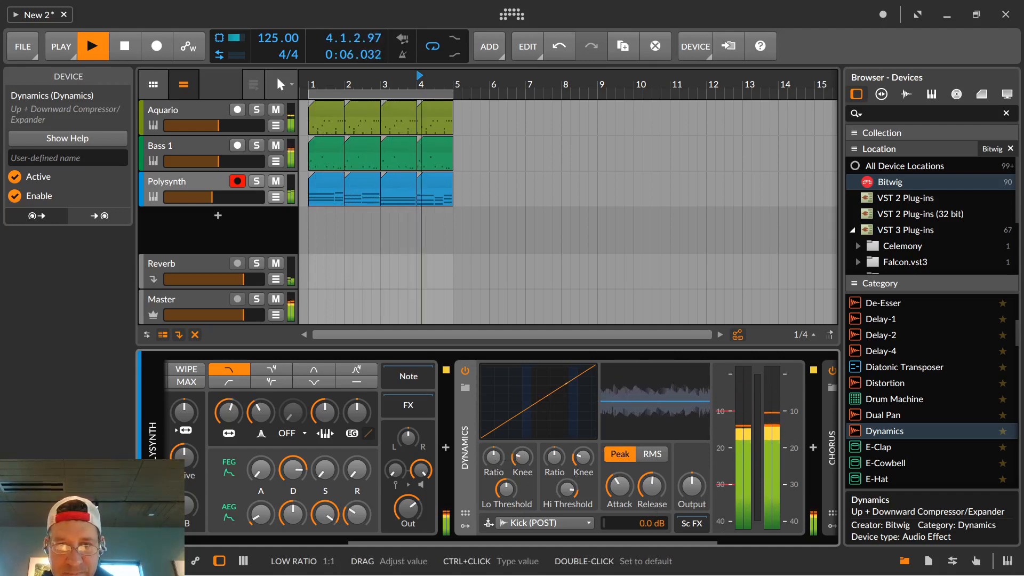
pyautogui.moveTo(507, 459); pyautogui.dragTo(506, 384)
pyautogui.moveTo(510, 488); pyautogui.dragTo(567, 501)
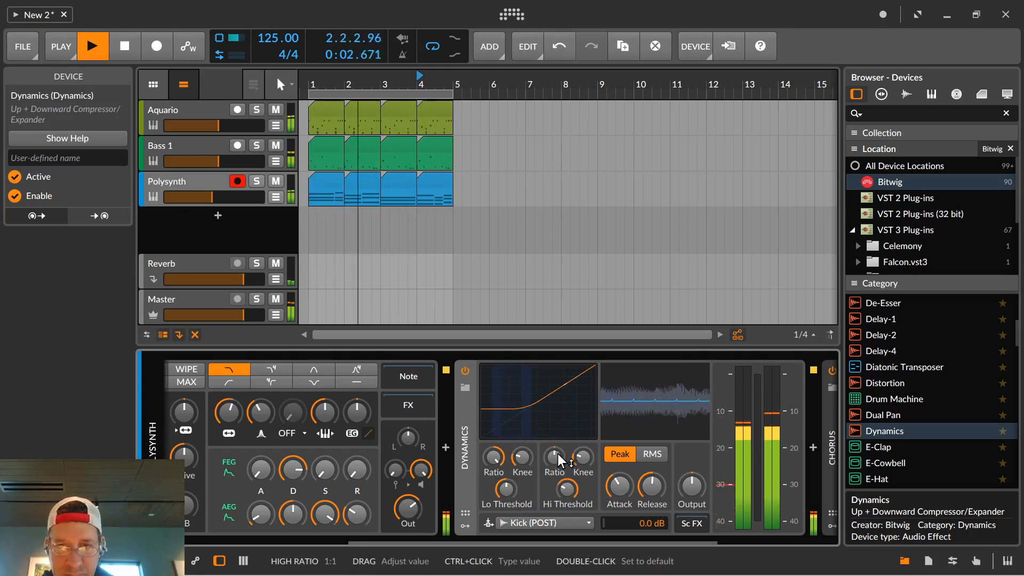
pyautogui.moveTo(557, 434); pyautogui.dragTo(562, 486)
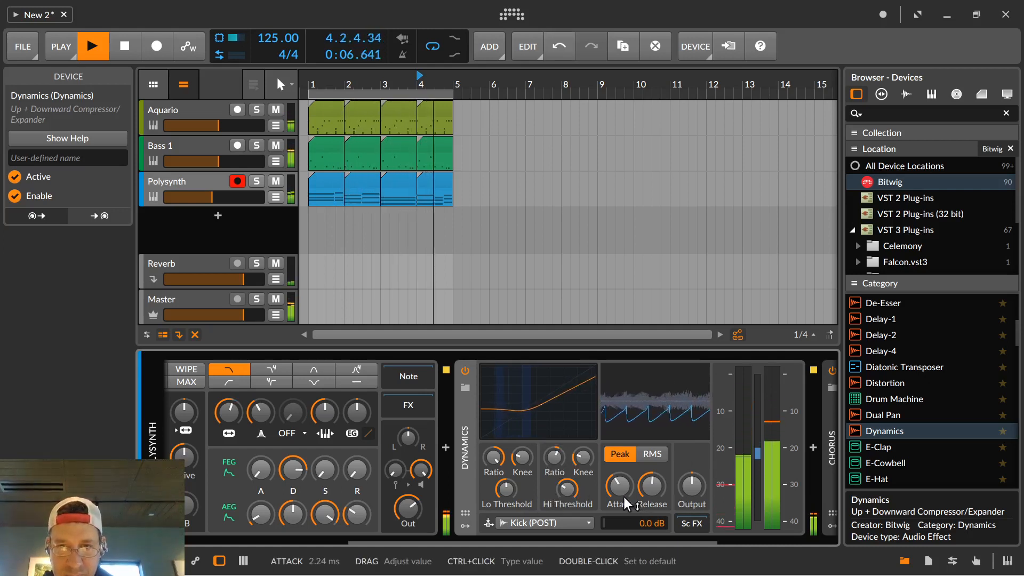
pyautogui.moveTo(624, 496); pyautogui.dragTo(624, 524)
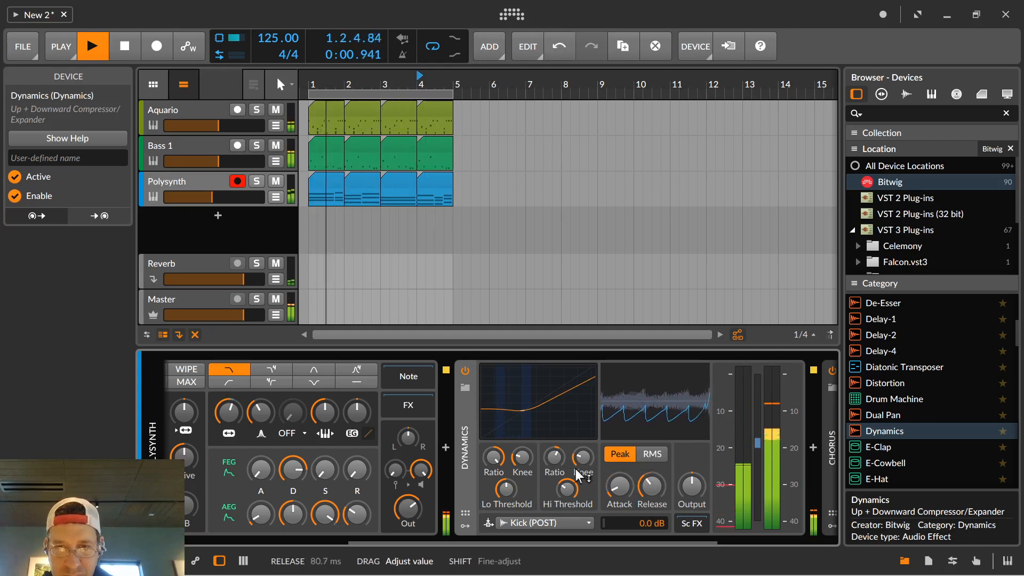
pyautogui.moveTo(576, 500); pyautogui.dragTo(576, 397)
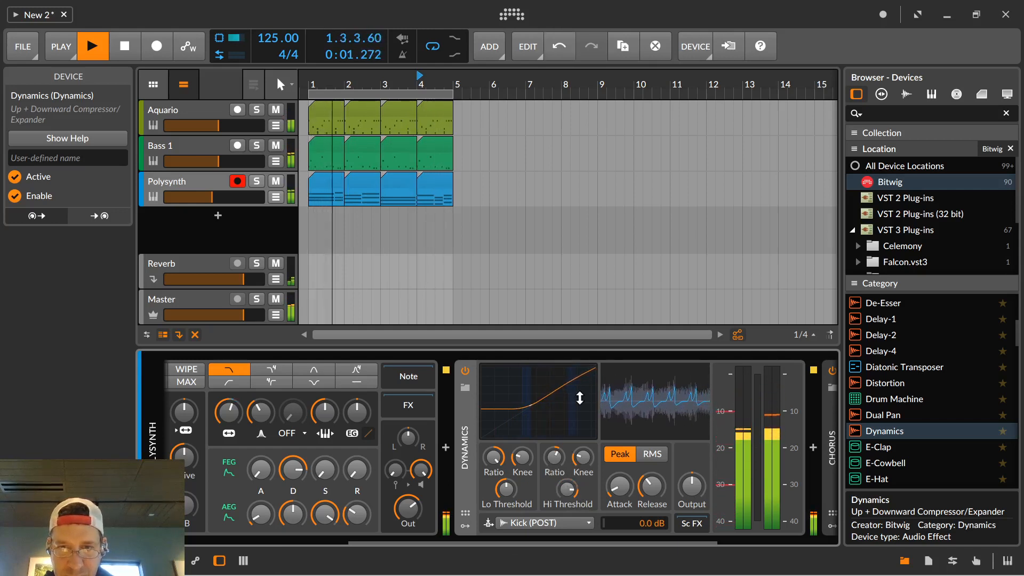
# Return the Dynamics low ratio to 1:1, then raise the high ratio and adjust the high threshold for kick-driven ducking.
pyautogui.moveTo(496, 495); pyautogui.dragTo(495, 512)
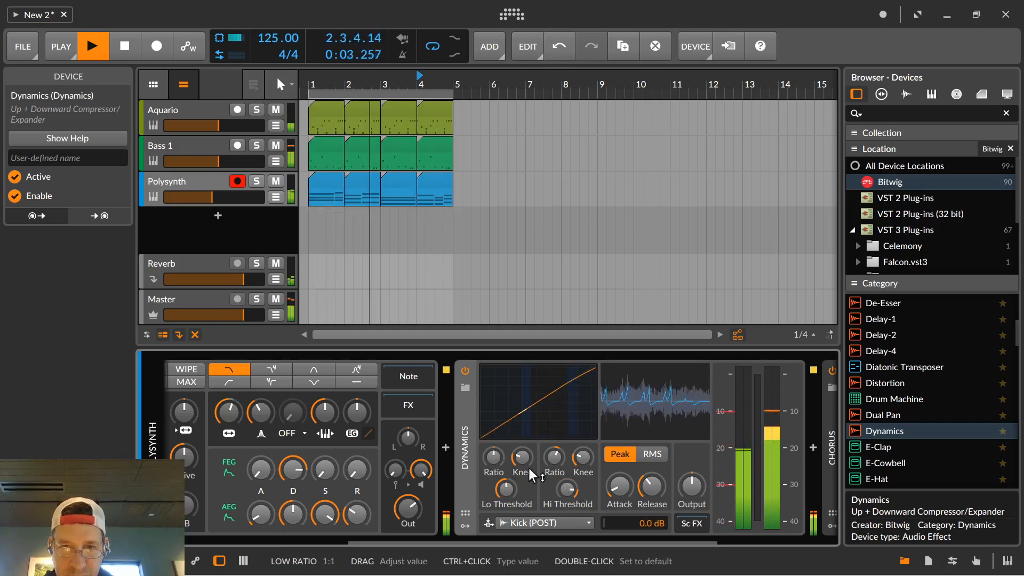
pyautogui.moveTo(554, 456); pyautogui.dragTo(583, 452)
pyautogui.moveTo(567, 488)
pyautogui.mouseDown()
pyautogui.moveTo(567, 507)
pyautogui.moveTo(566, 490)
pyautogui.mouseUp()
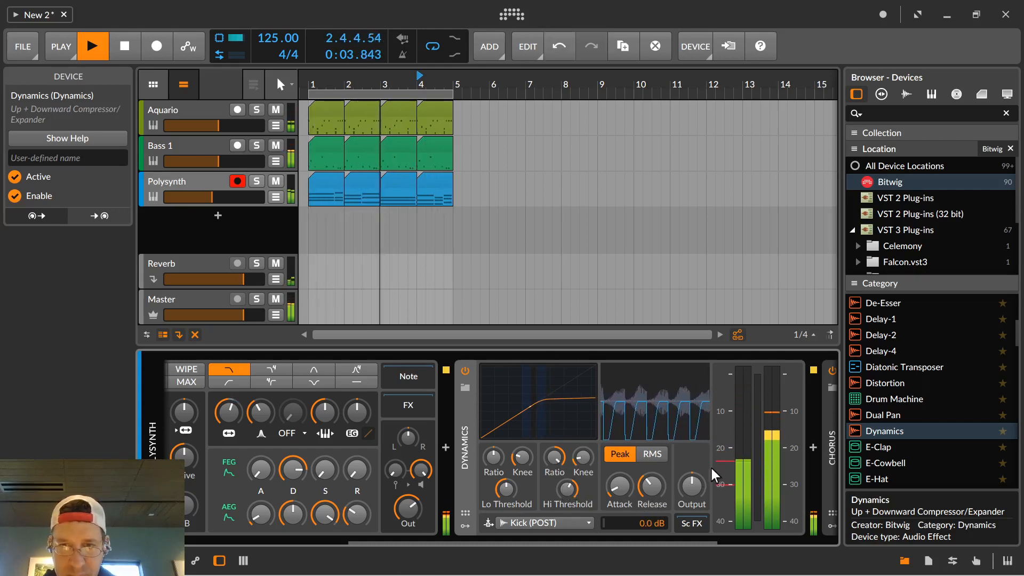
pyautogui.press('space')
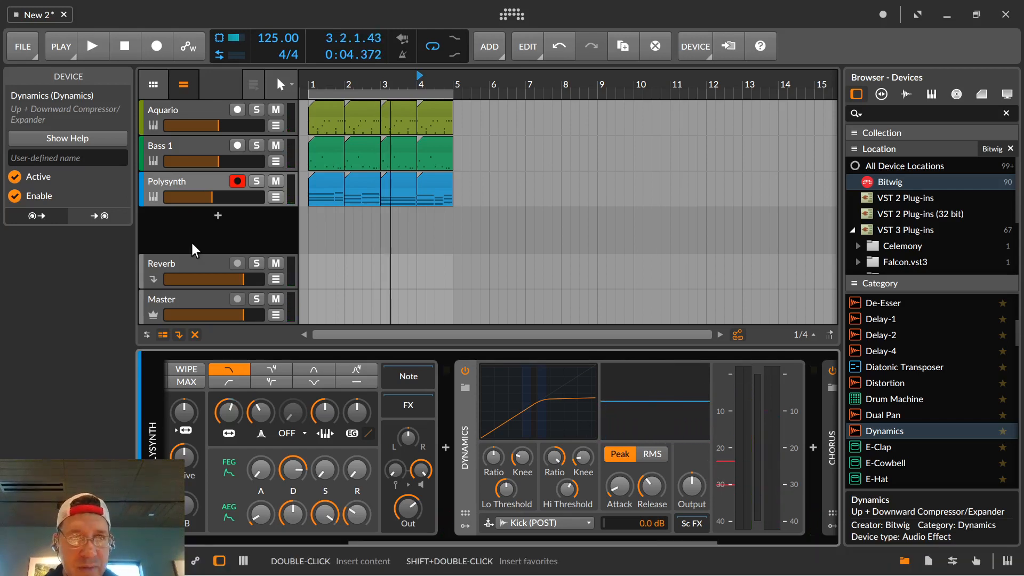
# Show the mixer, move the playback start to bar 1 and audition the loop with the Polysynth track selected.
pyautogui.click(243, 560)
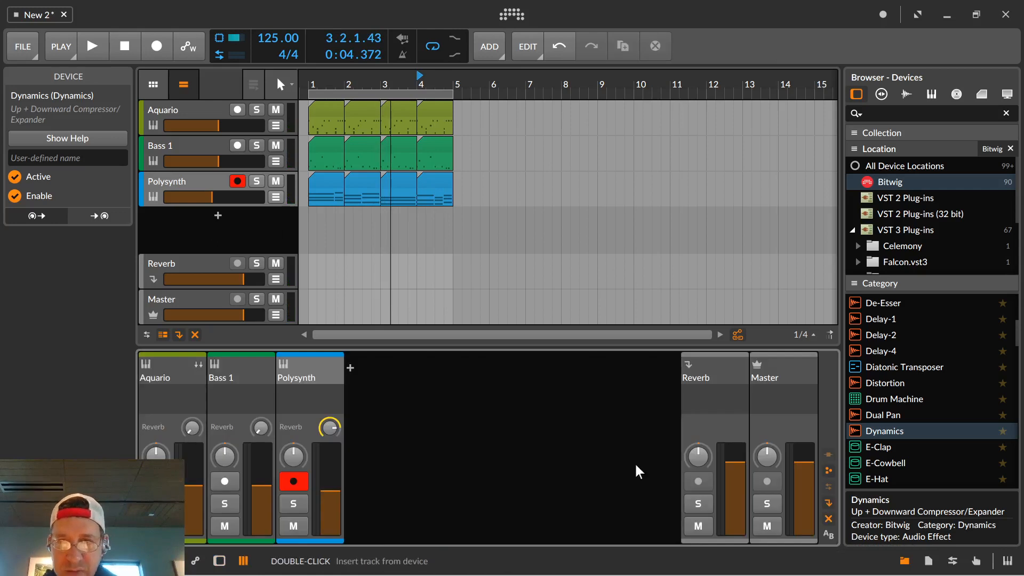
pyautogui.press('space')
pyautogui.press('space')
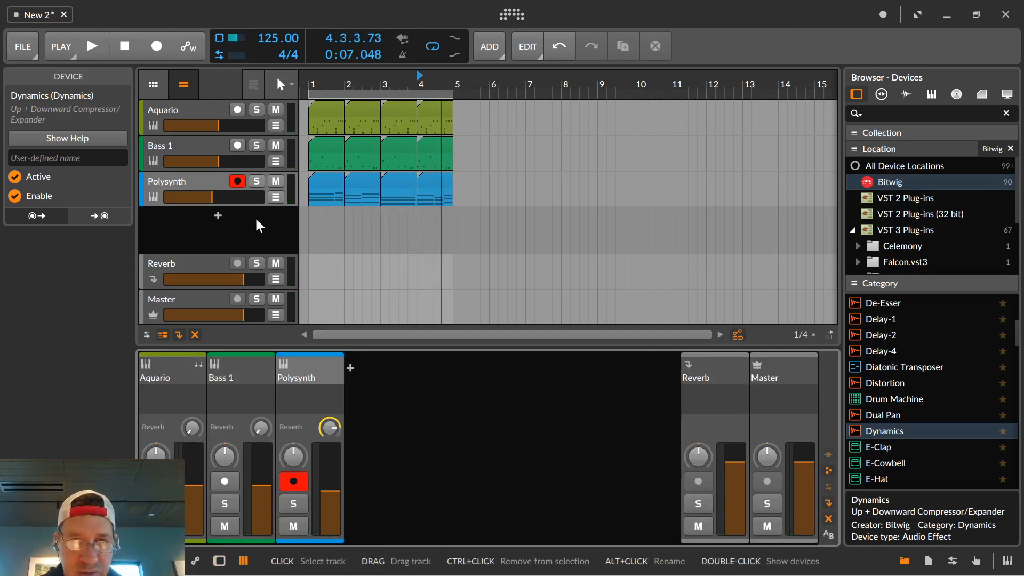
pyautogui.click(211, 191)
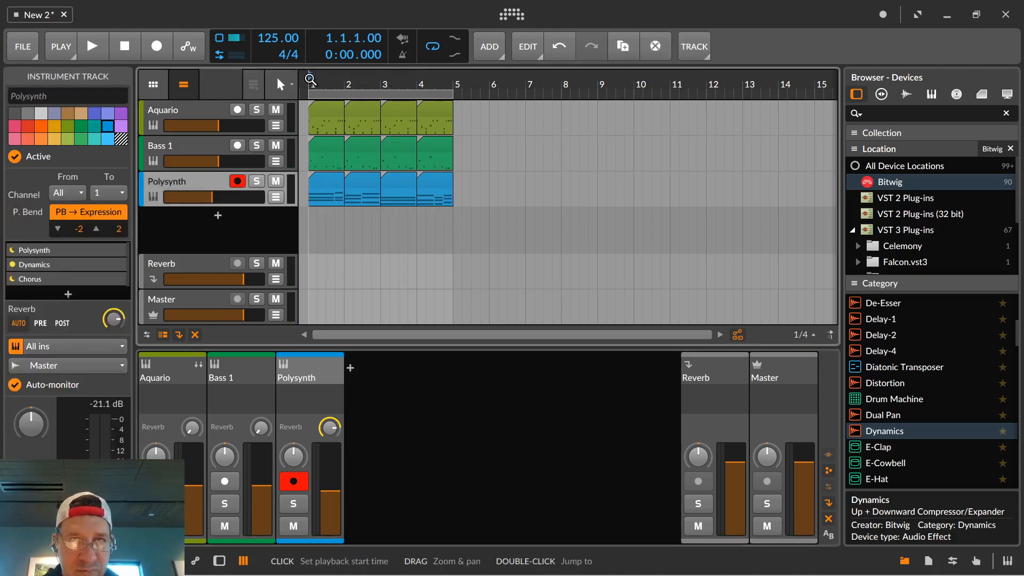
pyautogui.press('space')
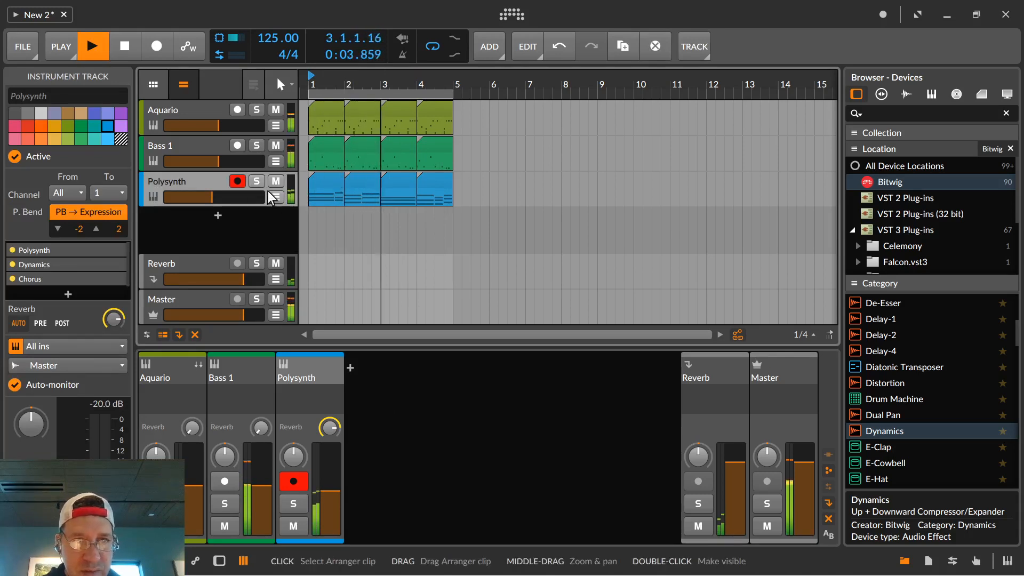
pyautogui.press('space')
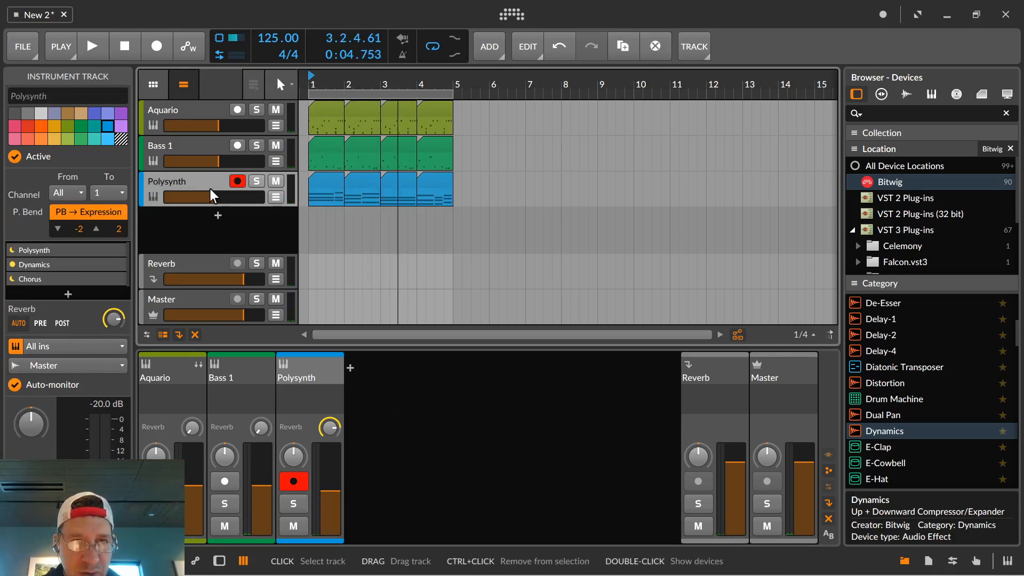
# Reopen the Polysynth track's devices and set the Classic LFO's filter frequency modulation amount to 27.67.
pyautogui.doubleClick(144, 195)
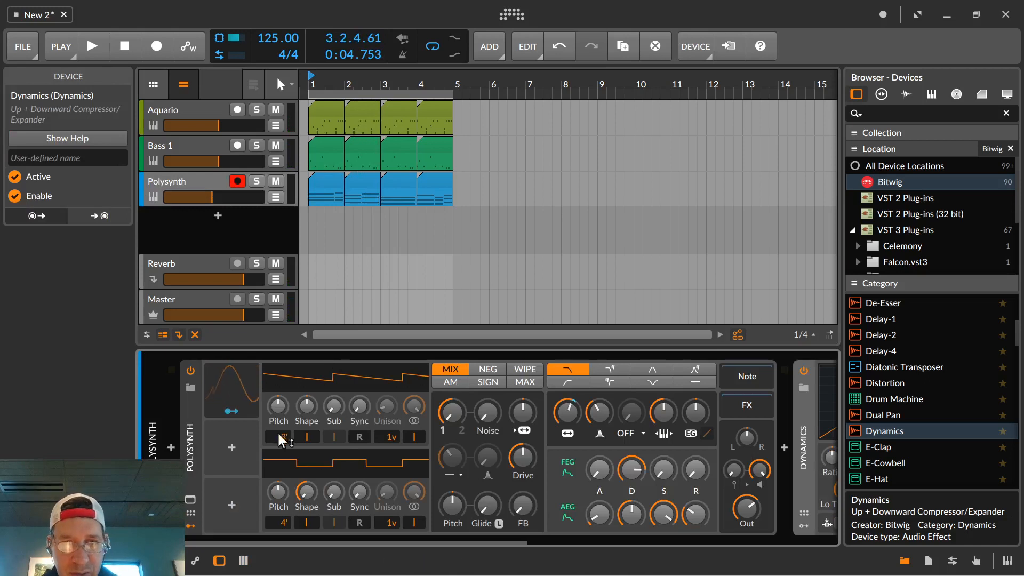
pyautogui.click(251, 386)
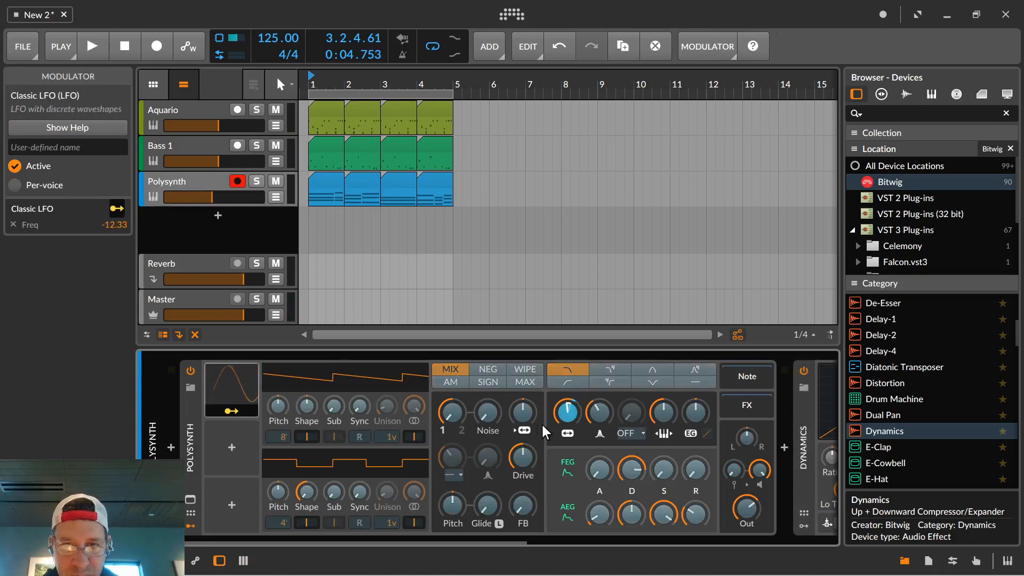
pyautogui.moveTo(566, 414); pyautogui.dragTo(567, 401)
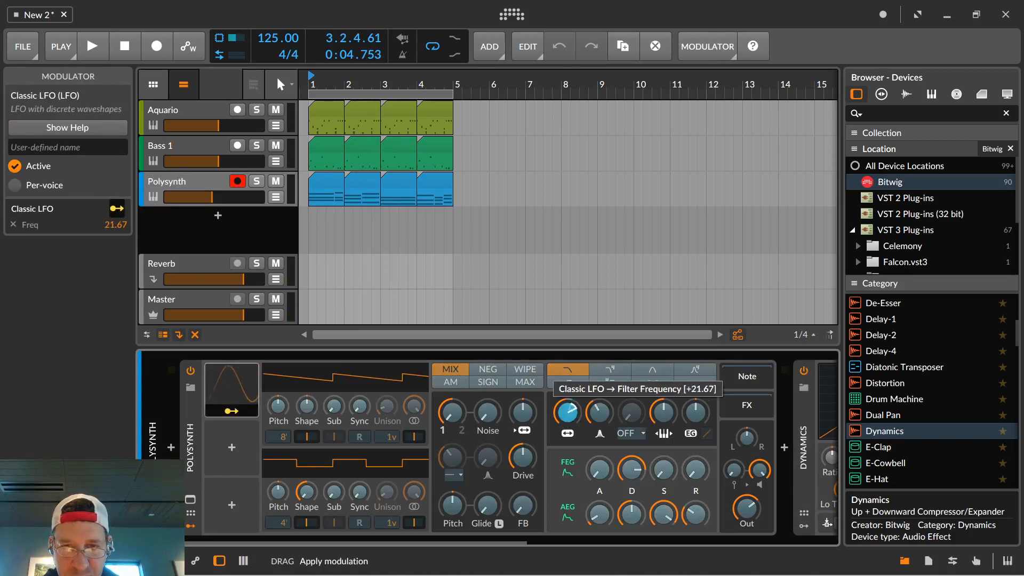
# Open the Classic LFO's settings, audition the Triangle waveform in the playing loop, and switch the waveform to Ramp.
pyautogui.press('space')
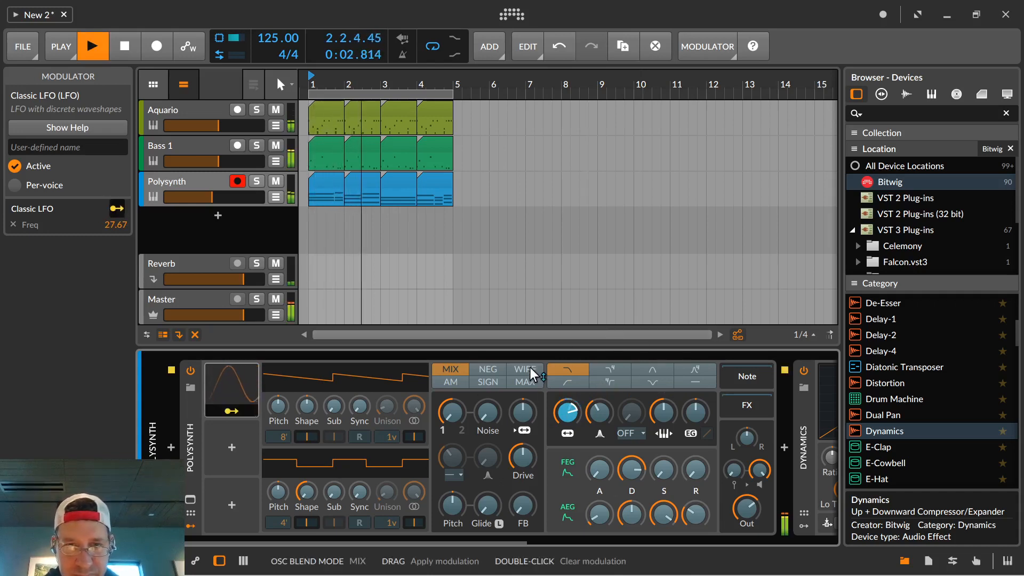
pyautogui.click(250, 386)
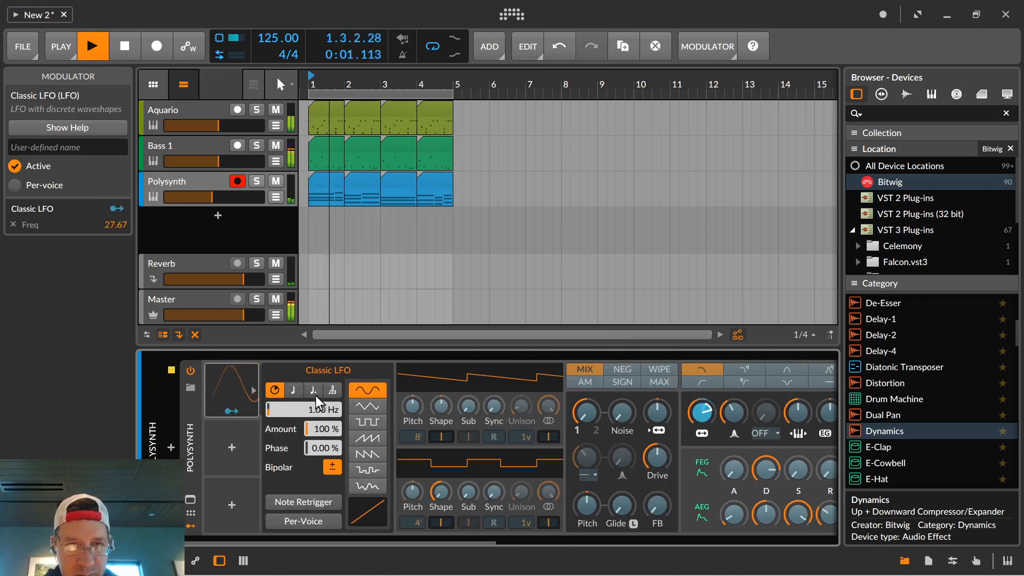
pyautogui.click(361, 401)
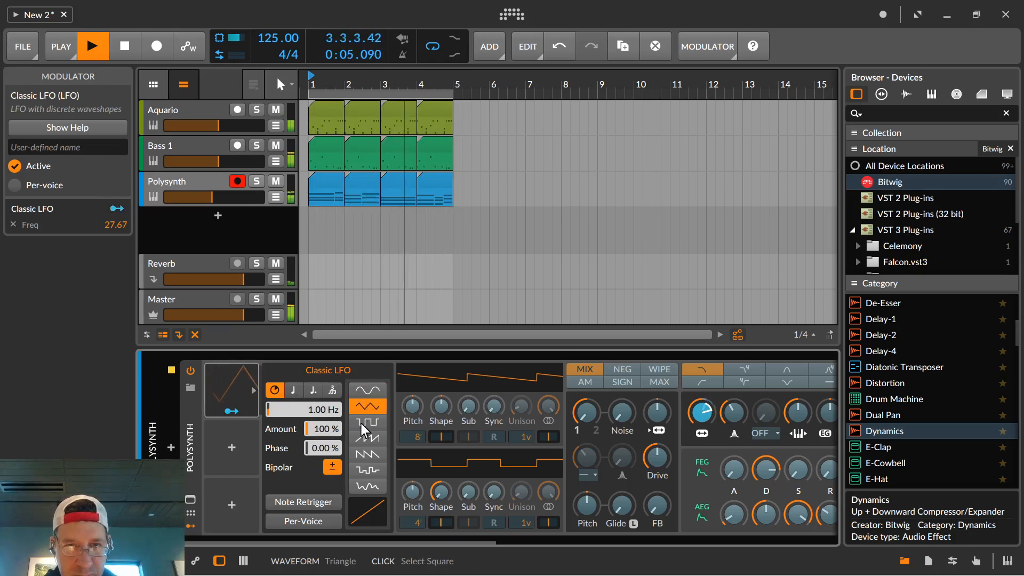
pyautogui.click(367, 438)
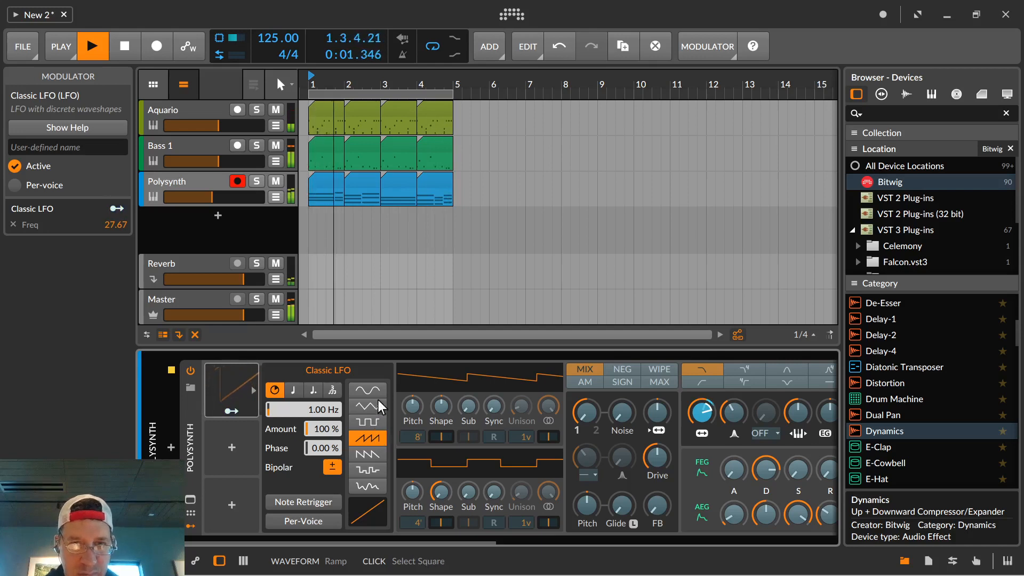
pyautogui.press('space')
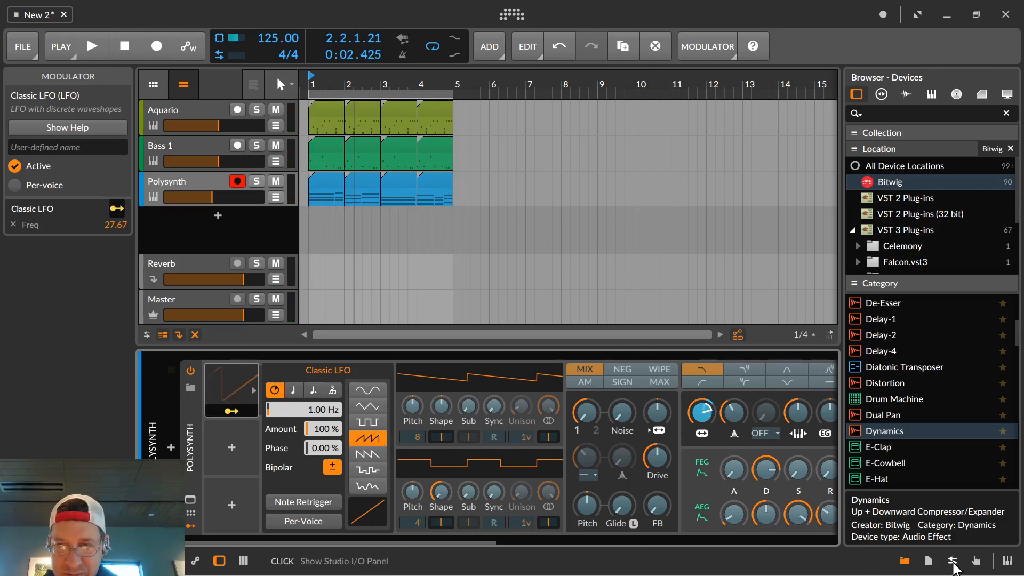
# Show the mixer, add an effect track beside the Reverb track, and insert the Delay-2 device on it.
pyautogui.click(243, 561)
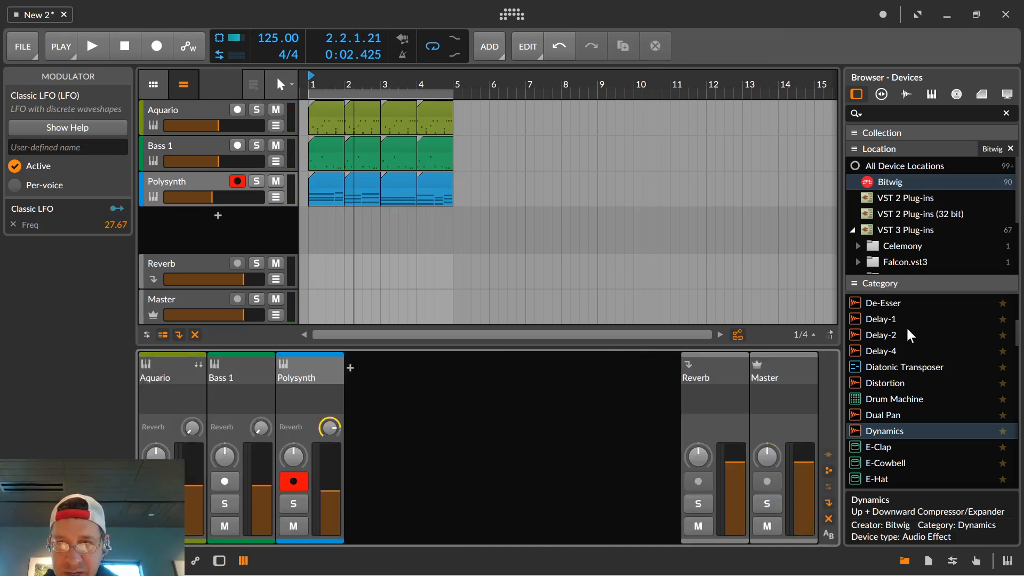
pyautogui.rightClick(650, 397)
pyautogui.click(699, 463)
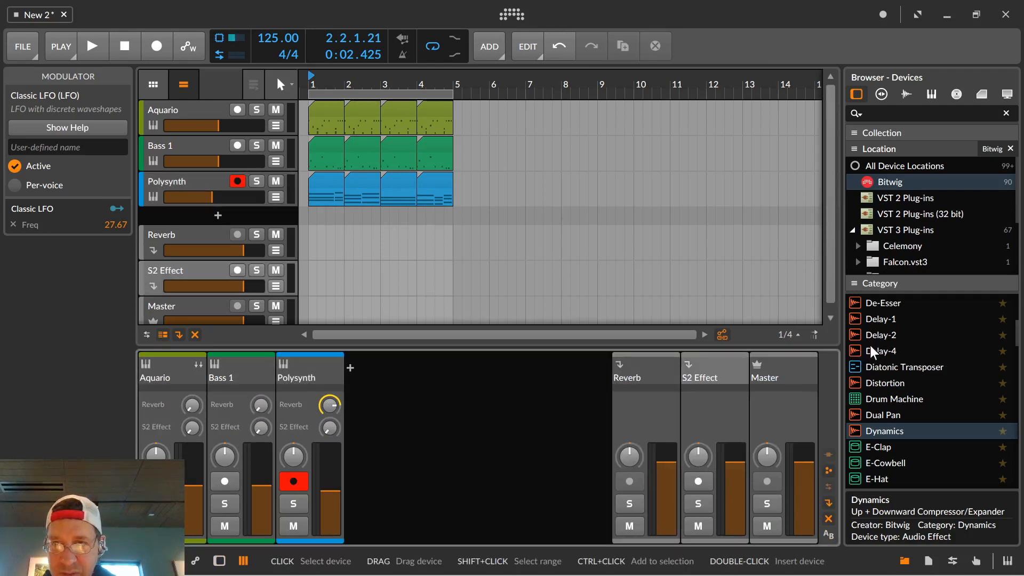
pyautogui.moveTo(871, 336); pyautogui.dragTo(699, 366)
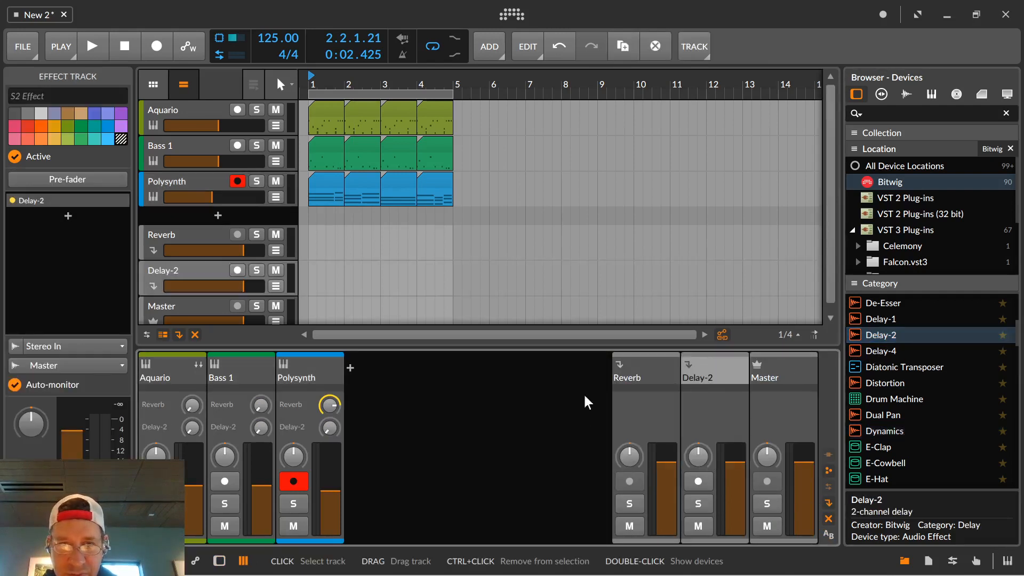
# Raise the Polysynth track's Delay-2 send to about halfway and audition the loop with the delay.
pyautogui.moveTo(331, 431); pyautogui.dragTo(330, 418)
pyautogui.press('space')
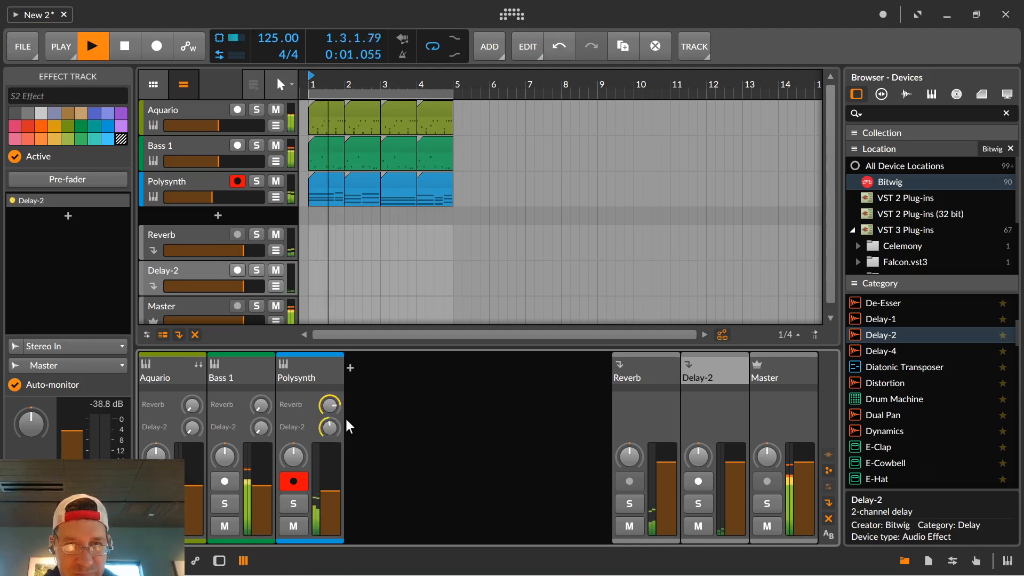
pyautogui.press('space')
pyautogui.press('space')
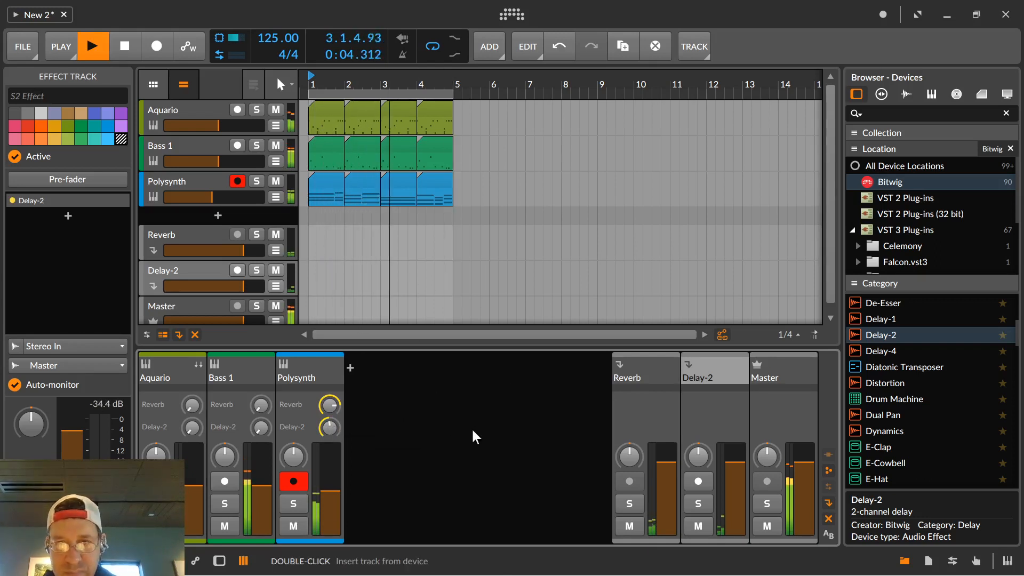
pyautogui.press('space')
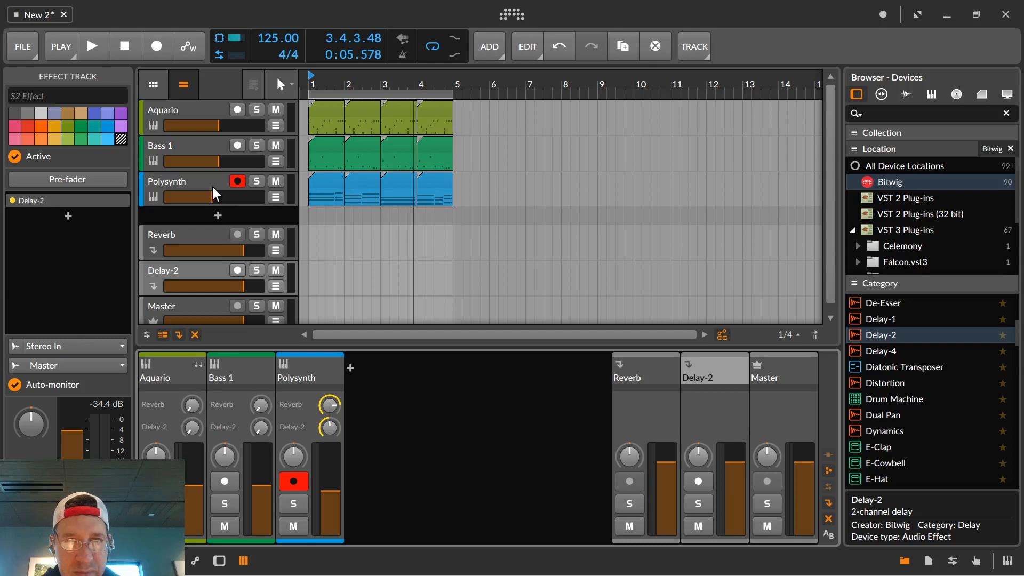
# Find Polysynth among the Bitwig devices and add it as a new instrument track below the existing Polysynth track.
pyautogui.scroll(1, 955, 395)
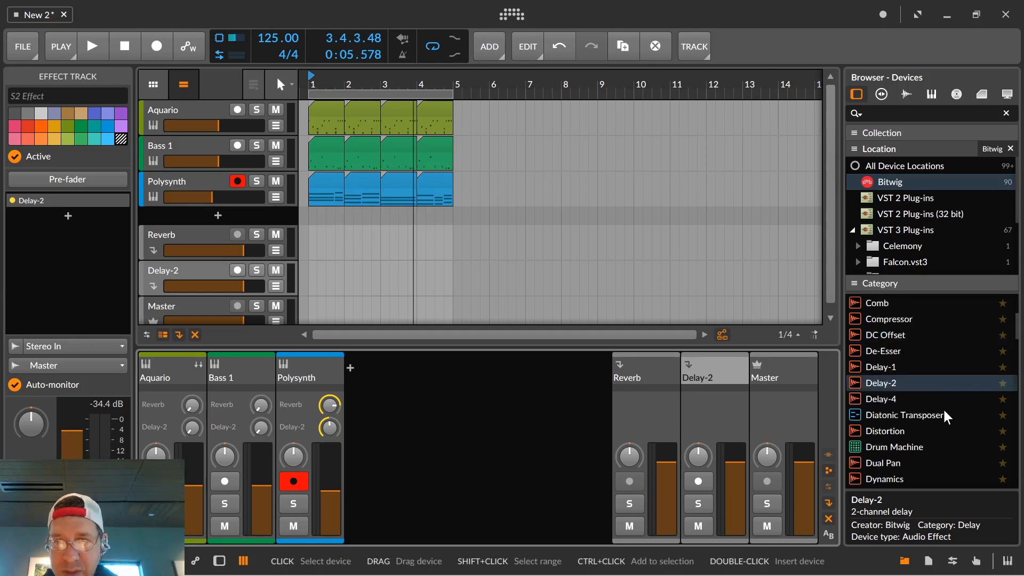
pyautogui.scroll(-20, 933, 400)
pyautogui.scroll(8, 925, 400)
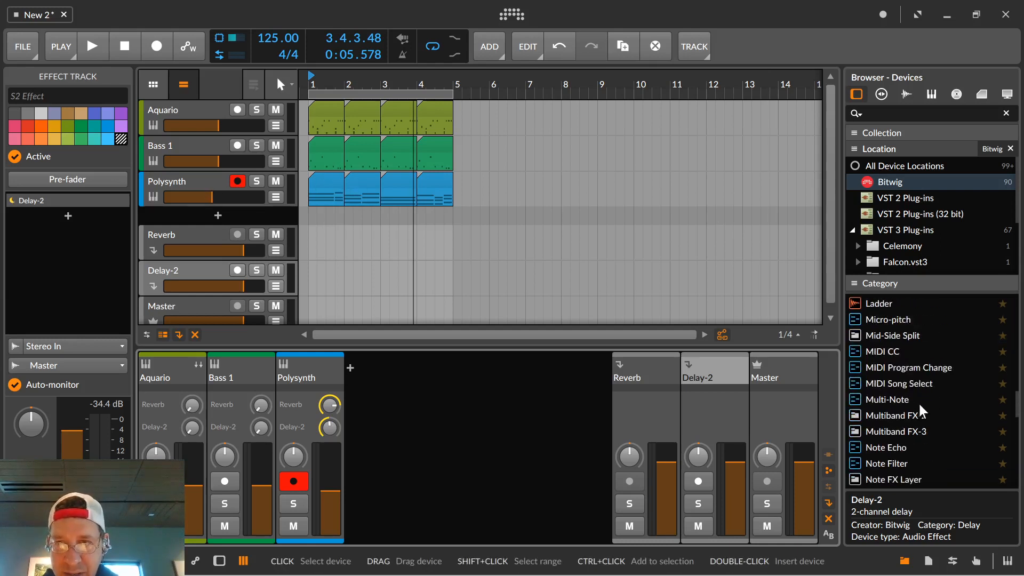
pyautogui.scroll(15, 920, 402)
pyautogui.scroll(-4, 921, 400)
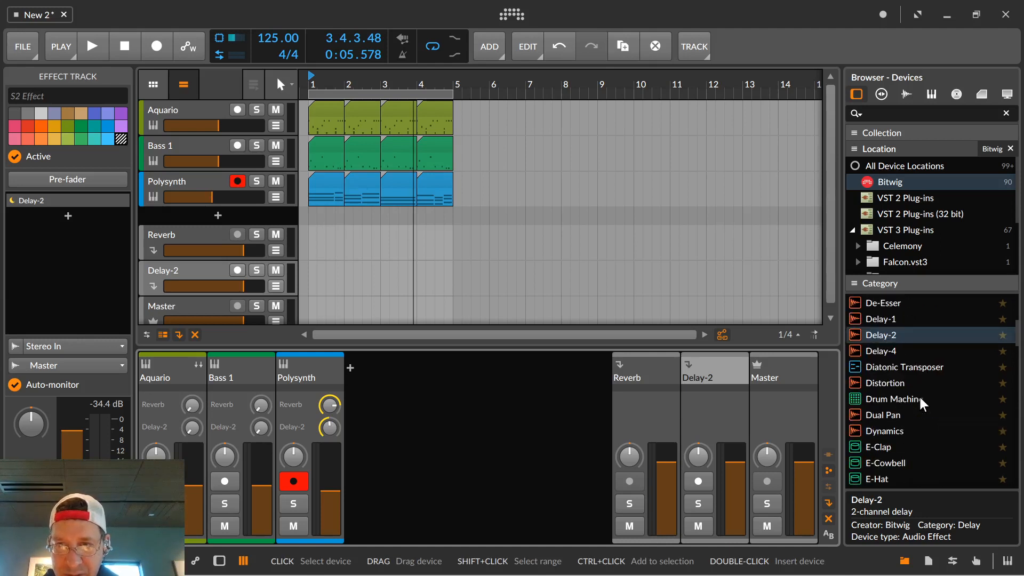
pyautogui.click(878, 182)
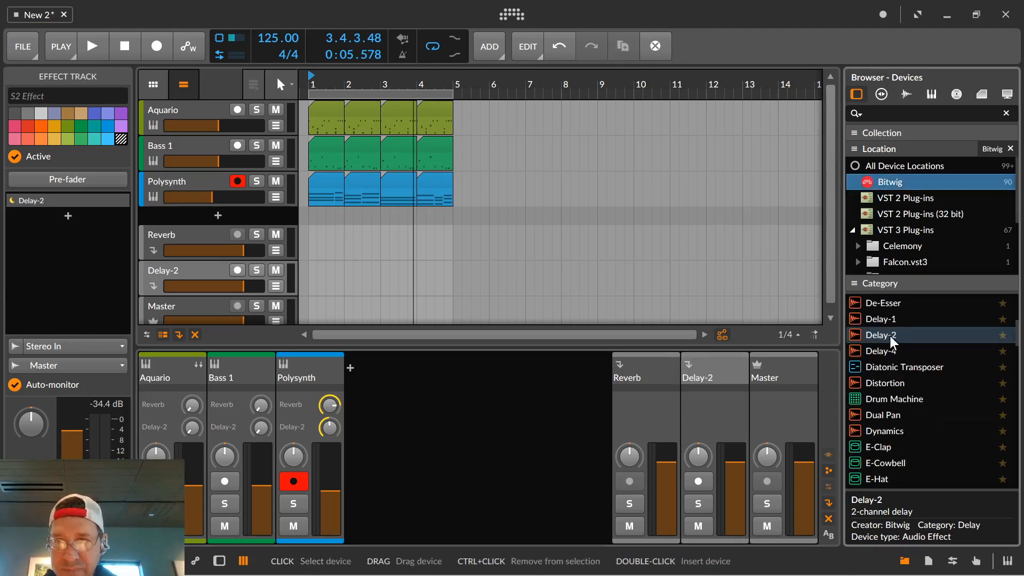
pyautogui.scroll(-10, 891, 353)
pyautogui.scroll(-4, 891, 374)
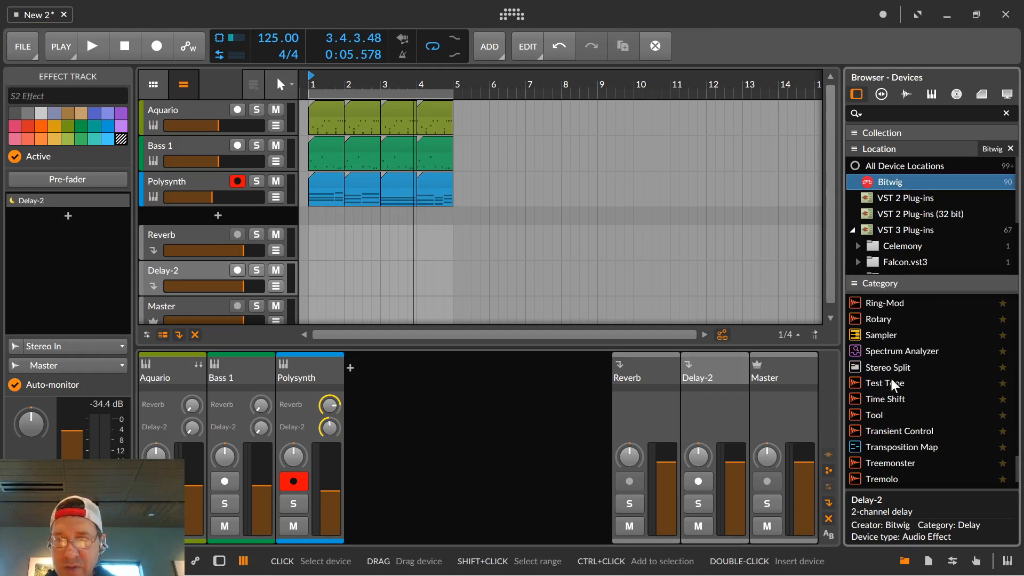
pyautogui.scroll(8, 887, 392)
pyautogui.scroll(-2, 885, 394)
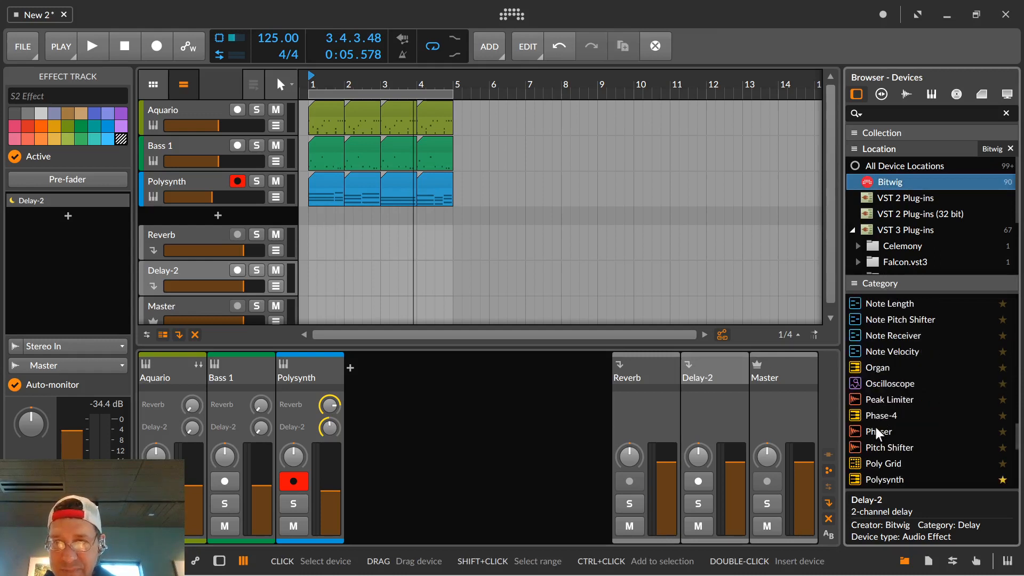
pyautogui.scroll(-1, 869, 448)
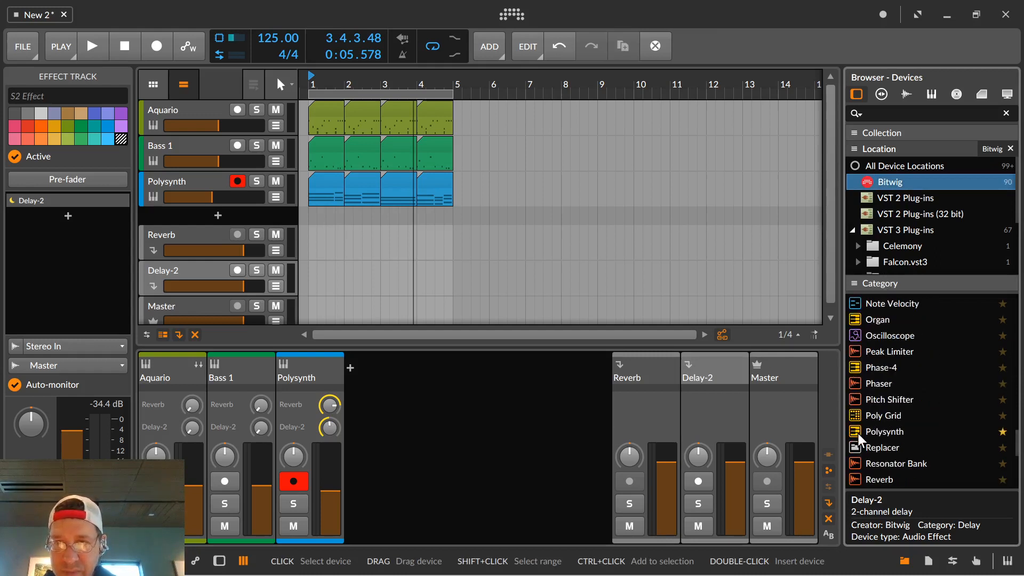
pyautogui.moveTo(859, 434); pyautogui.dragTo(274, 201)
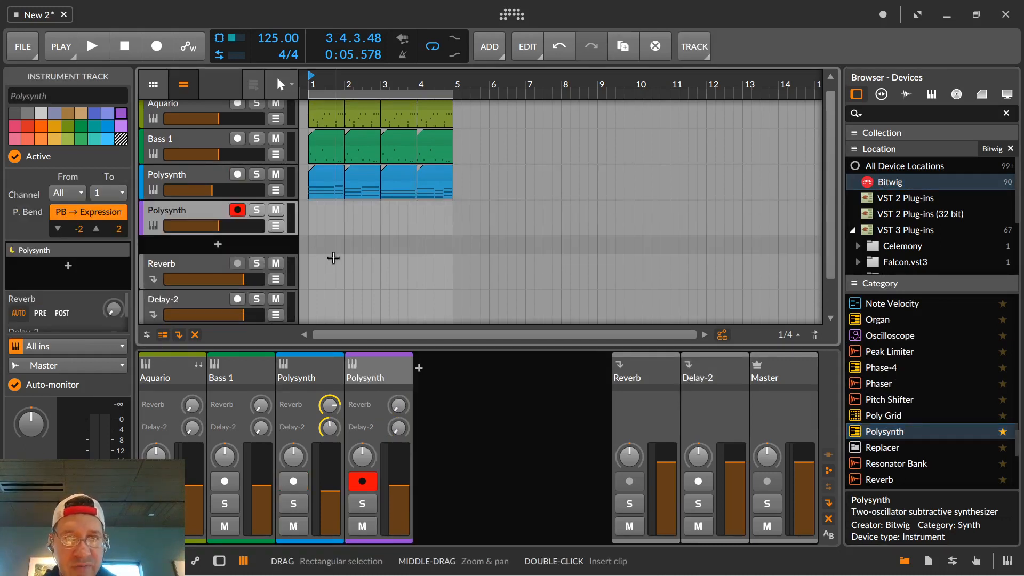
# Copy the four chord clips in bars 1 to 4 from the original Polysynth track onto the new Polysynth track.
pyautogui.click(335, 180)
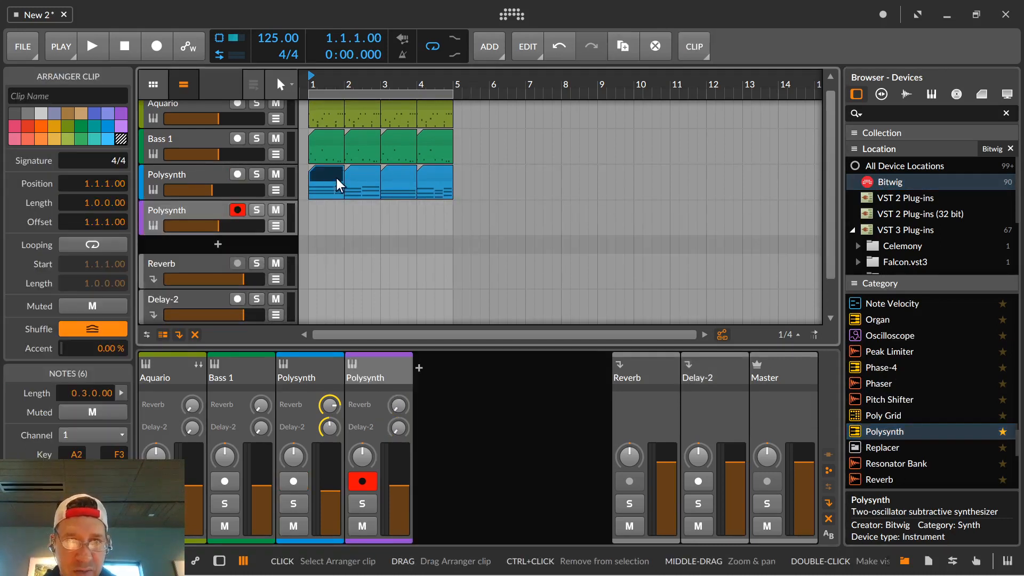
pyautogui.keyDown('shift'); pyautogui.click(366, 178); pyautogui.keyUp('shift')
pyautogui.keyDown('shift'); pyautogui.click(393, 178); pyautogui.keyUp('shift')
pyautogui.keyDown('shift'); pyautogui.click(427, 178); pyautogui.keyUp('shift')
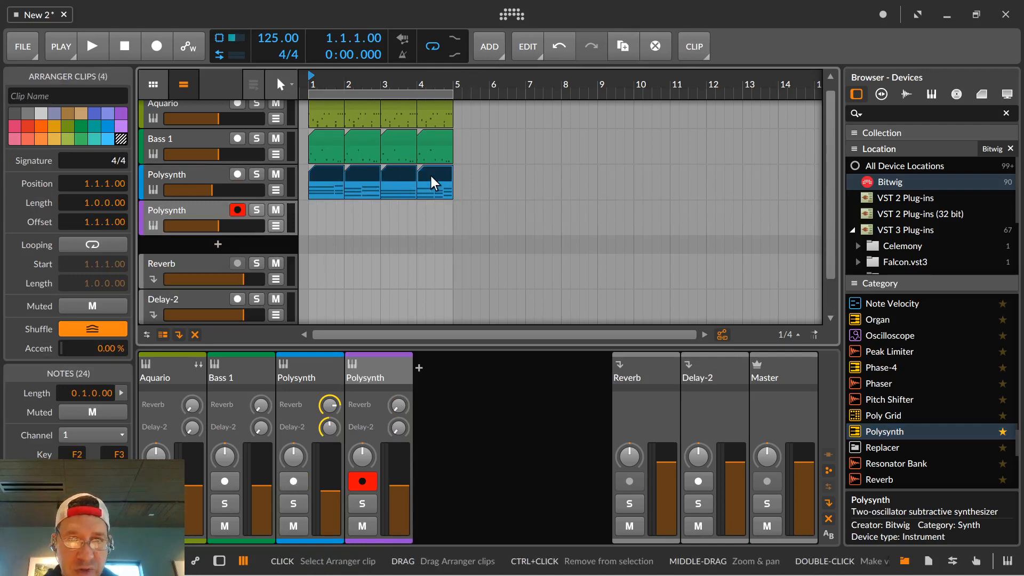
pyautogui.moveTo(328, 176); pyautogui.dragTo(327, 208)
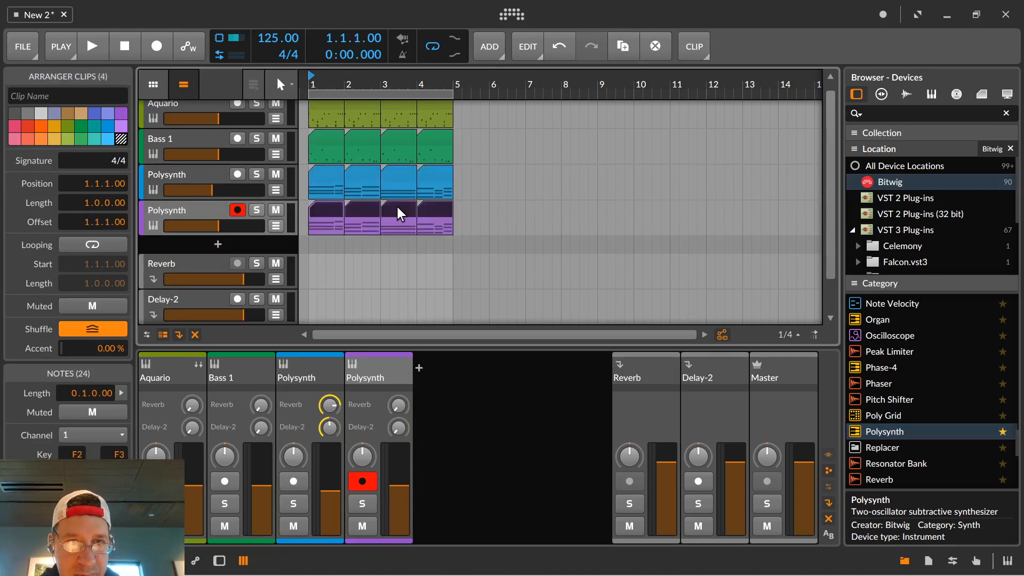
# Solo the new Polysynth track and audition its copied chord clips.
pyautogui.click(256, 210)
pyautogui.press('space')
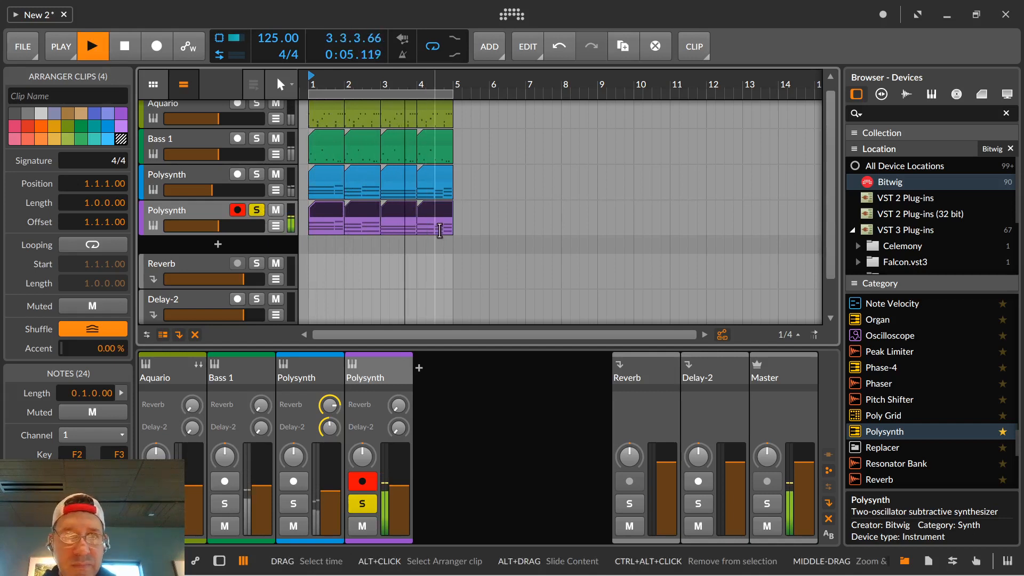
pyautogui.press('space')
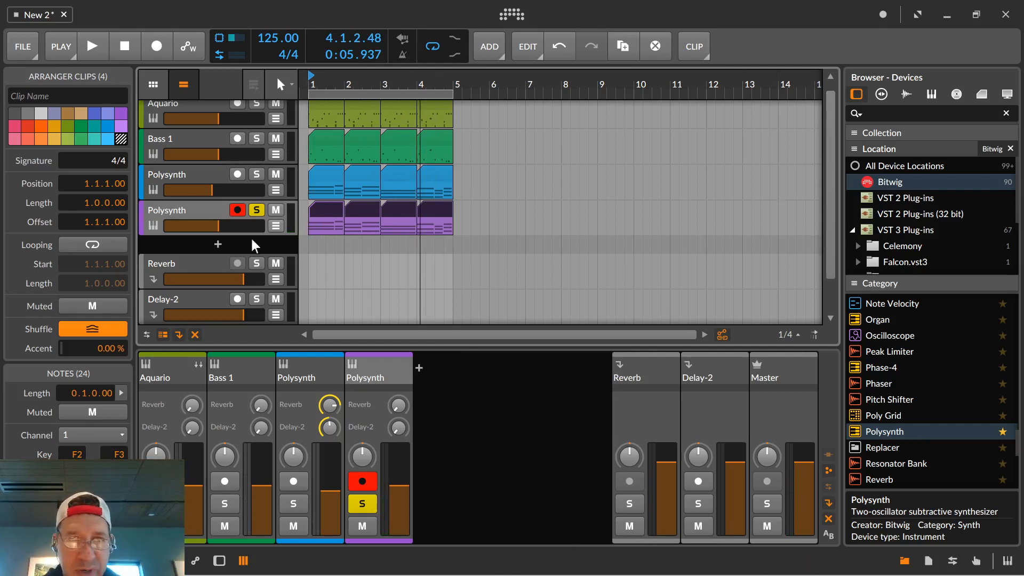
# Show the new Polysynth track's device and browse its replacement presets in the Bell category.
pyautogui.click(152, 224)
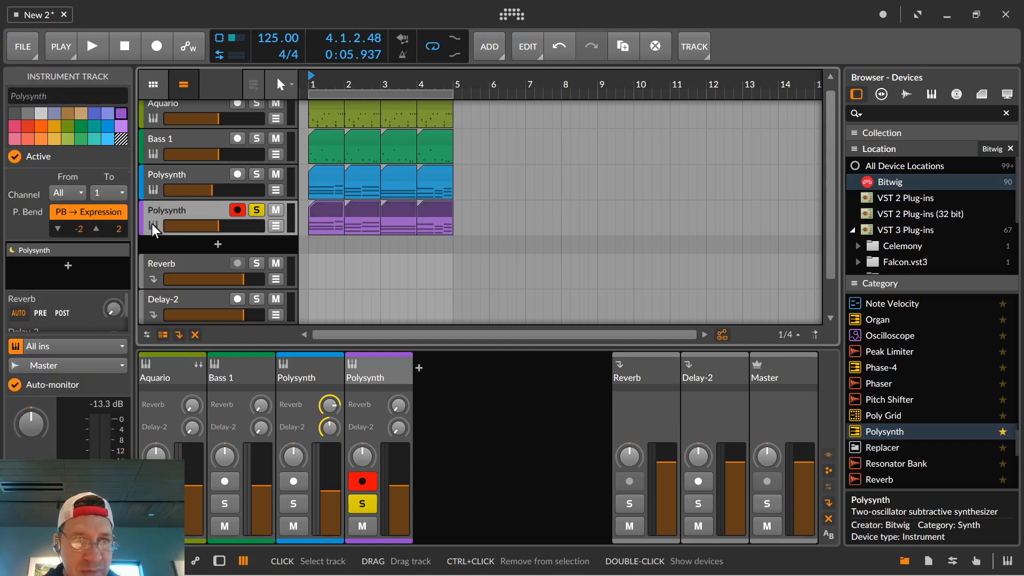
pyautogui.doubleClick(153, 224)
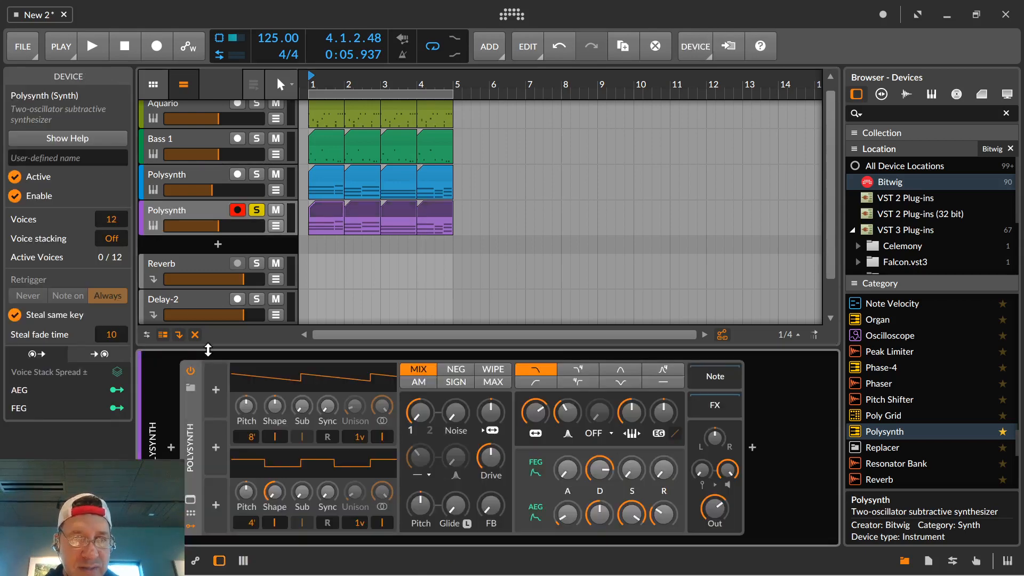
pyautogui.click(191, 386)
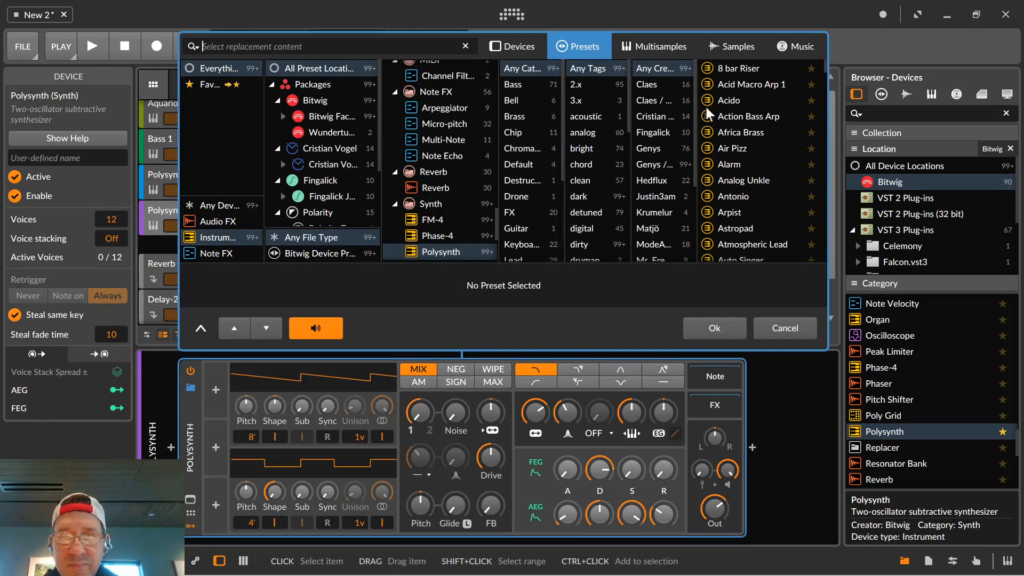
pyautogui.click(512, 101)
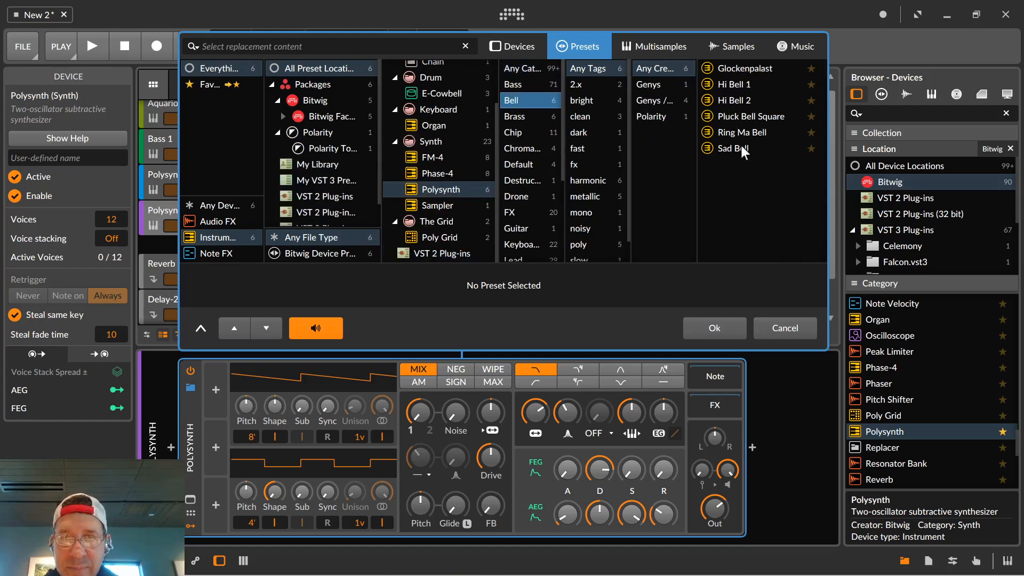
# Audition the Glockenpalast and Hi Bell 1 presets with the soloed track playing, and load Hi Bell 1.
pyautogui.press('space')
pyautogui.click(737, 69)
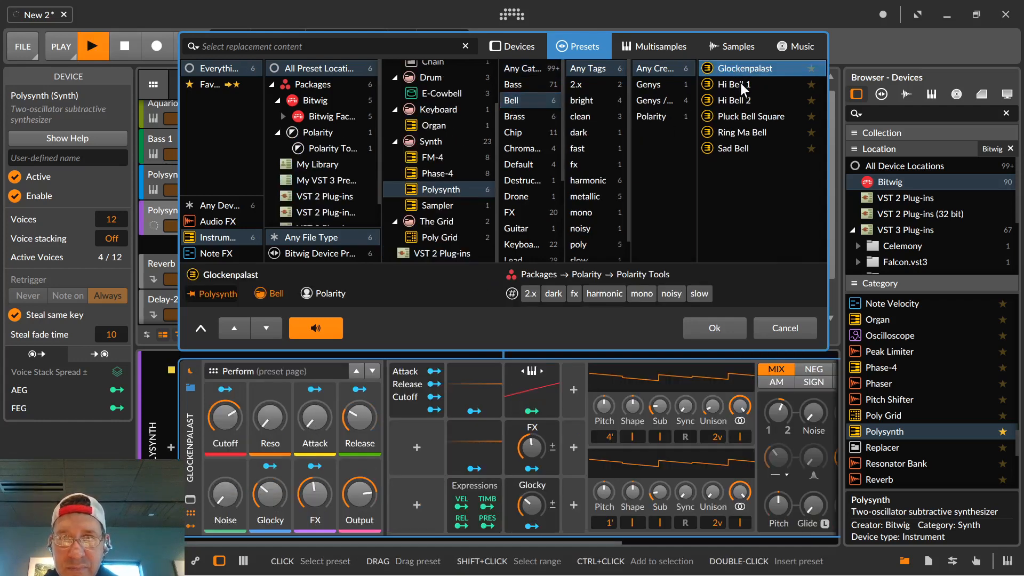
pyautogui.click(738, 84)
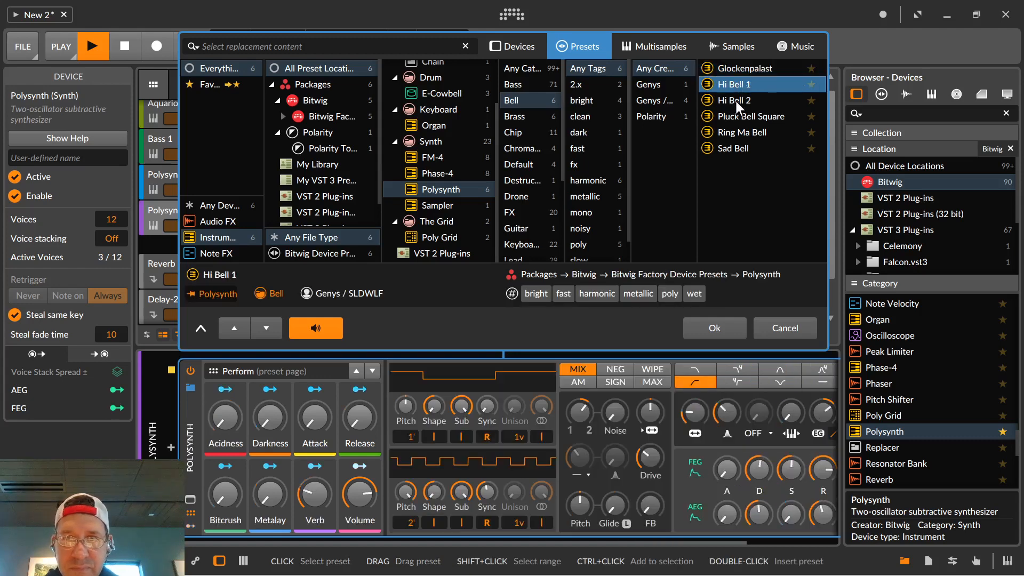
pyautogui.click(715, 323)
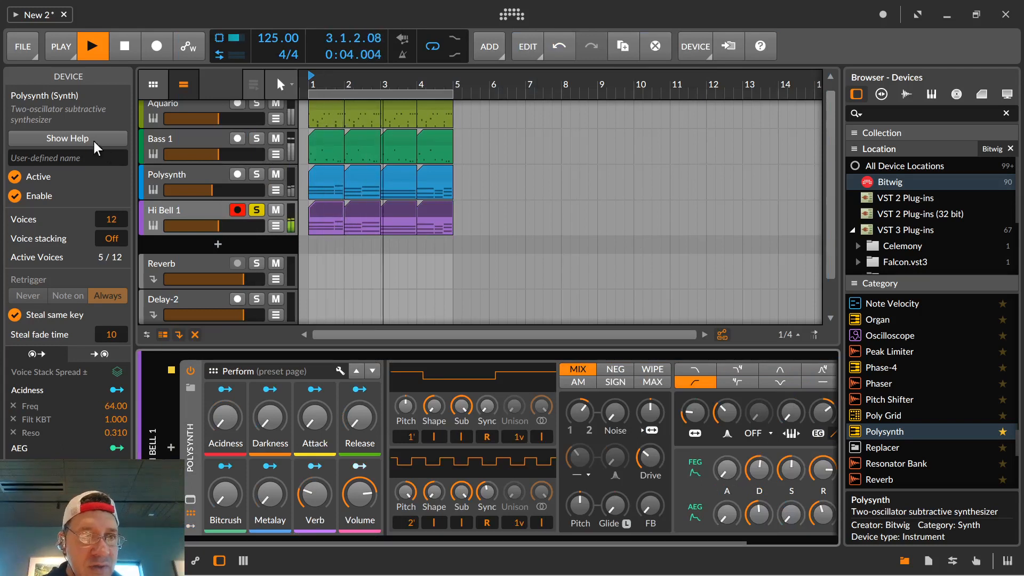
# Add an Arpeggiator to the Hi Bell 1 track and place it before the Polysynth device.
pyautogui.scroll(10, 878, 367)
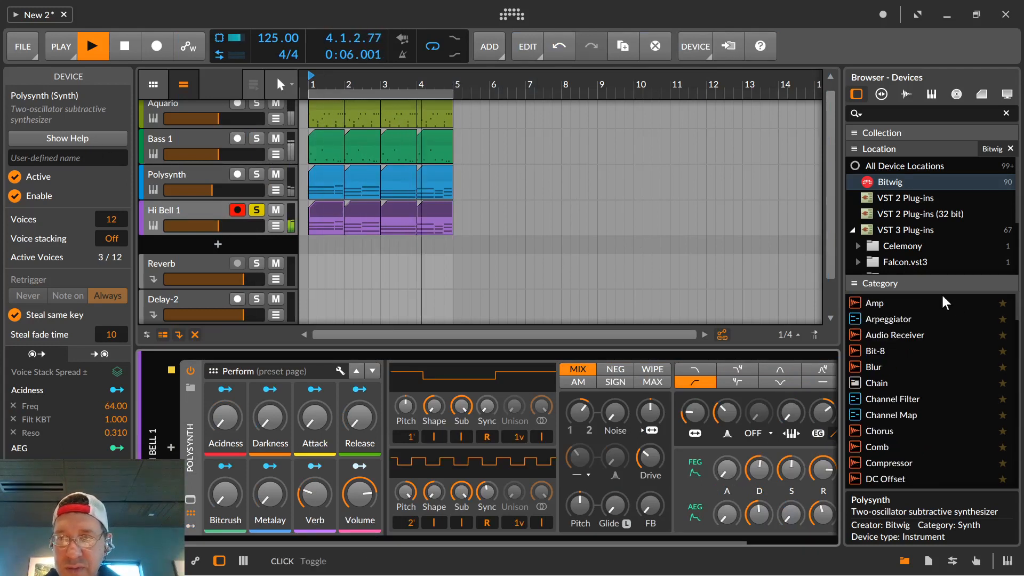
pyautogui.moveTo(868, 318); pyautogui.dragTo(411, 376)
pyautogui.moveTo(265, 424); pyautogui.dragTo(176, 436)
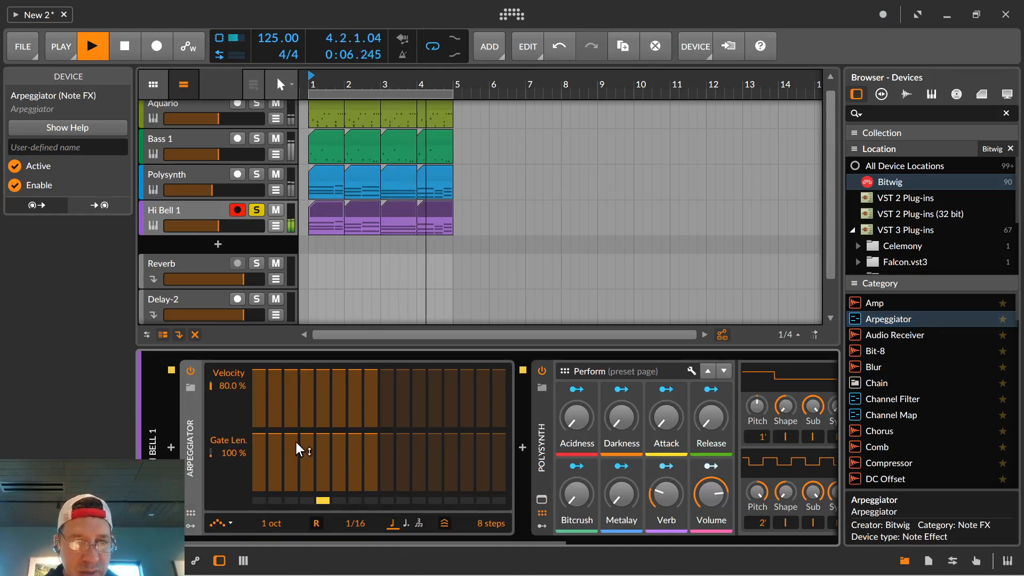
pyautogui.moveTo(295, 440); pyautogui.dragTo(295, 485)
pyautogui.moveTo(322, 439)
pyautogui.mouseDown()
pyautogui.moveTo(322, 477)
pyautogui.moveTo(292, 470)
pyautogui.moveTo(305, 471)
pyautogui.mouseUp()
pyautogui.doubleClick(322, 476)
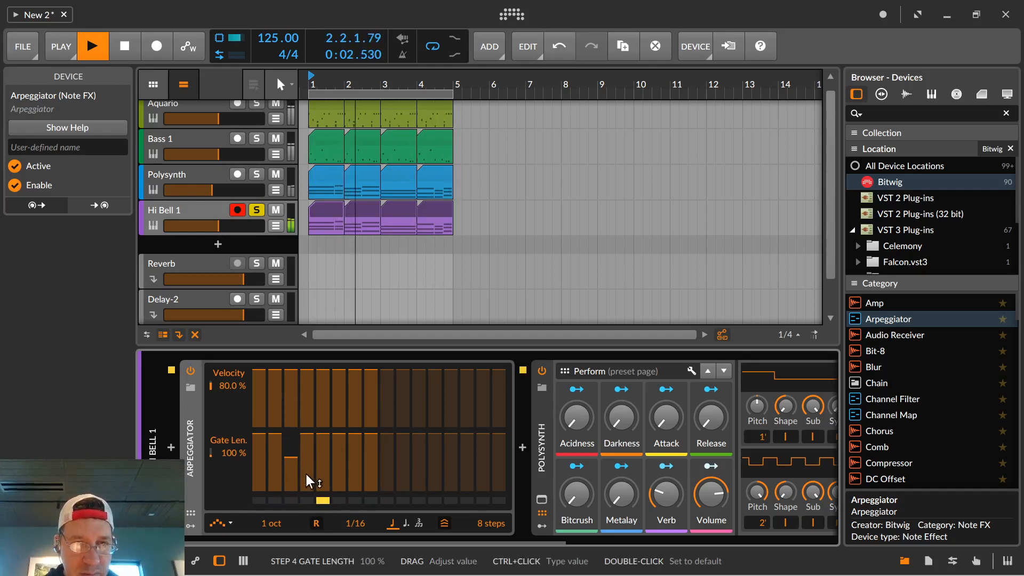
pyautogui.doubleClick(290, 431)
# Lower the Arpeggiator's step 2 velocity to 0% and its step 5 velocity to near zero, then stop playback.
pyautogui.moveTo(280, 365); pyautogui.dragTo(281, 426)
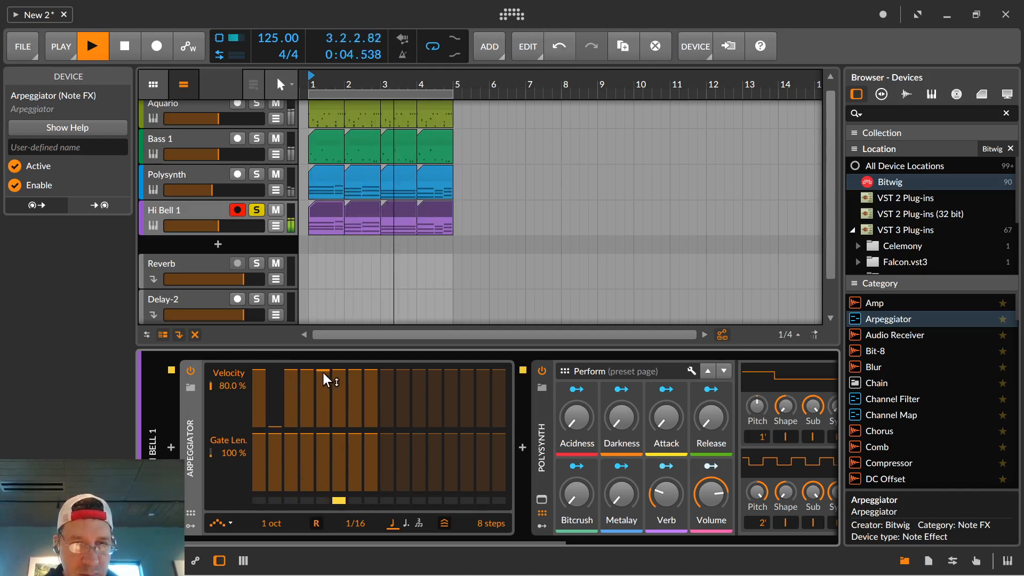
pyautogui.moveTo(322, 370); pyautogui.dragTo(330, 413)
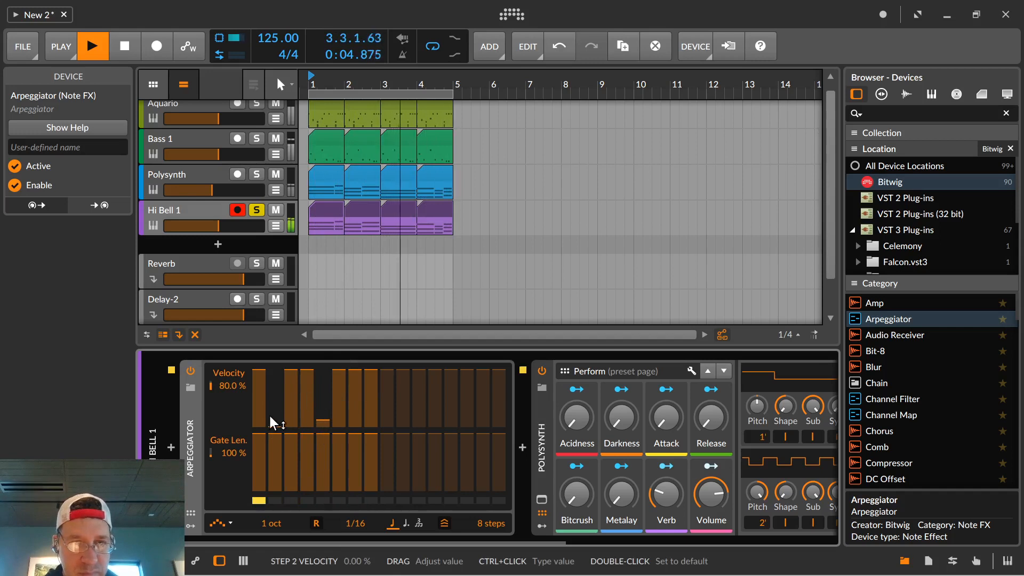
pyautogui.press('space')
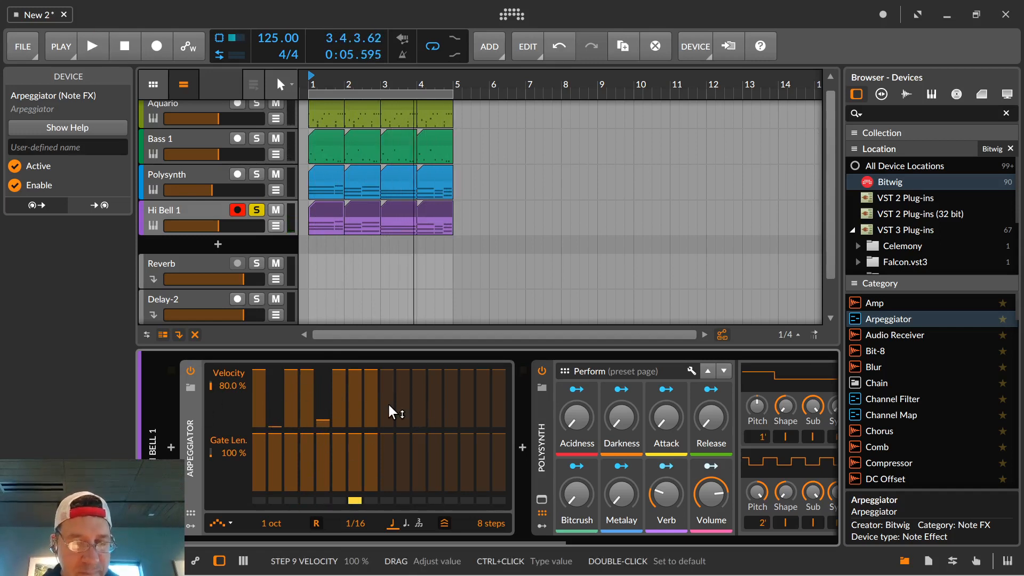
# Turn off solo and record arm on the Hi Bell 1 track and audition the full loop.
pyautogui.click(256, 210)
pyautogui.click(237, 210)
pyautogui.press('space')
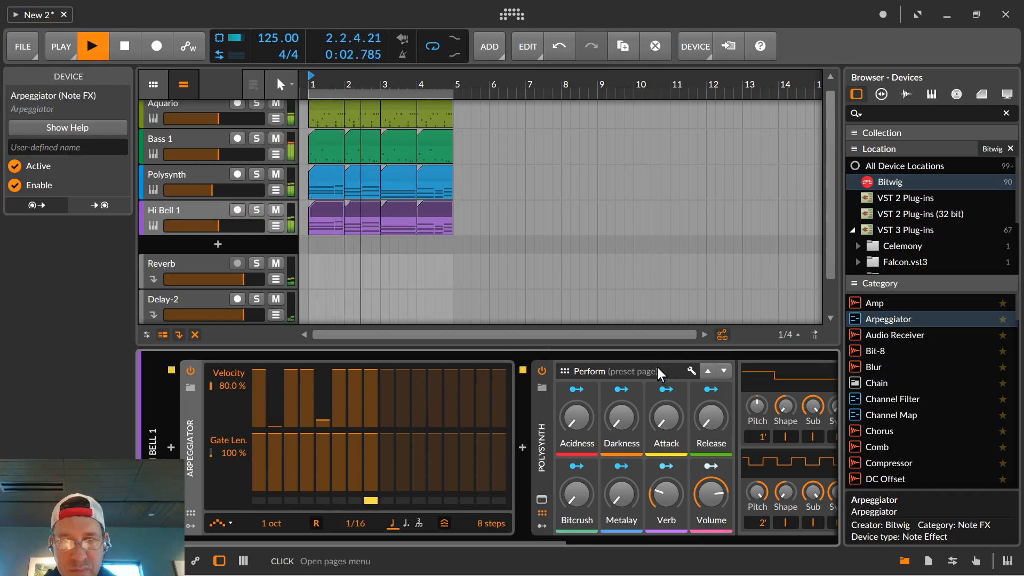
pyautogui.press('space')
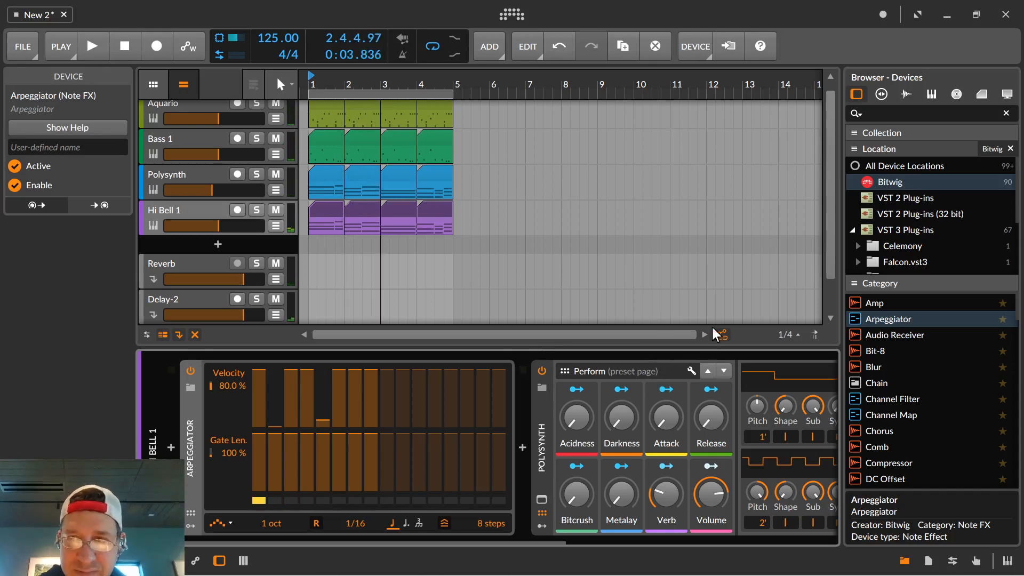
pyautogui.click(947, 17)
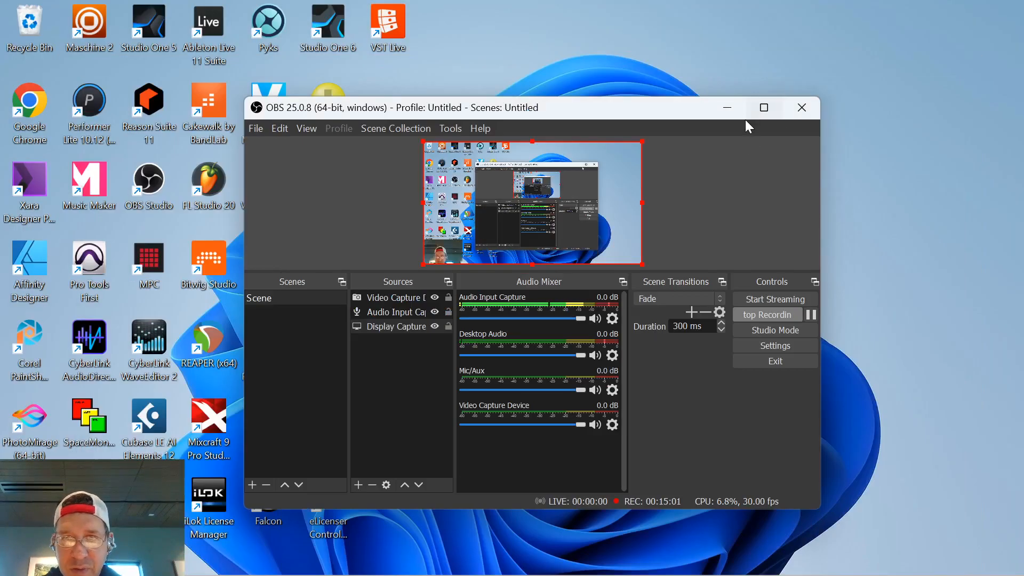
# Switch to Bitwig Studio, check the DSP Performance Graph and close it.
pyautogui.click(600, 558)
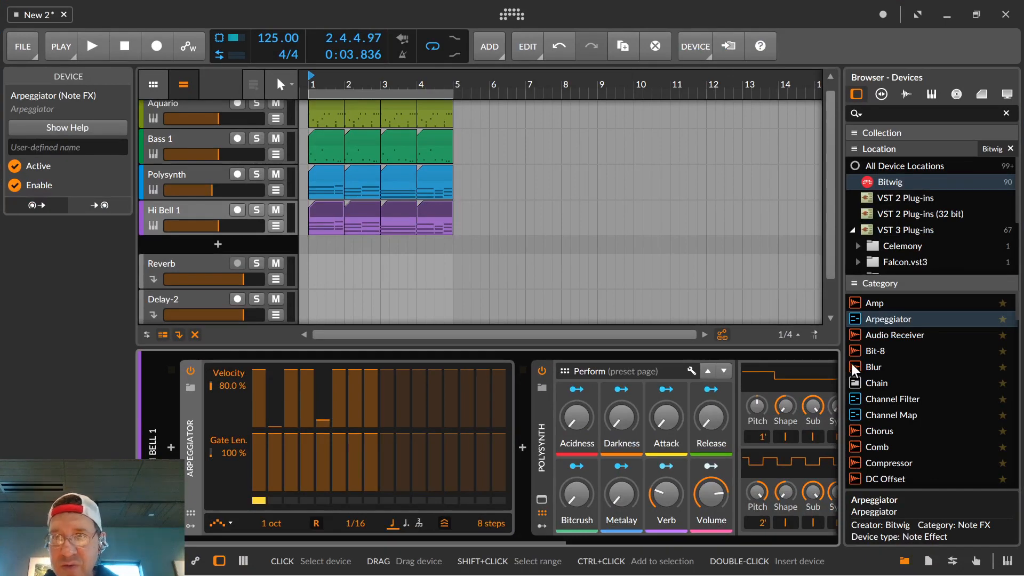
pyautogui.click(222, 34)
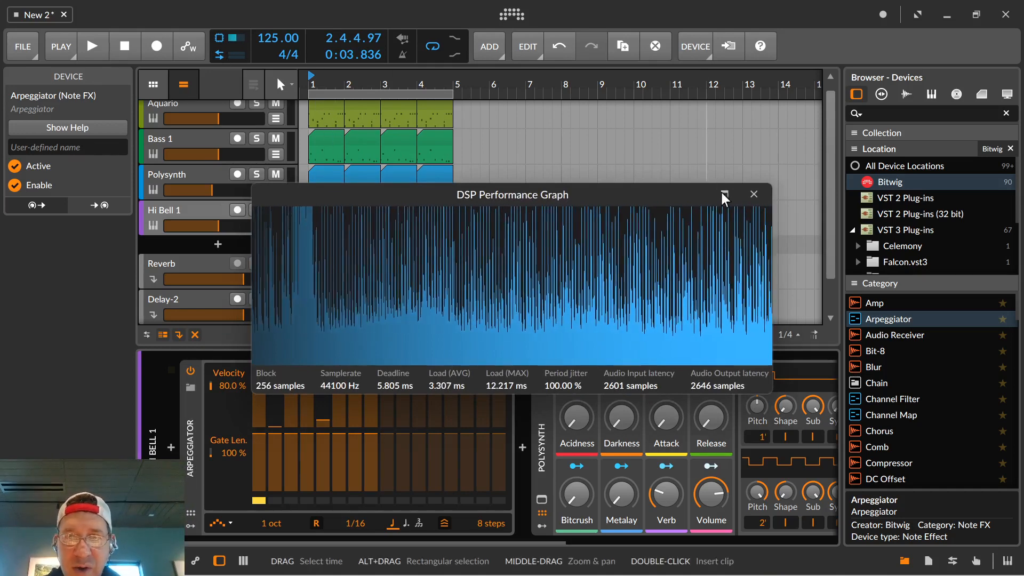
pyautogui.click(751, 195)
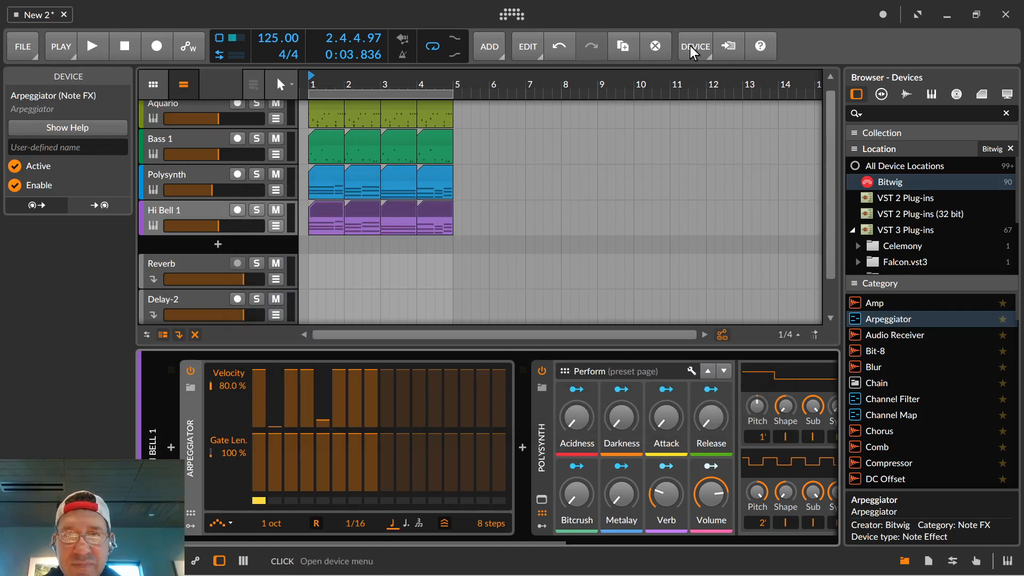
pyautogui.moveTo(489, 575)
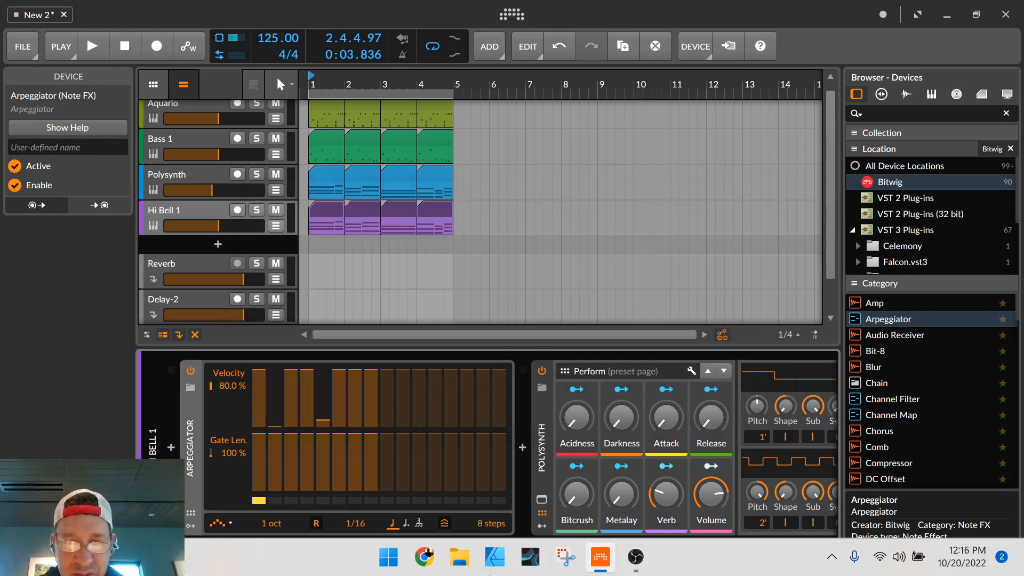
pyautogui.click(634, 557)
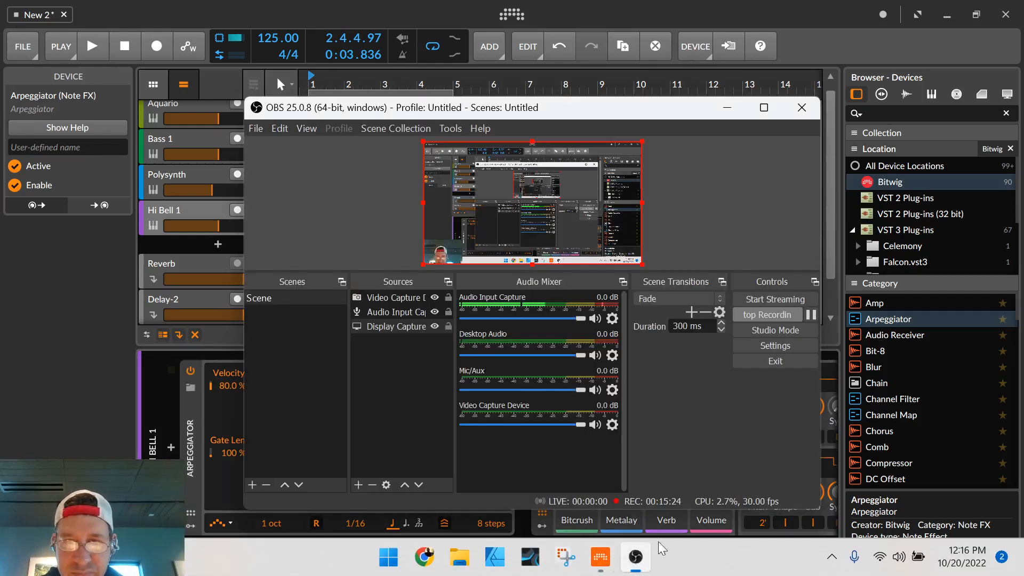
pyautogui.click(811, 315)
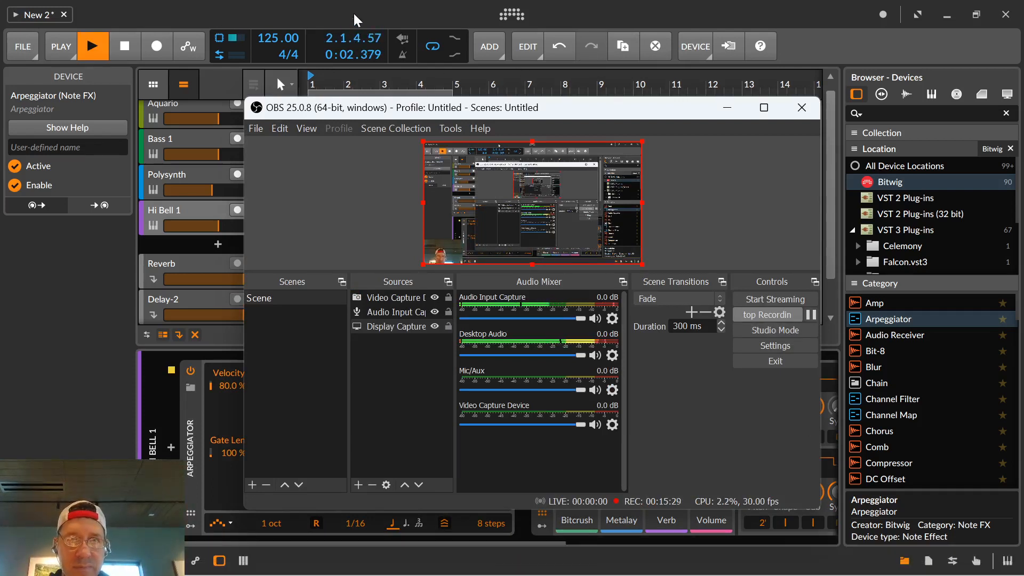
pyautogui.click(315, 6)
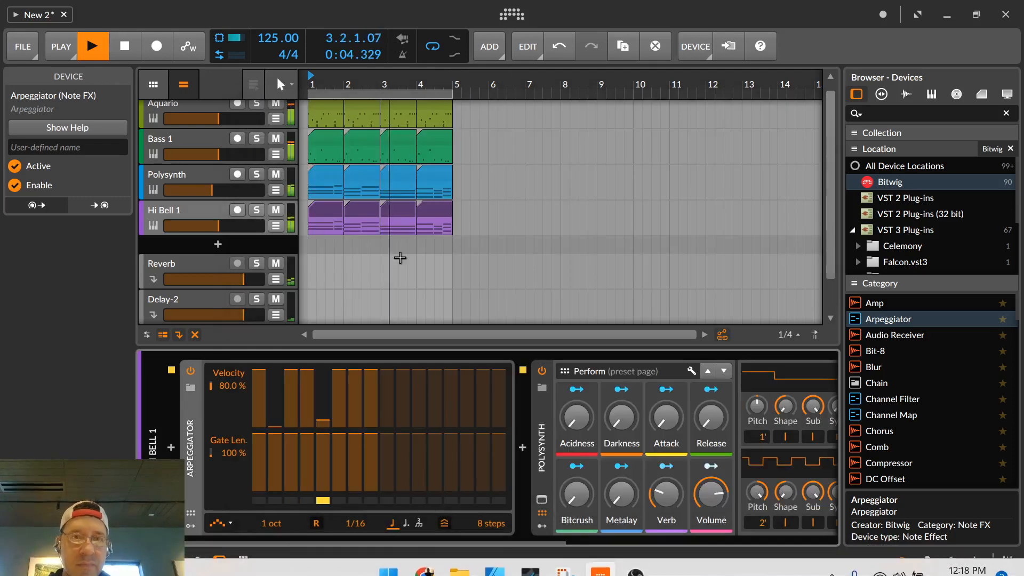
pyautogui.click(125, 46)
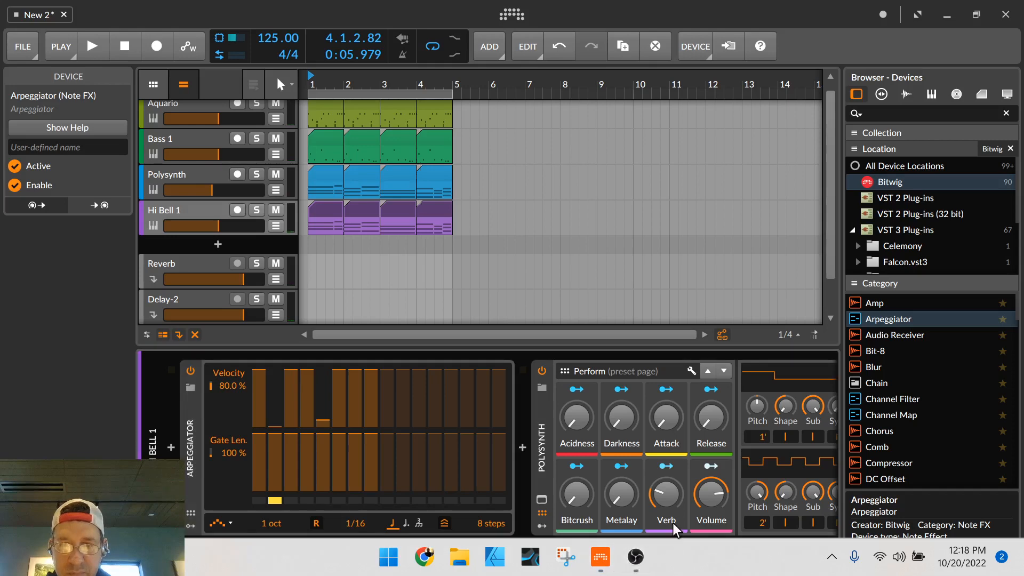
pyautogui.click(636, 559)
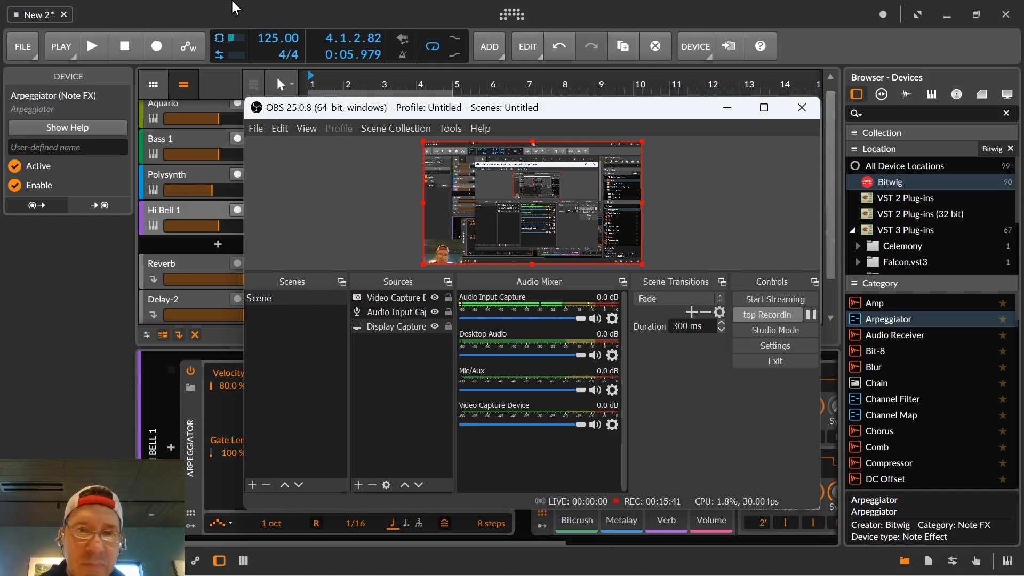
pyautogui.click(362, 6)
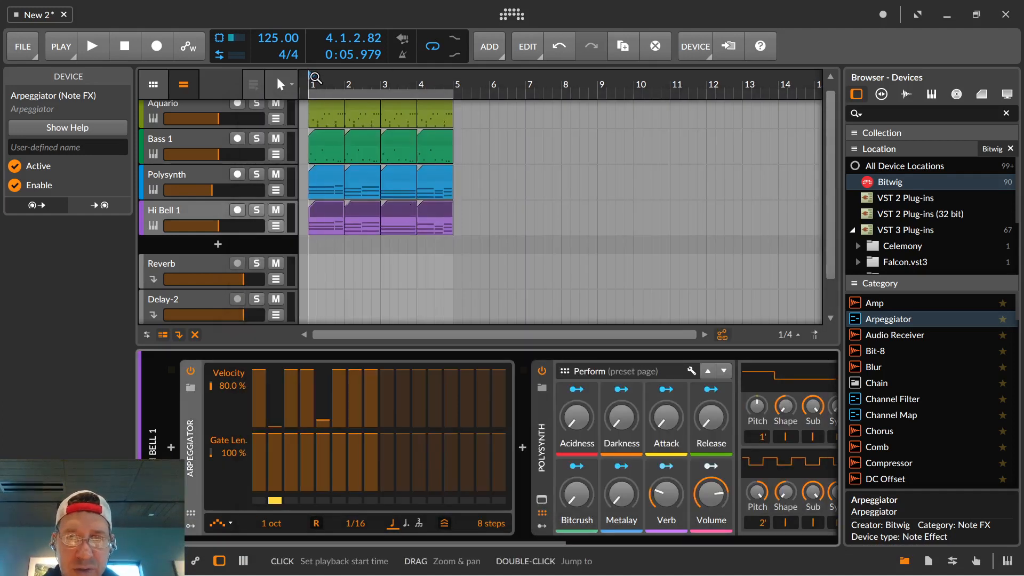
# Audition the full loop from bar 1, select the Hi Bell 1 track and stop playback.
pyautogui.click(316, 77)
pyautogui.press('space')
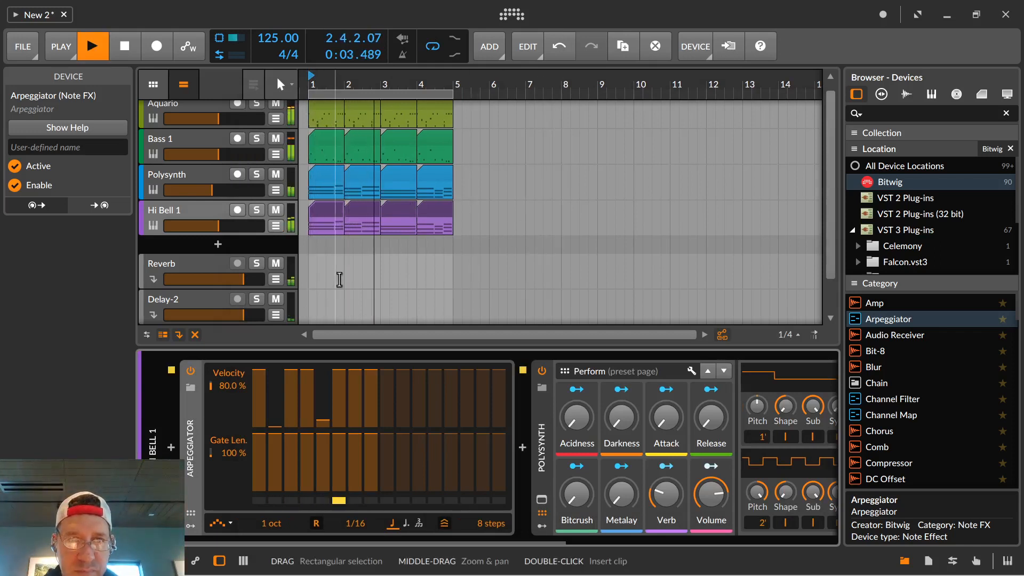
pyautogui.click(156, 223)
pyautogui.press('space')
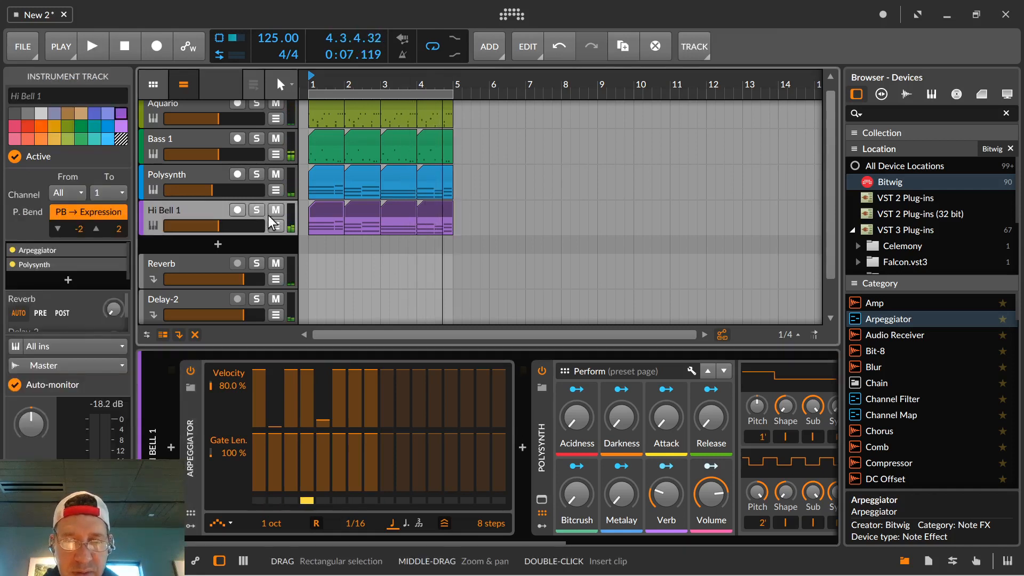
# Audition the Africa Brass and Brass Keys presets for the Hi Bell 1 track's Polysynth during playback, and load Brass Keys.
pyautogui.click(153, 226)
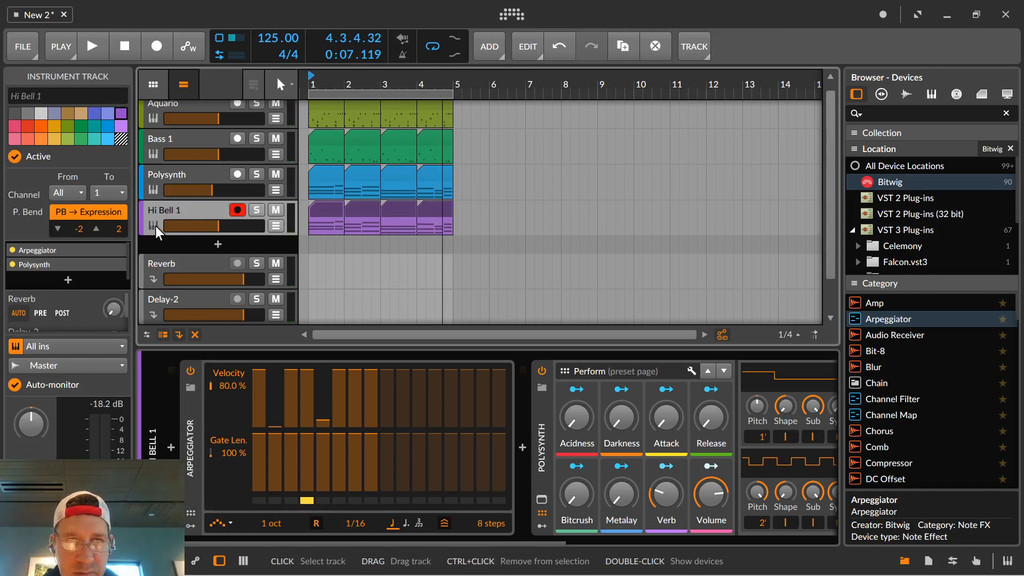
pyautogui.click(539, 400)
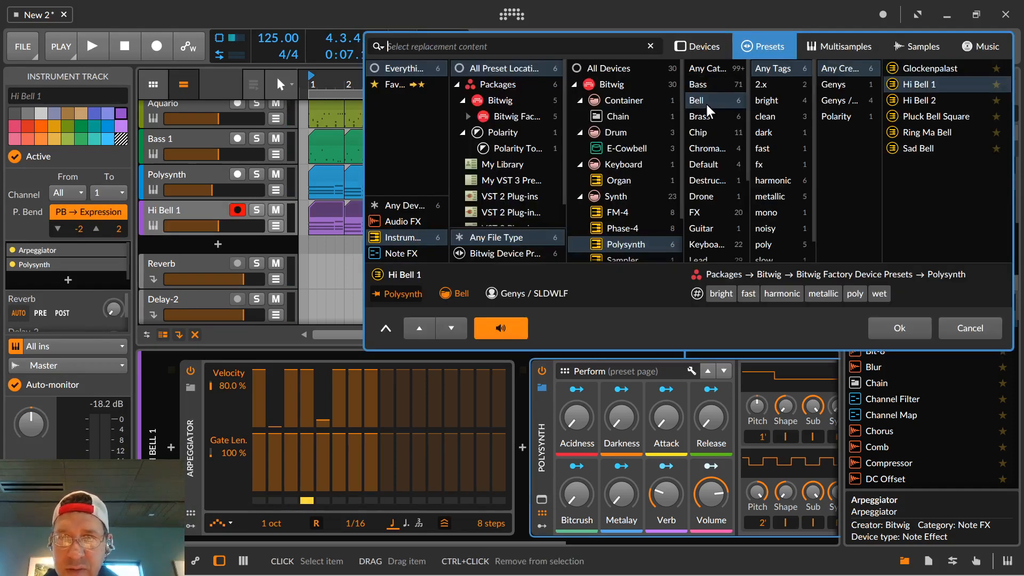
pyautogui.click(705, 116)
pyautogui.click(914, 70)
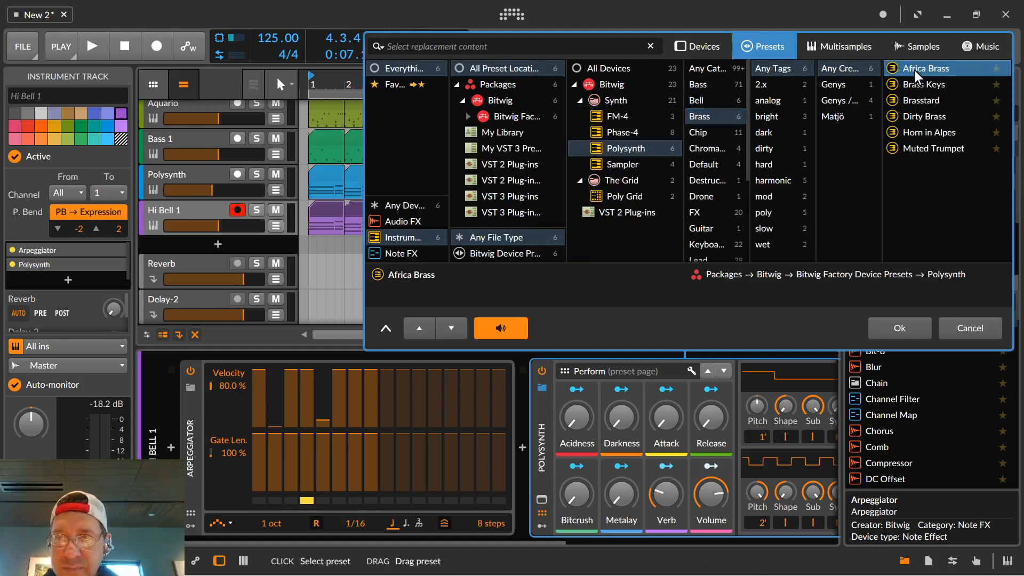
pyautogui.press('space')
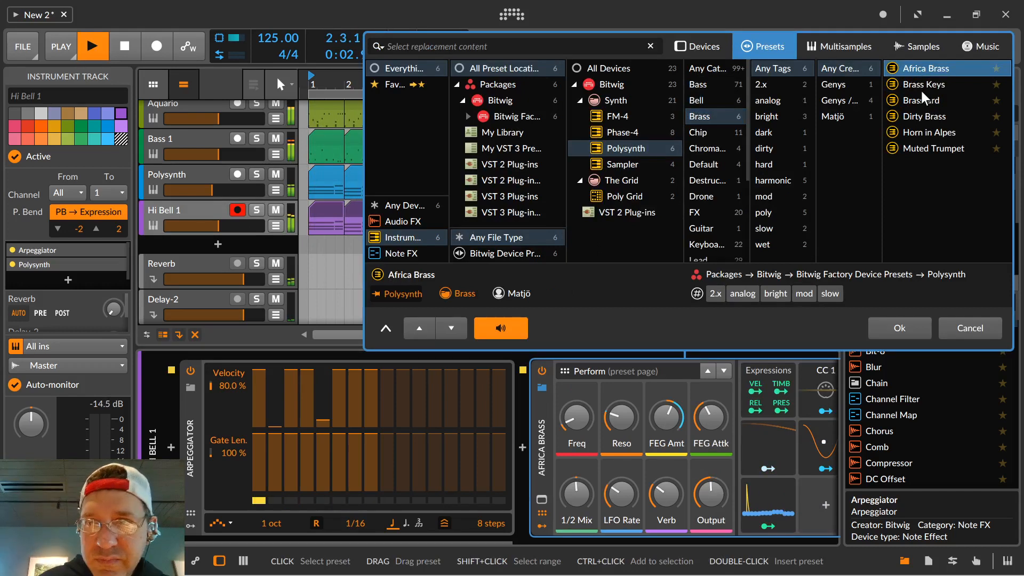
pyautogui.click(921, 90)
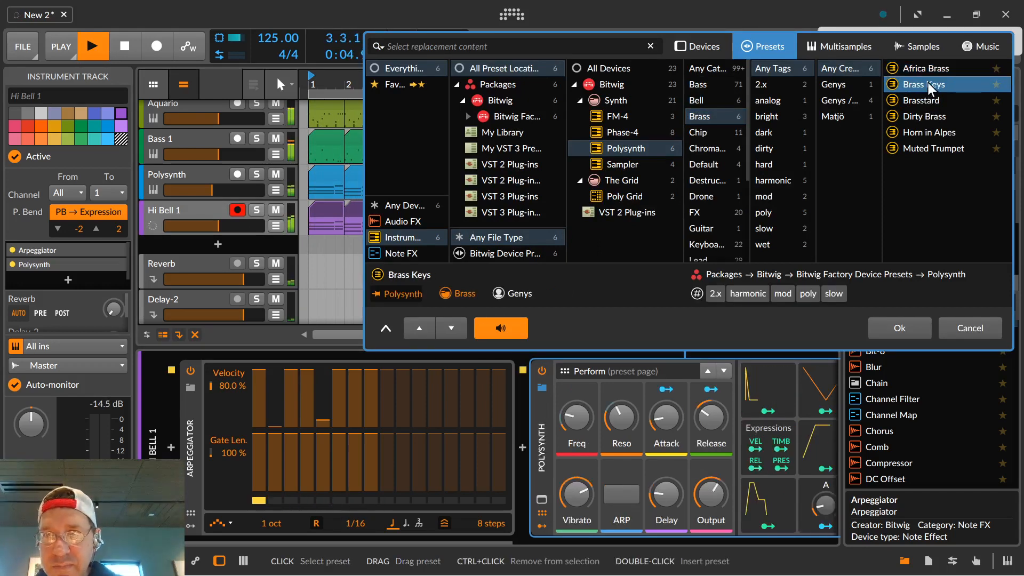
pyautogui.click(901, 327)
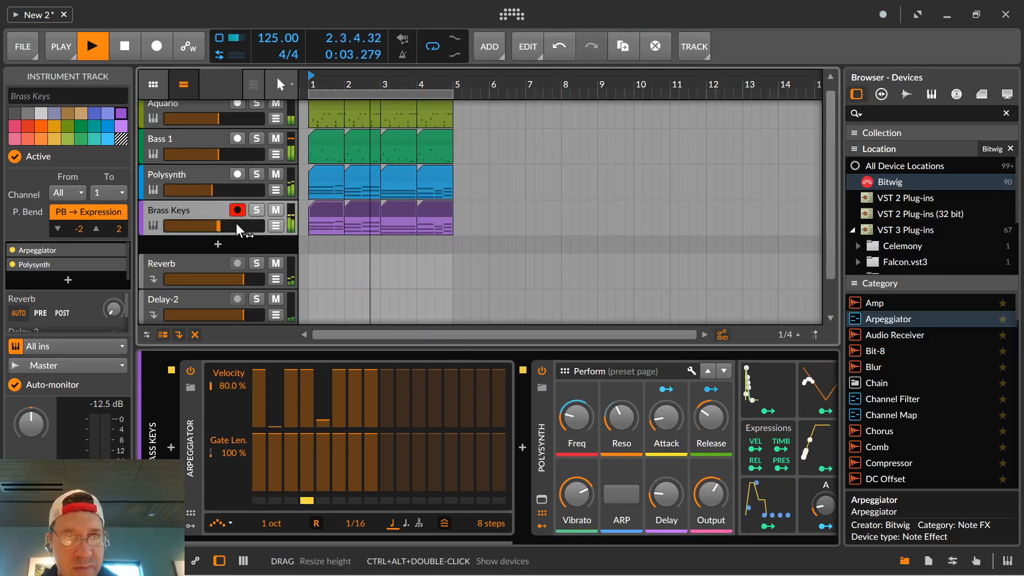
# Solo the Brass Keys track and add a Distortion device after its Polysynth.
pyautogui.click(254, 211)
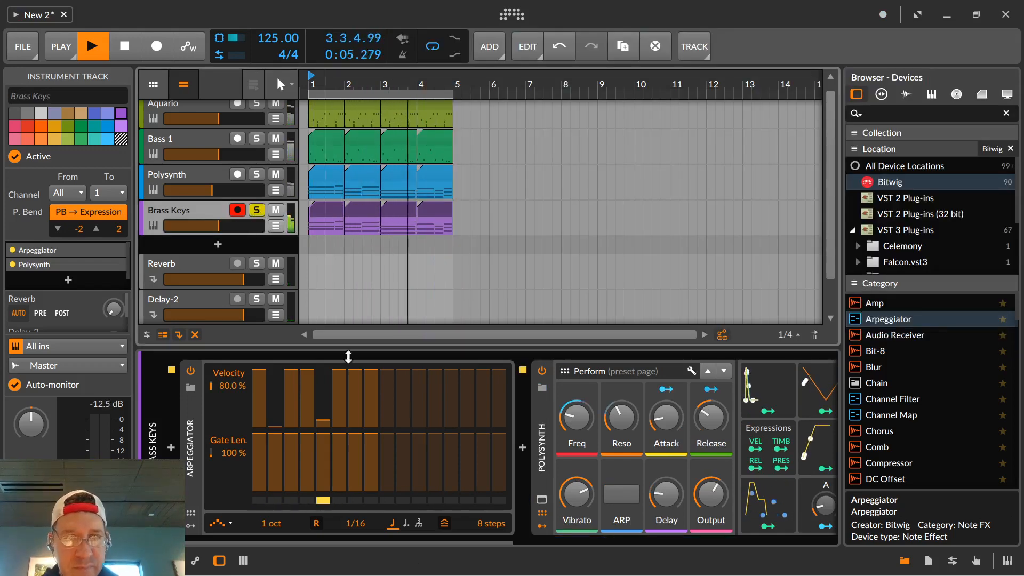
pyautogui.moveTo(490, 544); pyautogui.dragTo(654, 552)
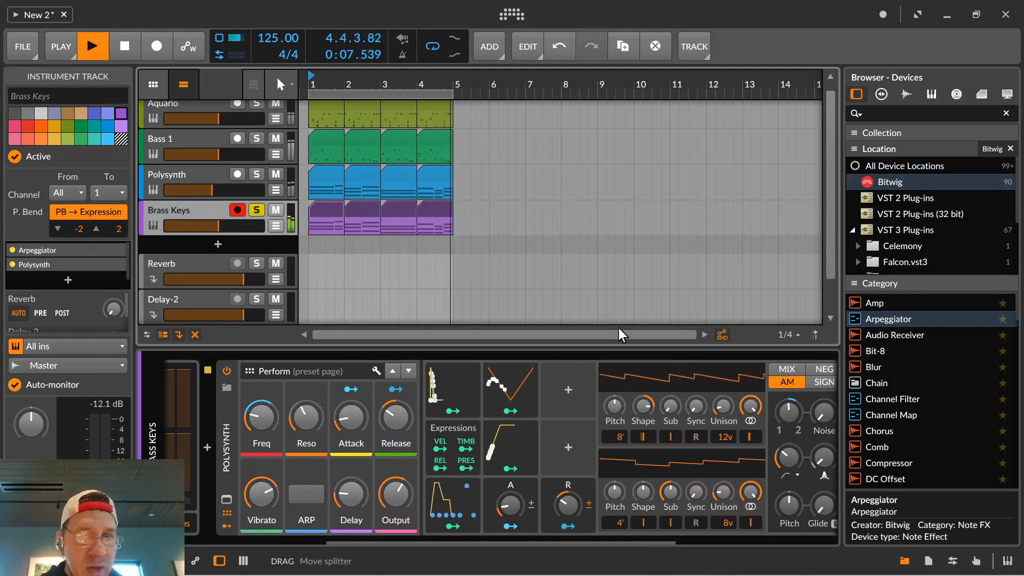
pyautogui.scroll(-12, 903, 392)
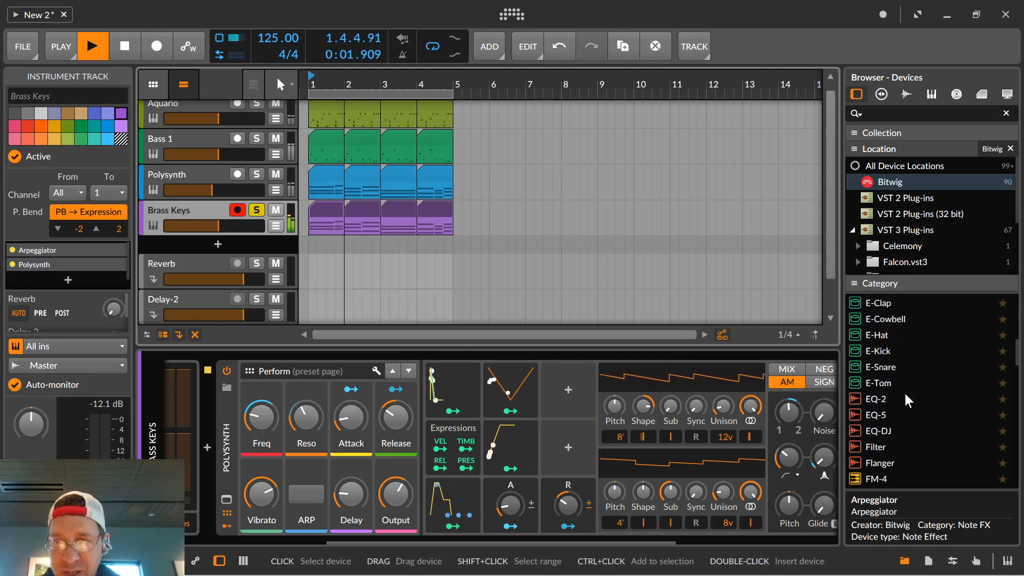
pyautogui.scroll(-3, 905, 395)
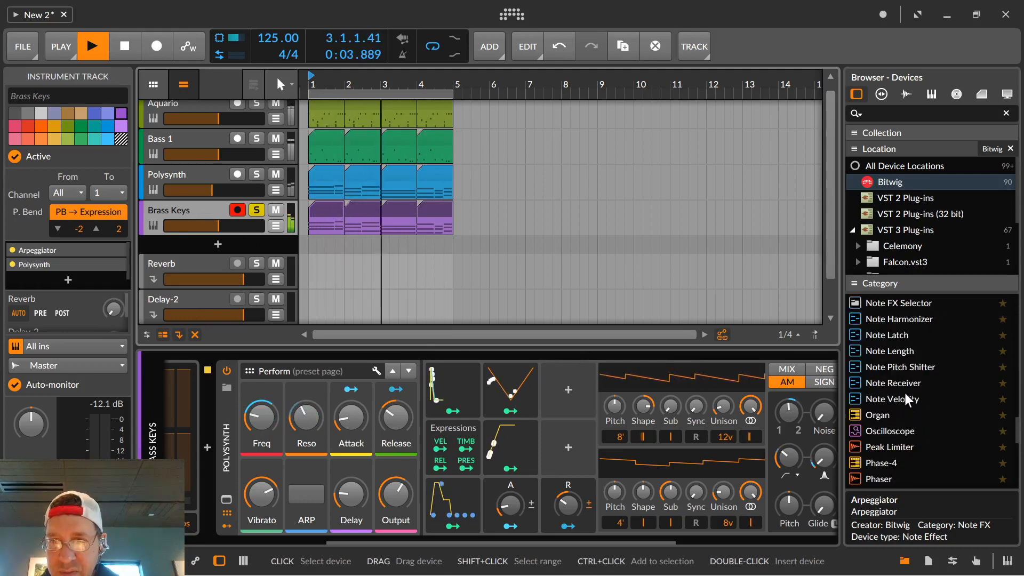
pyautogui.scroll(-3, 906, 395)
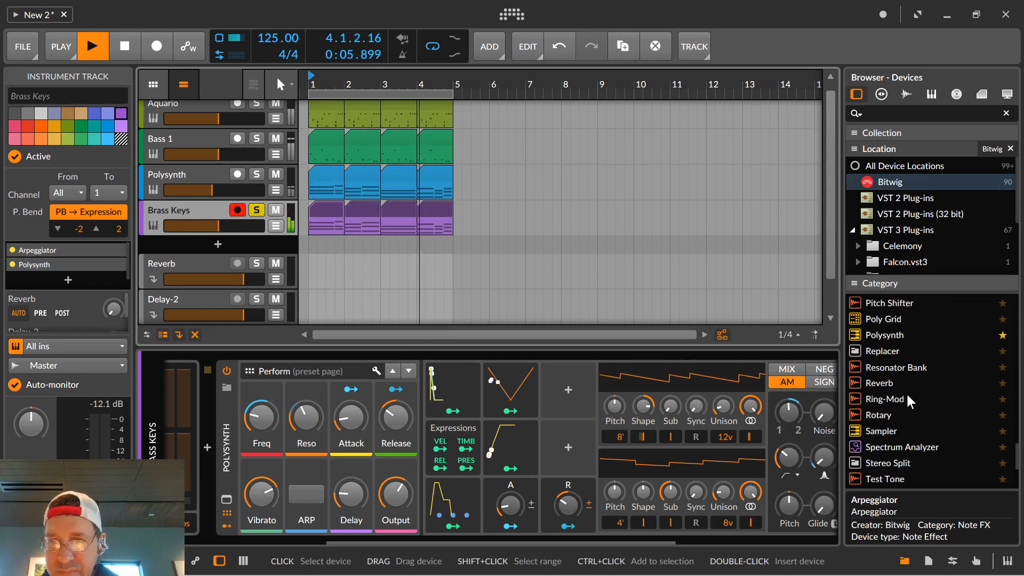
pyautogui.scroll(12, 906, 392)
pyautogui.scroll(1, 907, 392)
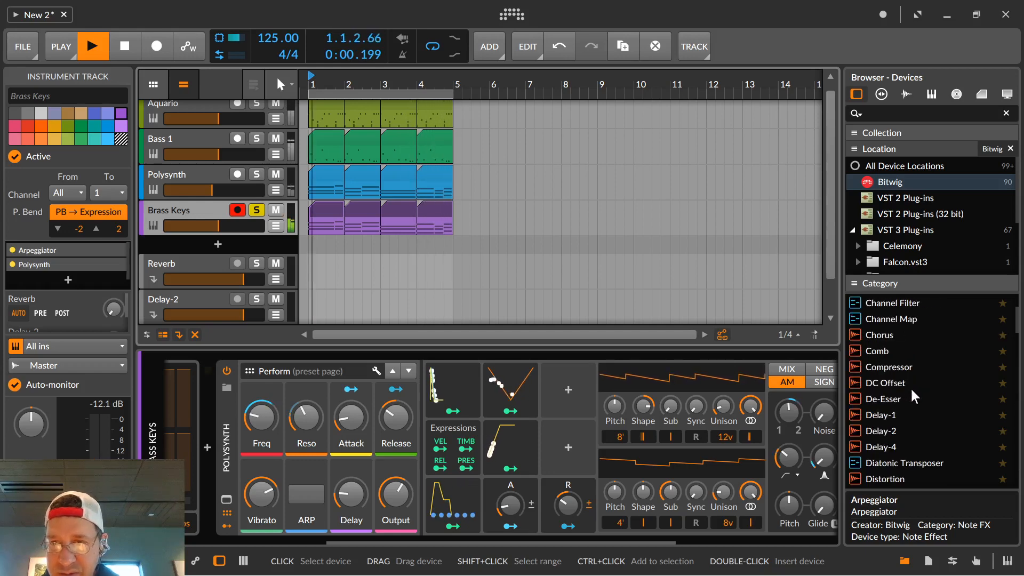
pyautogui.scroll(-1, 913, 396)
pyautogui.moveTo(865, 427); pyautogui.dragTo(812, 429)
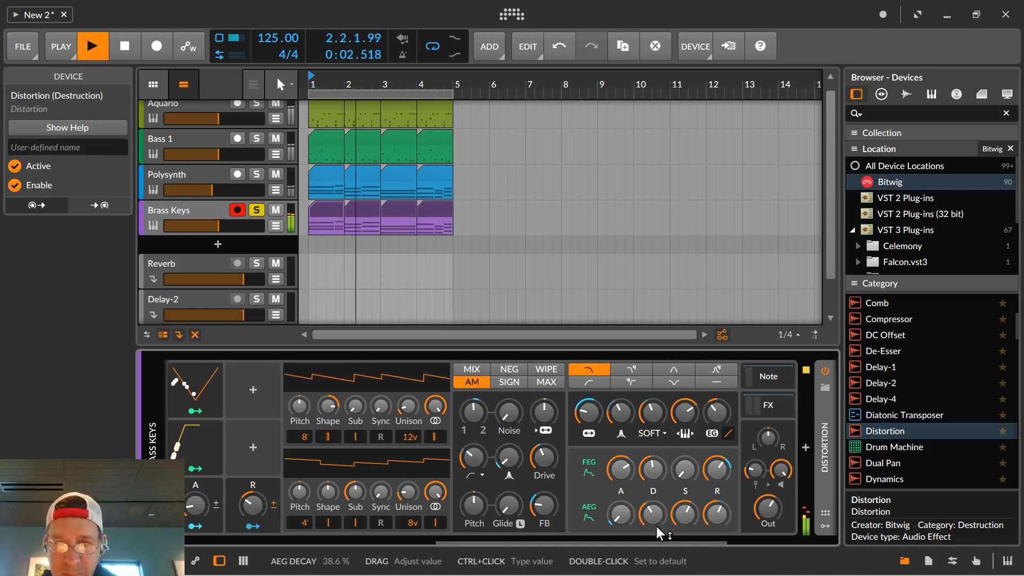
# Audition the Dusty Distortion and Filtered Distortion 1 presets for the Distortion device, and load Filtered Distortion 1.
pyautogui.moveTo(659, 539); pyautogui.dragTo(827, 557)
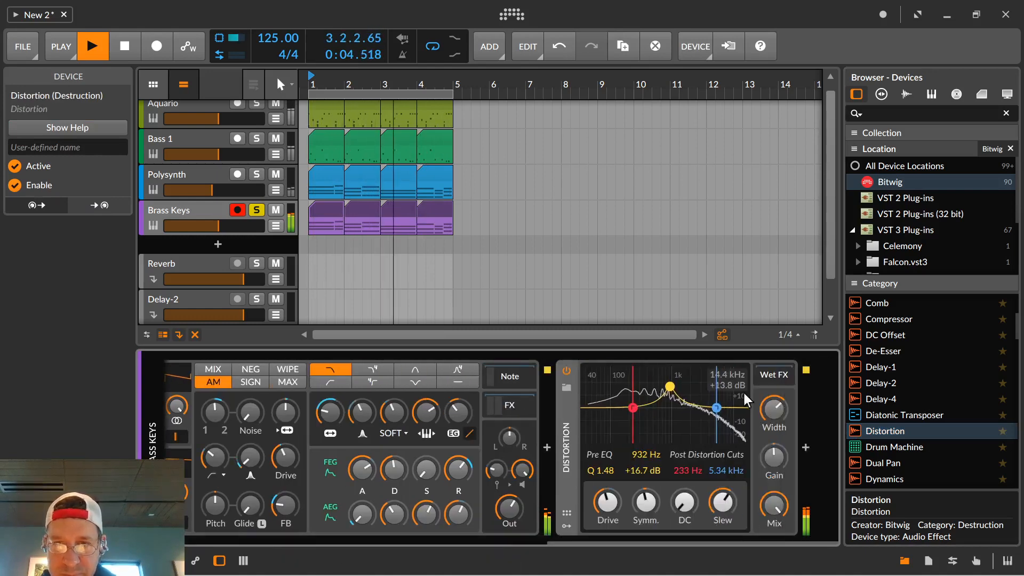
pyautogui.click(566, 388)
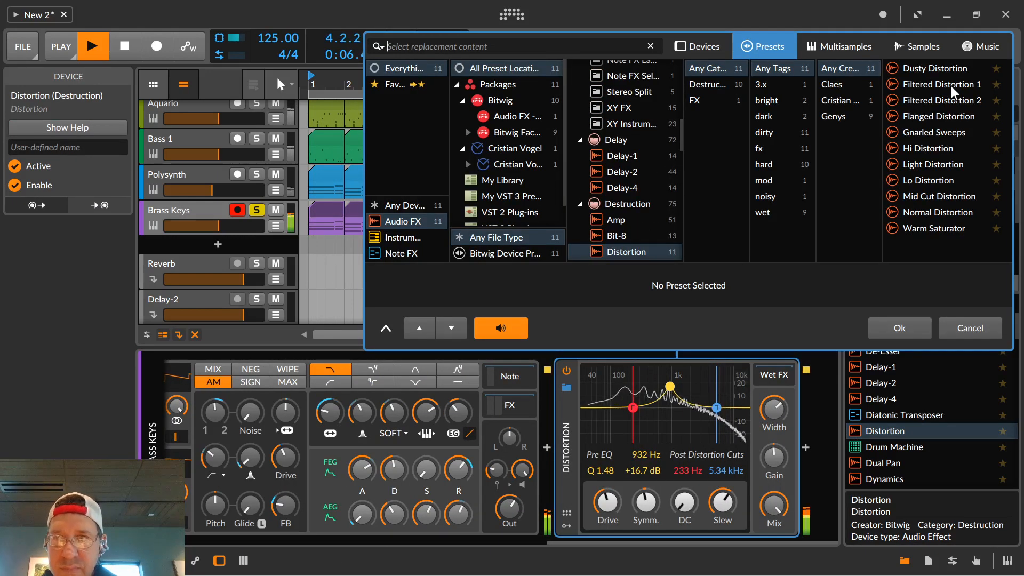
pyautogui.click(942, 69)
pyautogui.click(934, 84)
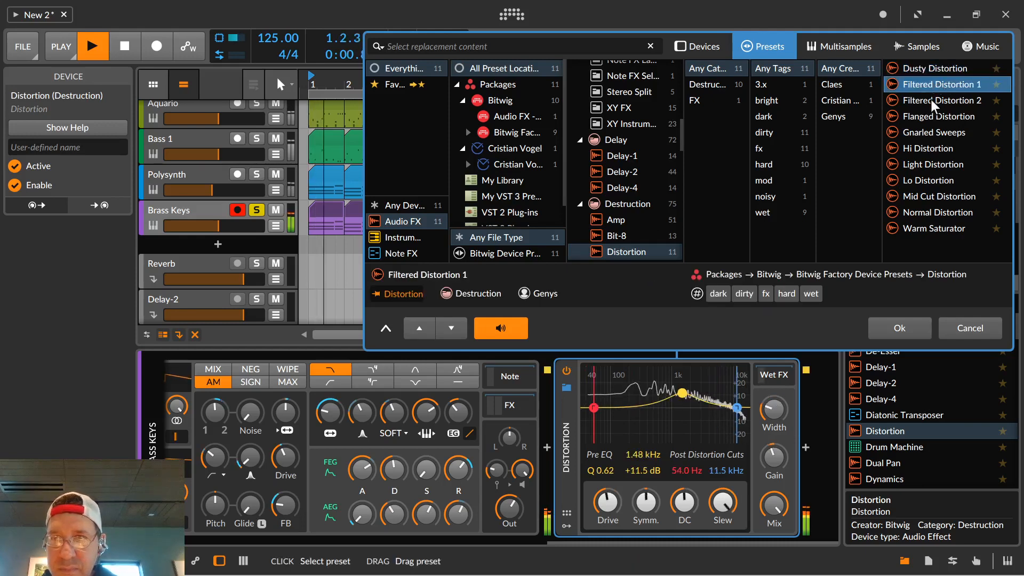
pyautogui.click(899, 329)
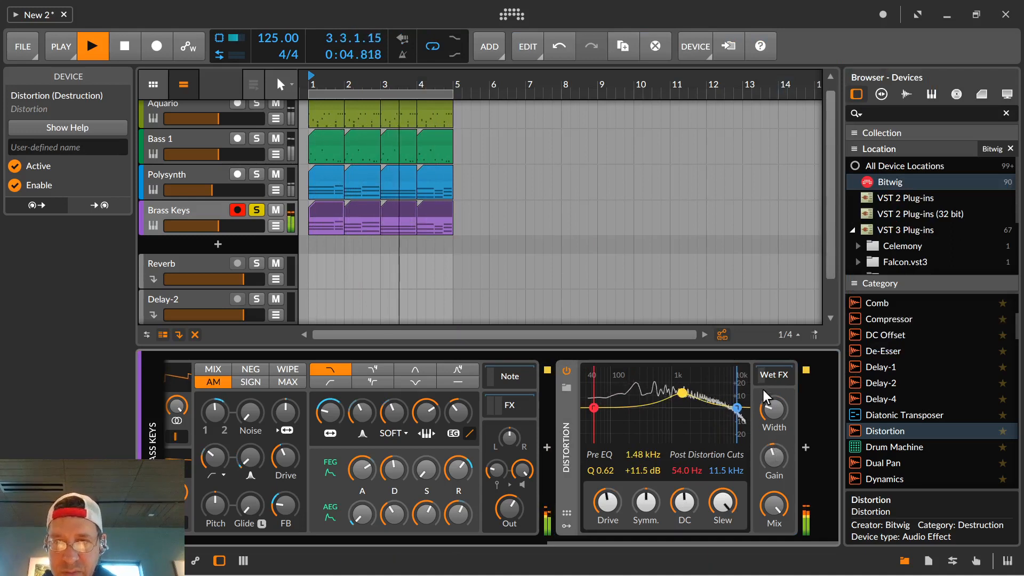
# Lower the Distortion's Mix, and turn off solo and record arm on the Brass Keys track.
pyautogui.moveTo(774, 505); pyautogui.dragTo(773, 533)
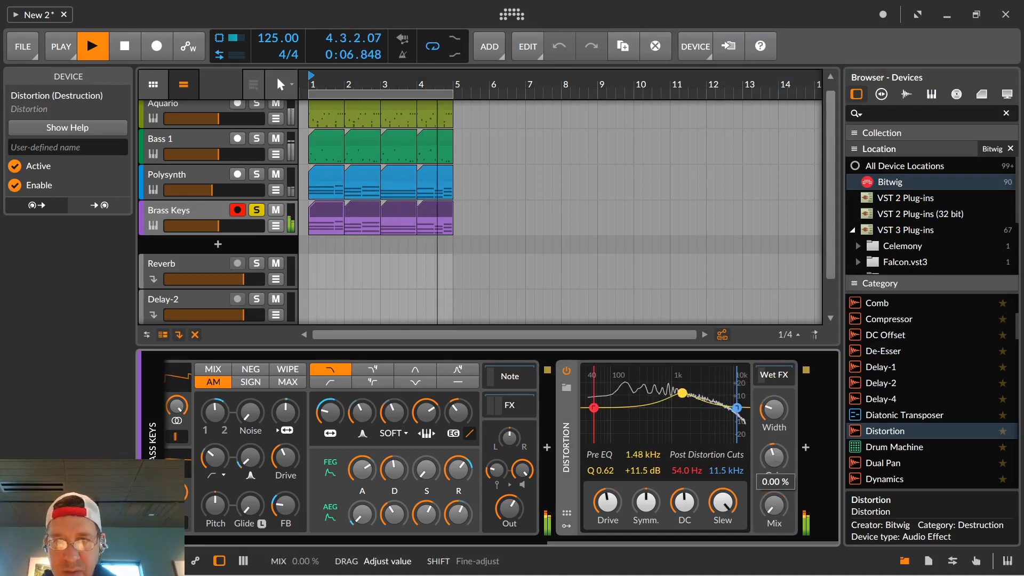
pyautogui.click(254, 211)
pyautogui.click(238, 210)
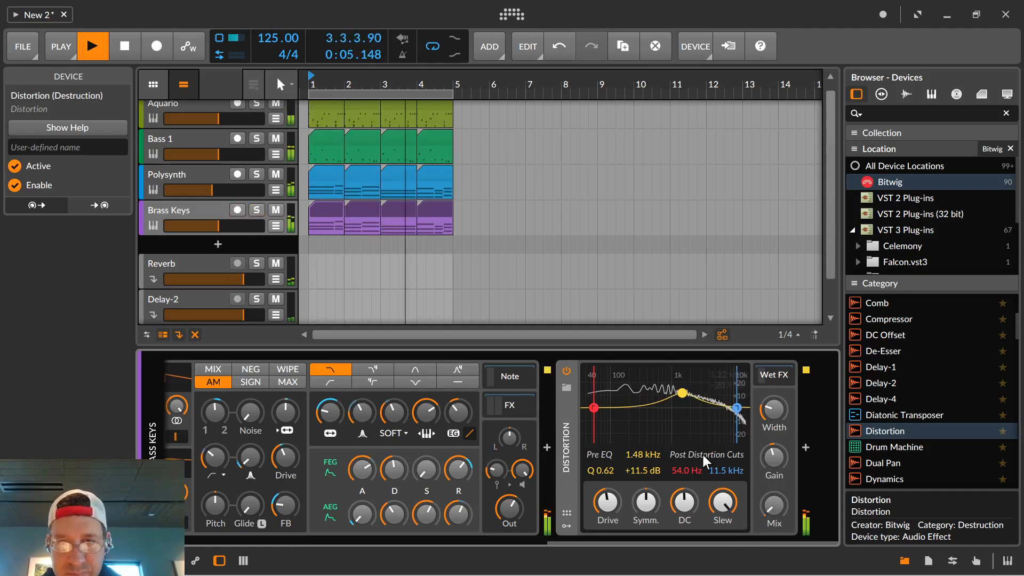
# Raise the Distortion's Mix, and audition the Brass Keys track soloed and within the full loop.
pyautogui.moveTo(774, 504); pyautogui.dragTo(774, 481)
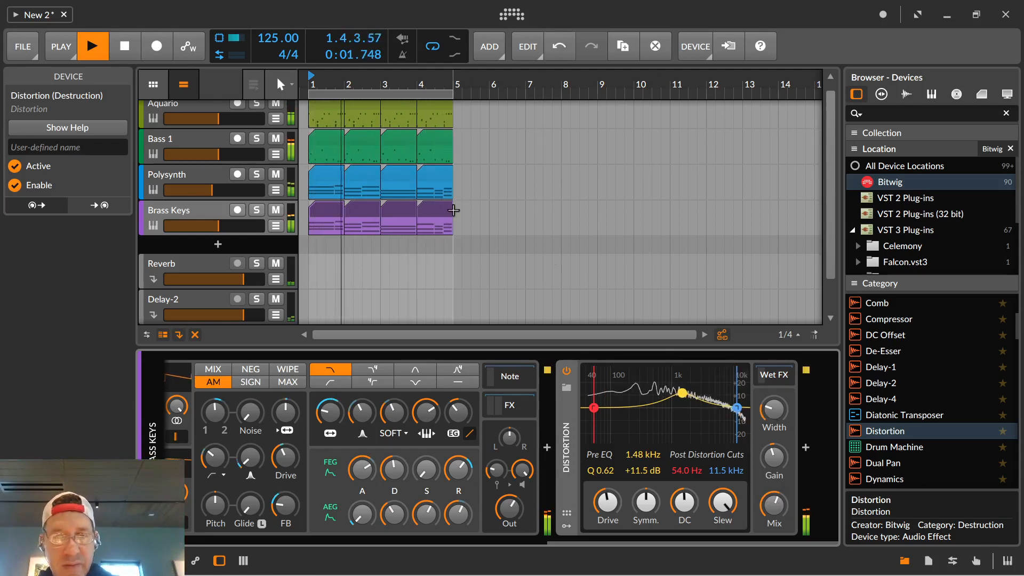
pyautogui.press('space')
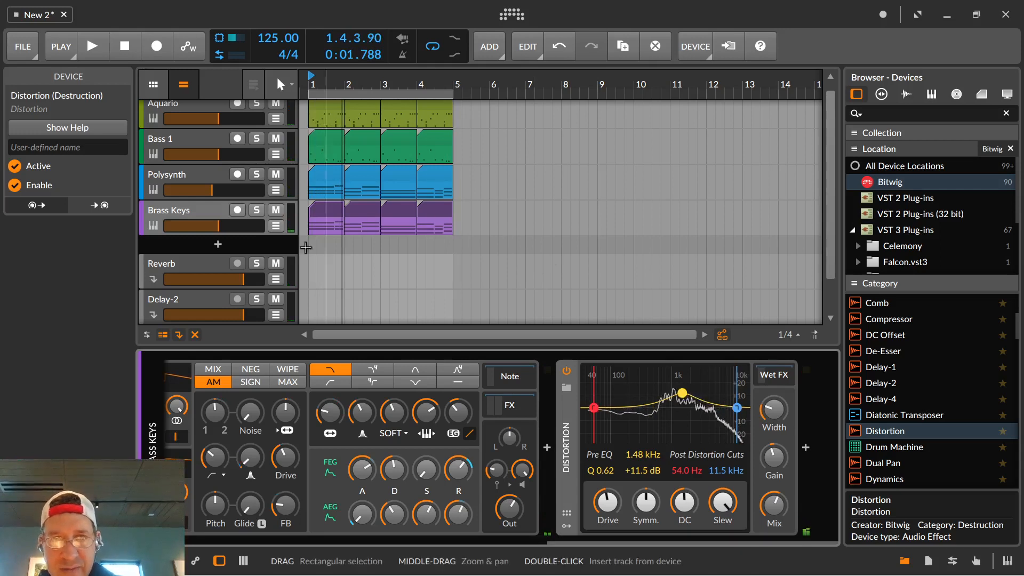
pyautogui.click(256, 210)
pyautogui.press('space')
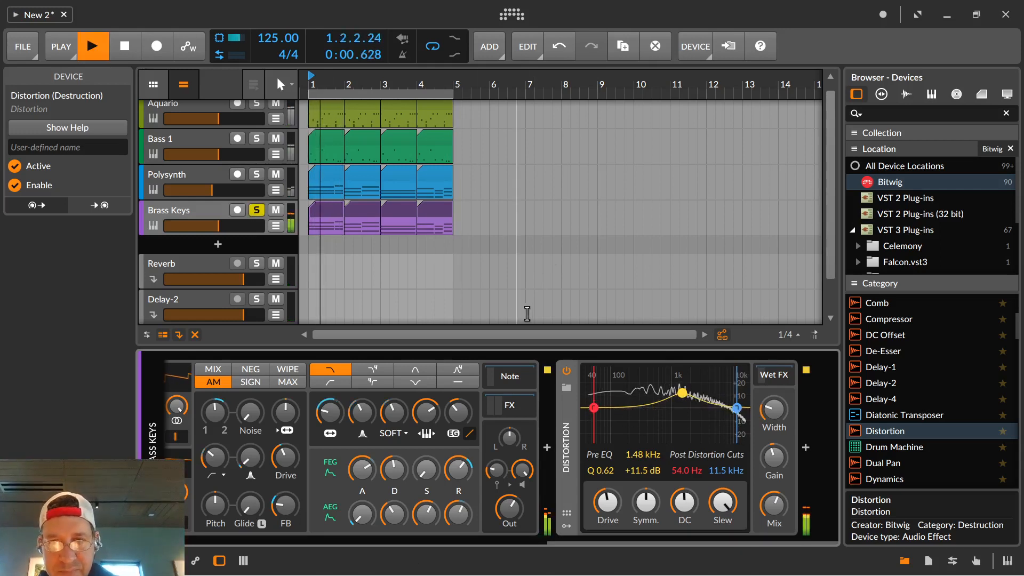
pyautogui.click(259, 208)
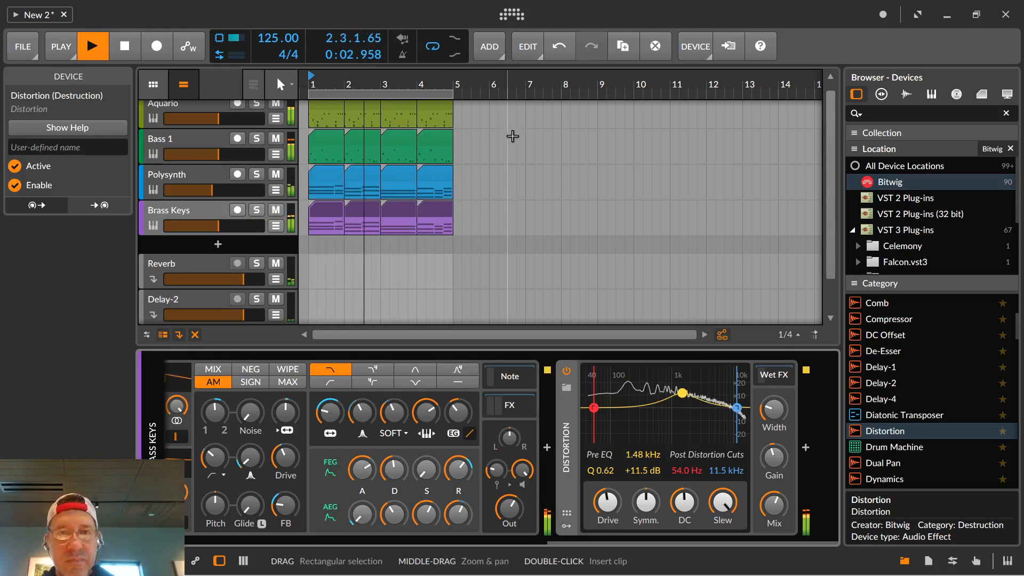
# Audition the Polysynth track's Classic LFO at a rate of about 4.38 Hz, reset the rate to 1.00 Hz, and stop playback.
pyautogui.click(195, 172)
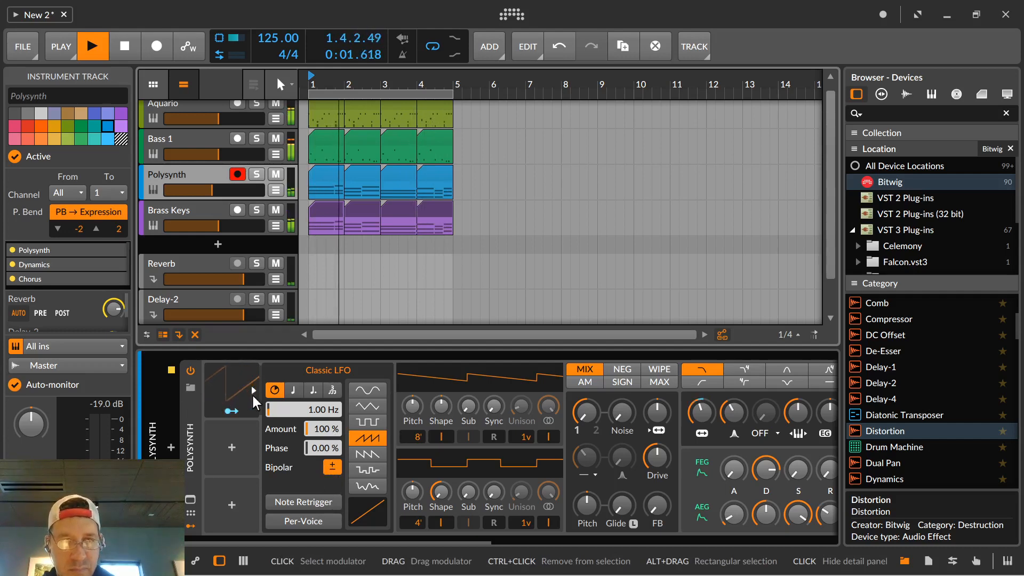
pyautogui.moveTo(309, 411); pyautogui.dragTo(309, 359)
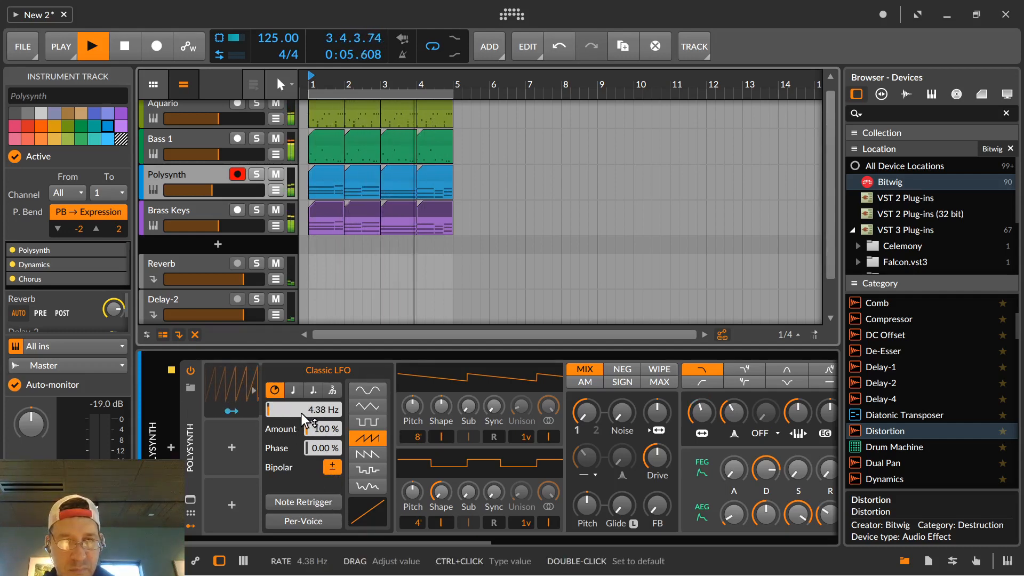
pyautogui.doubleClick(303, 412)
pyautogui.press('space')
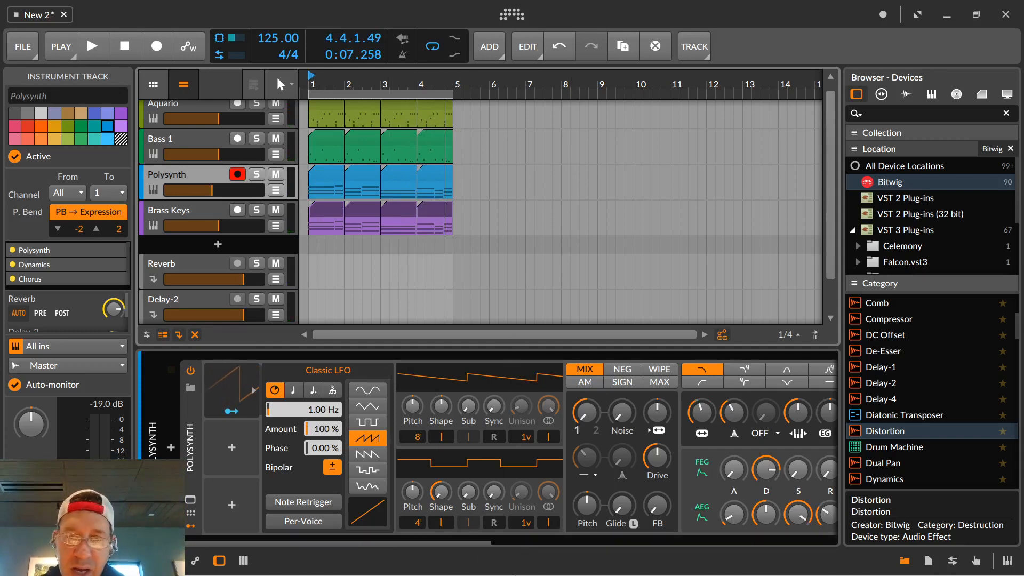
pyautogui.moveTo(562, 554)
pyautogui.moveTo(642, 564)
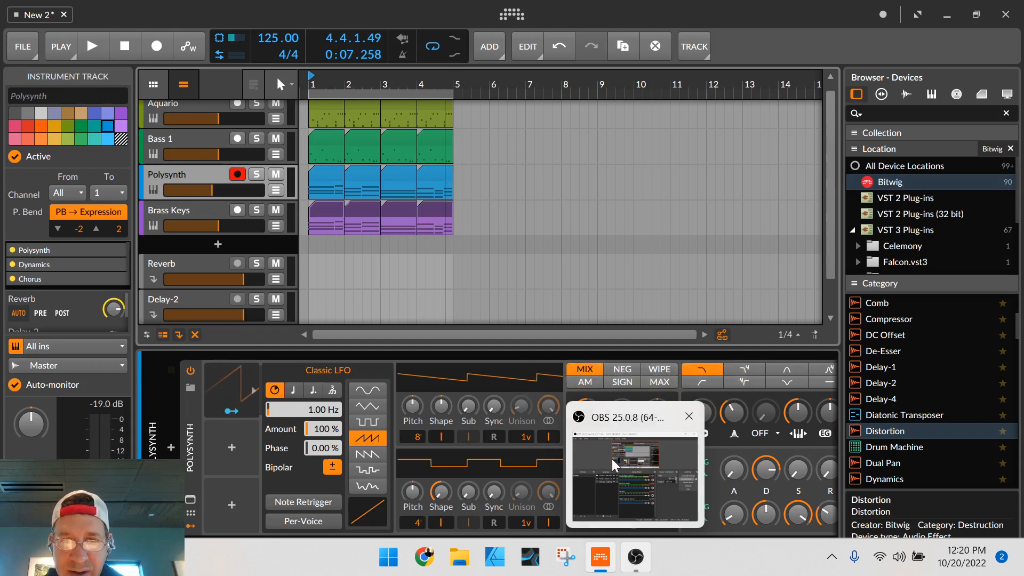
pyautogui.click(636, 564)
pyautogui.click(636, 564)
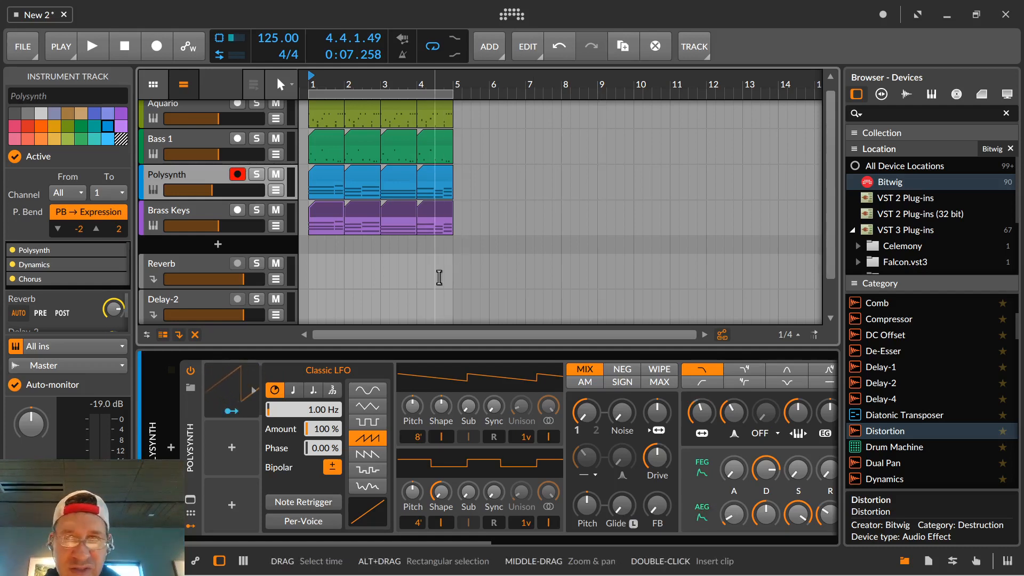
pyautogui.moveTo(584, 574)
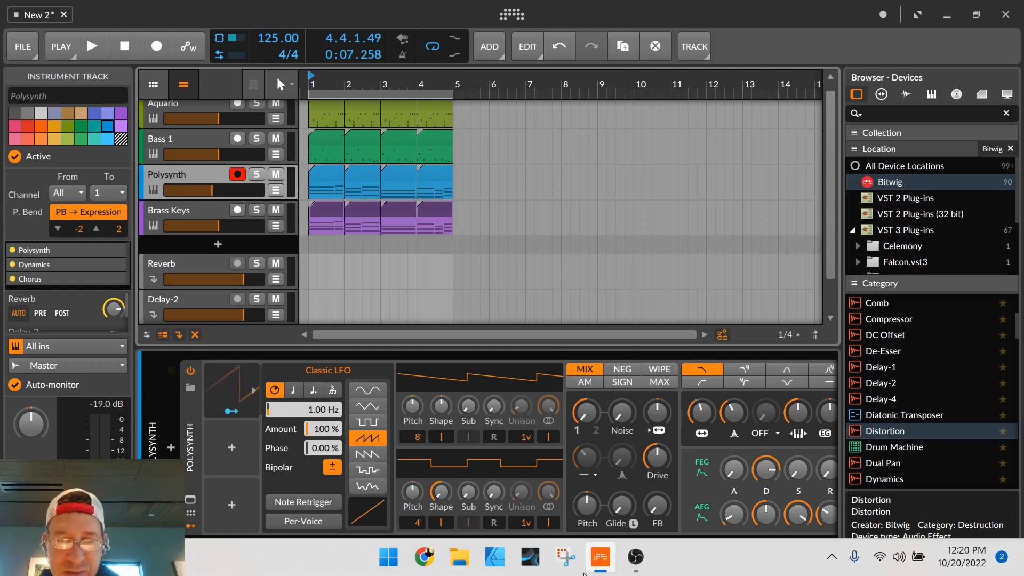